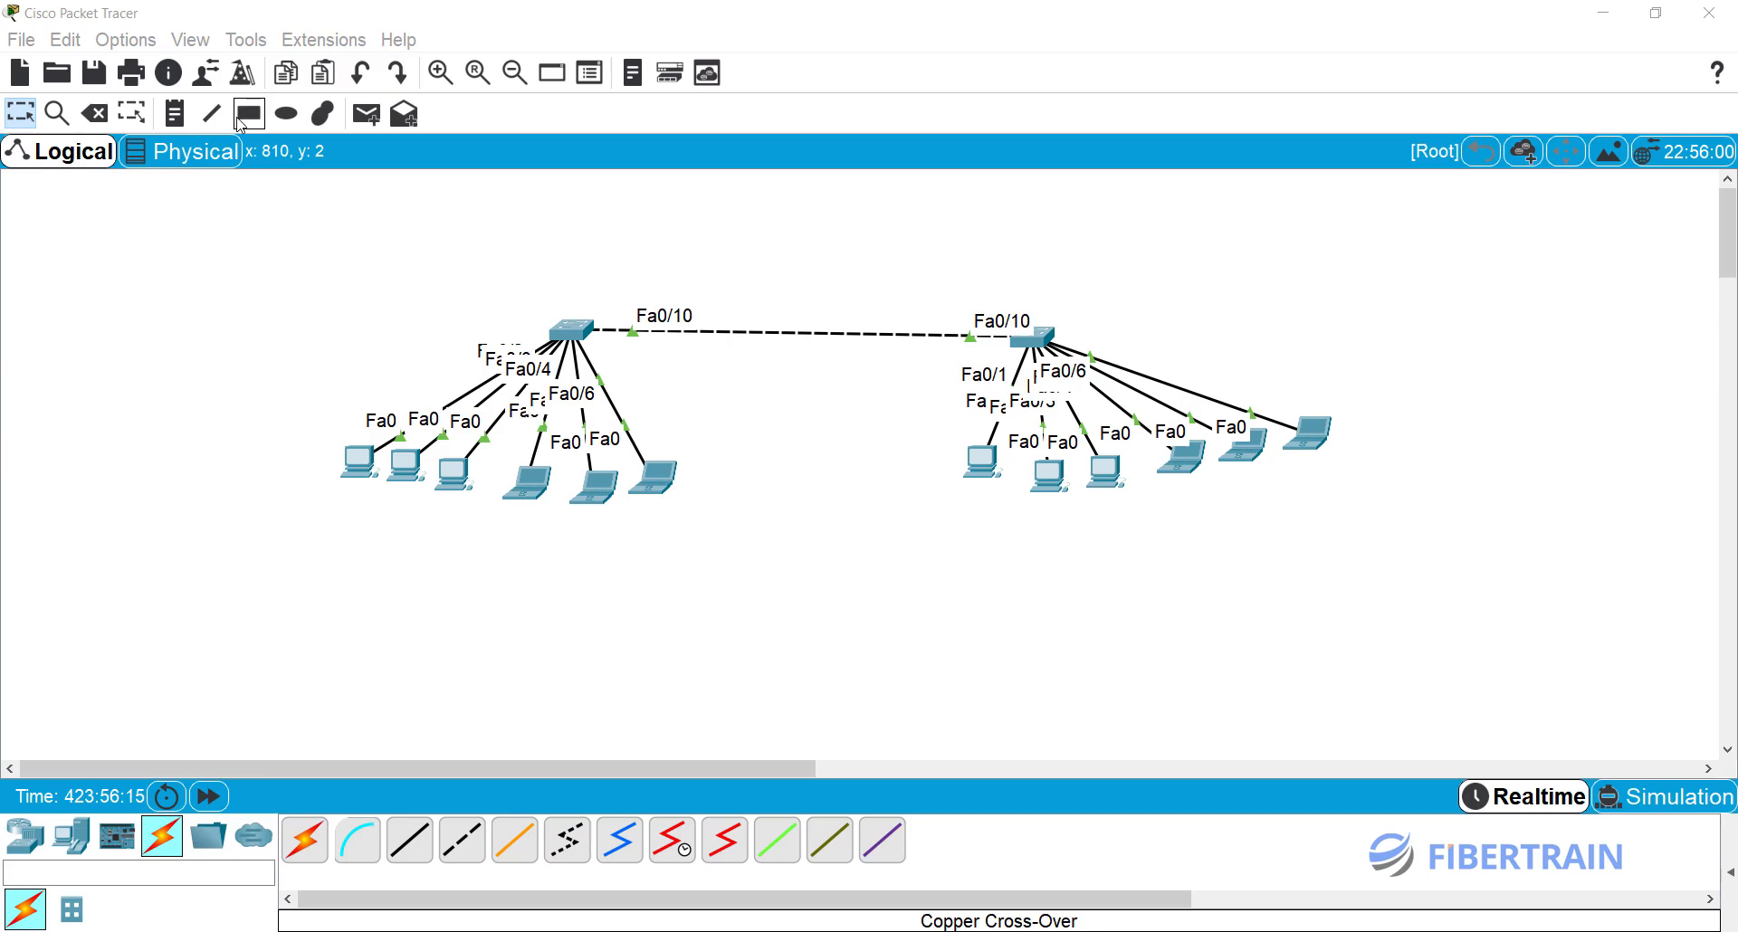
Step: Draw four unfilled, outlined rectangles, one around each group of three PCs or three laptops below the two switches
{"action": "left_click", "coordinate": [252, 119]}
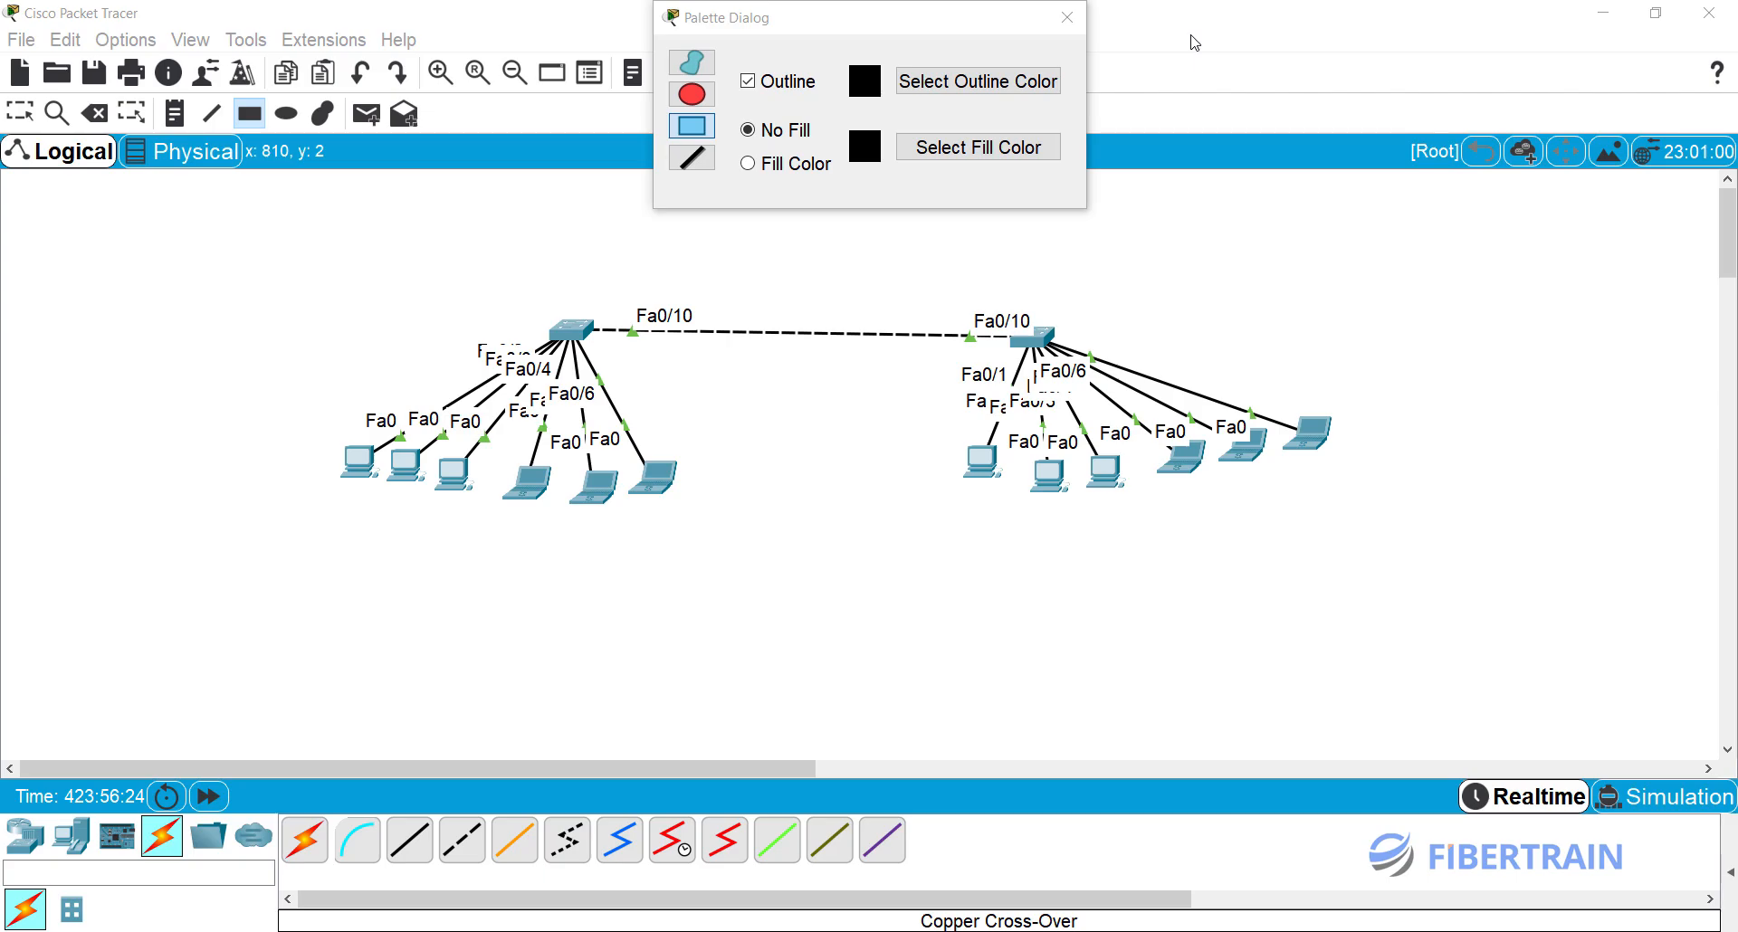
{"action": "left_click", "coordinate": [709, 132]}
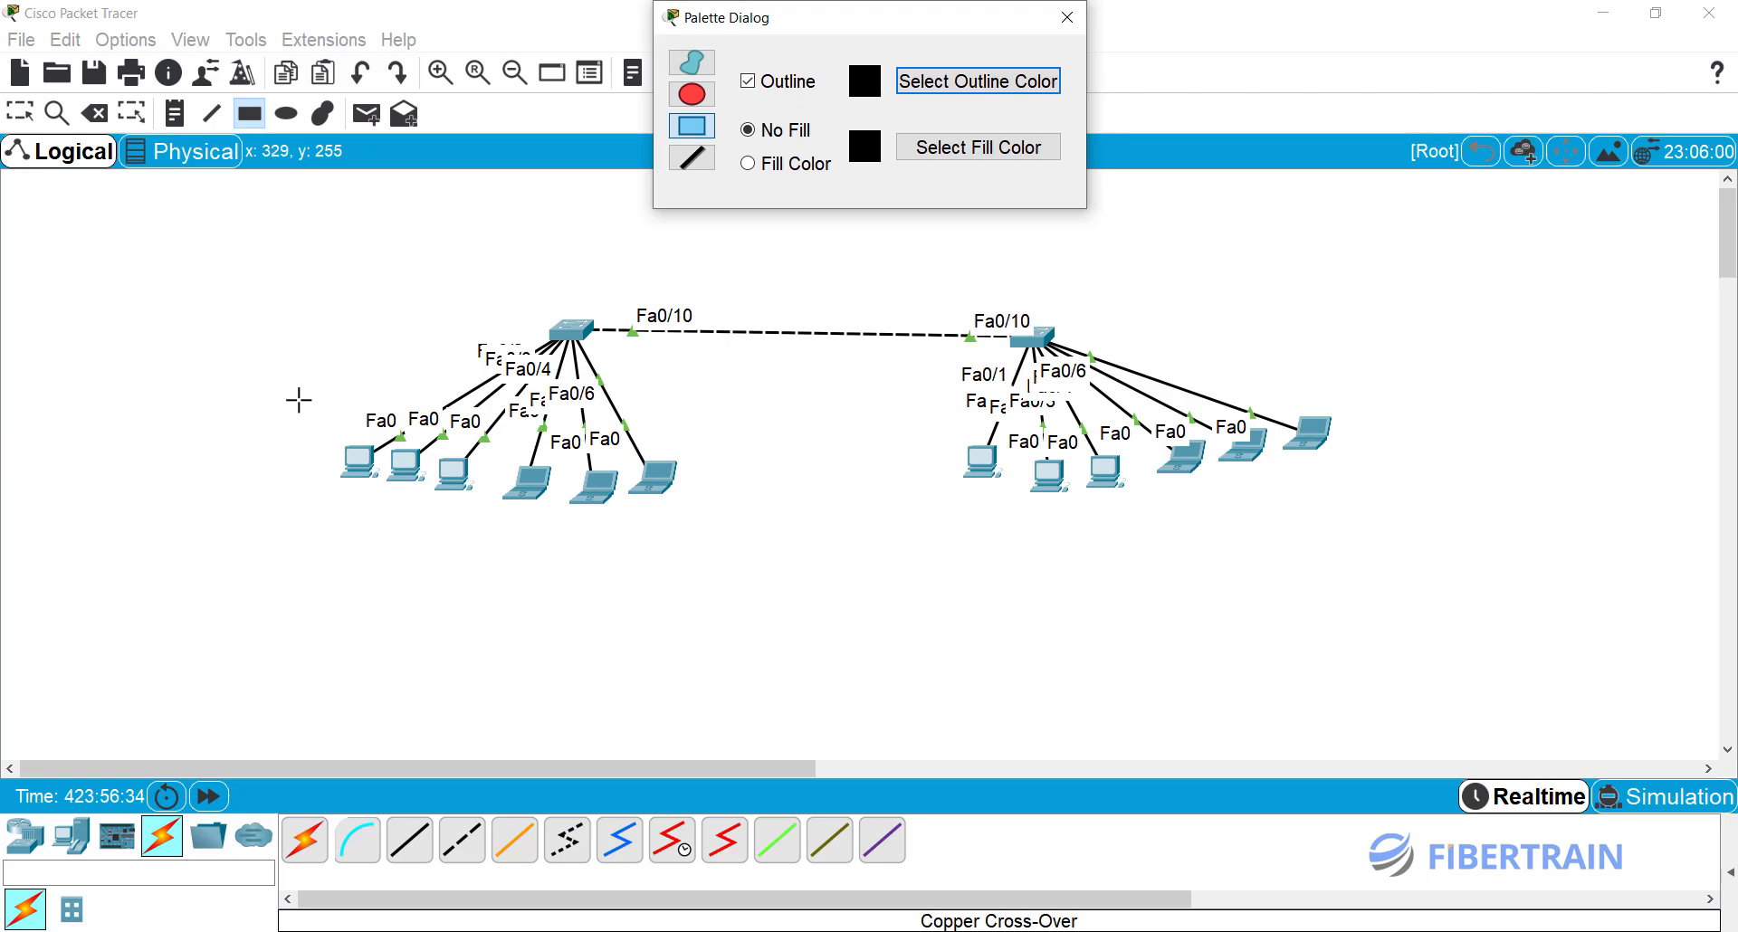
{"action": "mouse_move", "coordinate": [299, 399]}
{"action": "left_mouse_down"}
{"action": "mouse_move", "coordinate": [463, 495]}
{"action": "mouse_move", "coordinate": [494, 623]}
{"action": "left_mouse_up"}
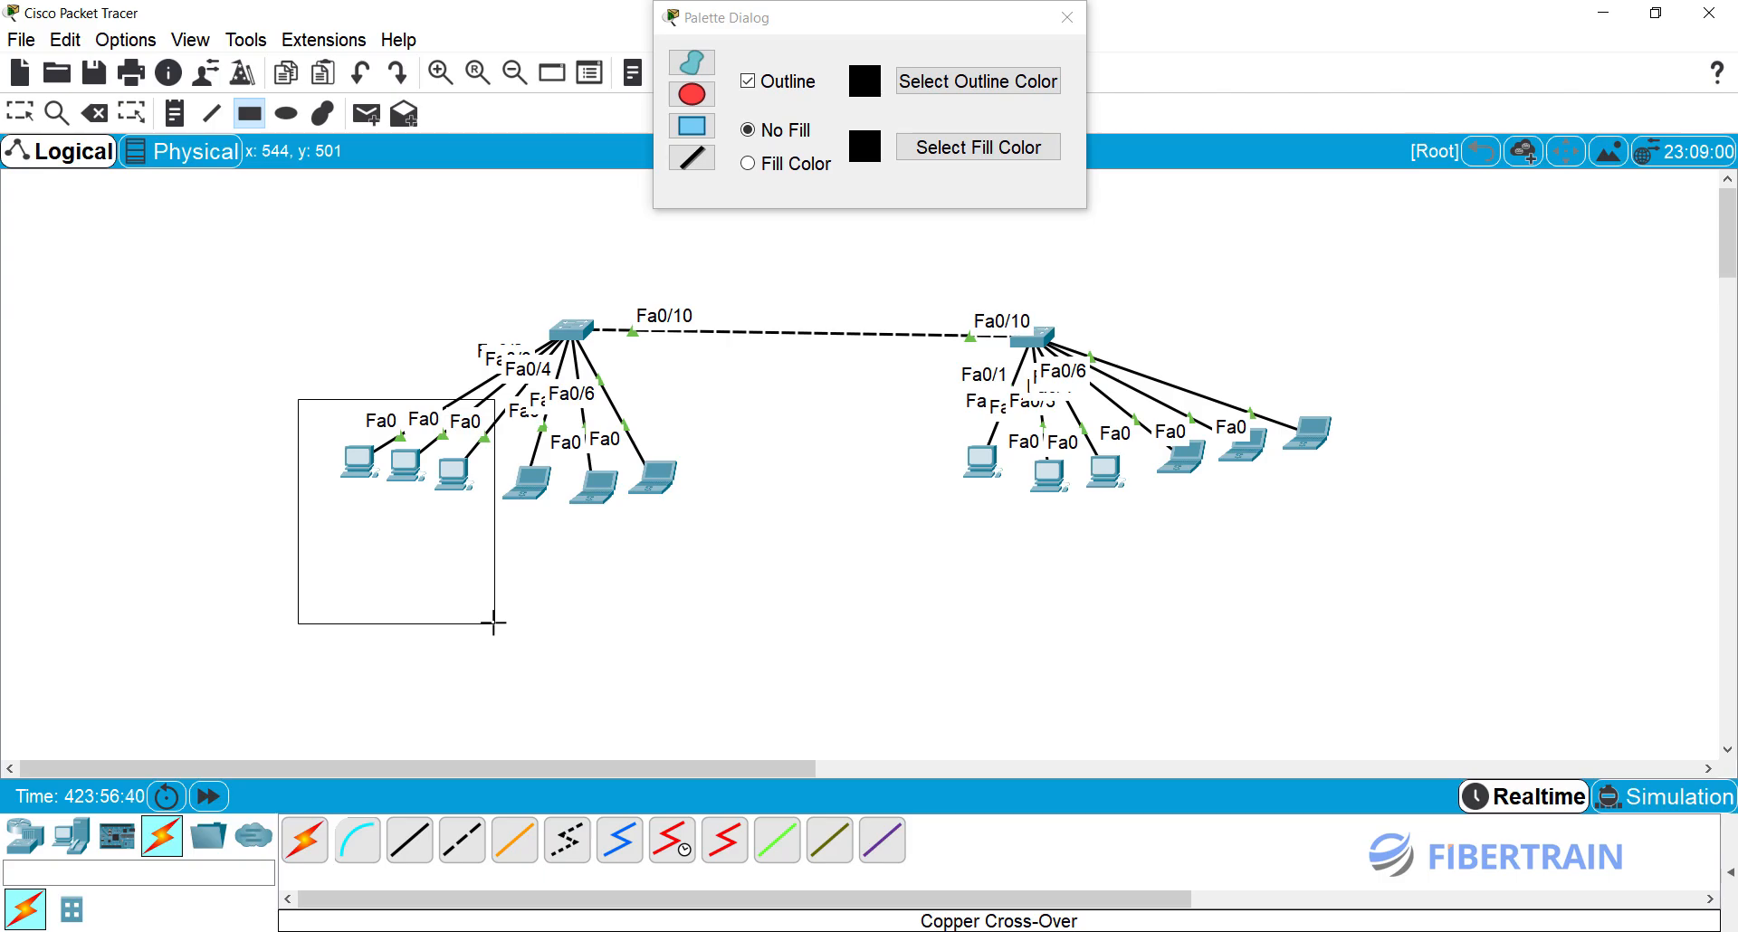
{"action": "left_click_drag", "start_coordinate": [494, 622], "coordinate": [495, 623]}
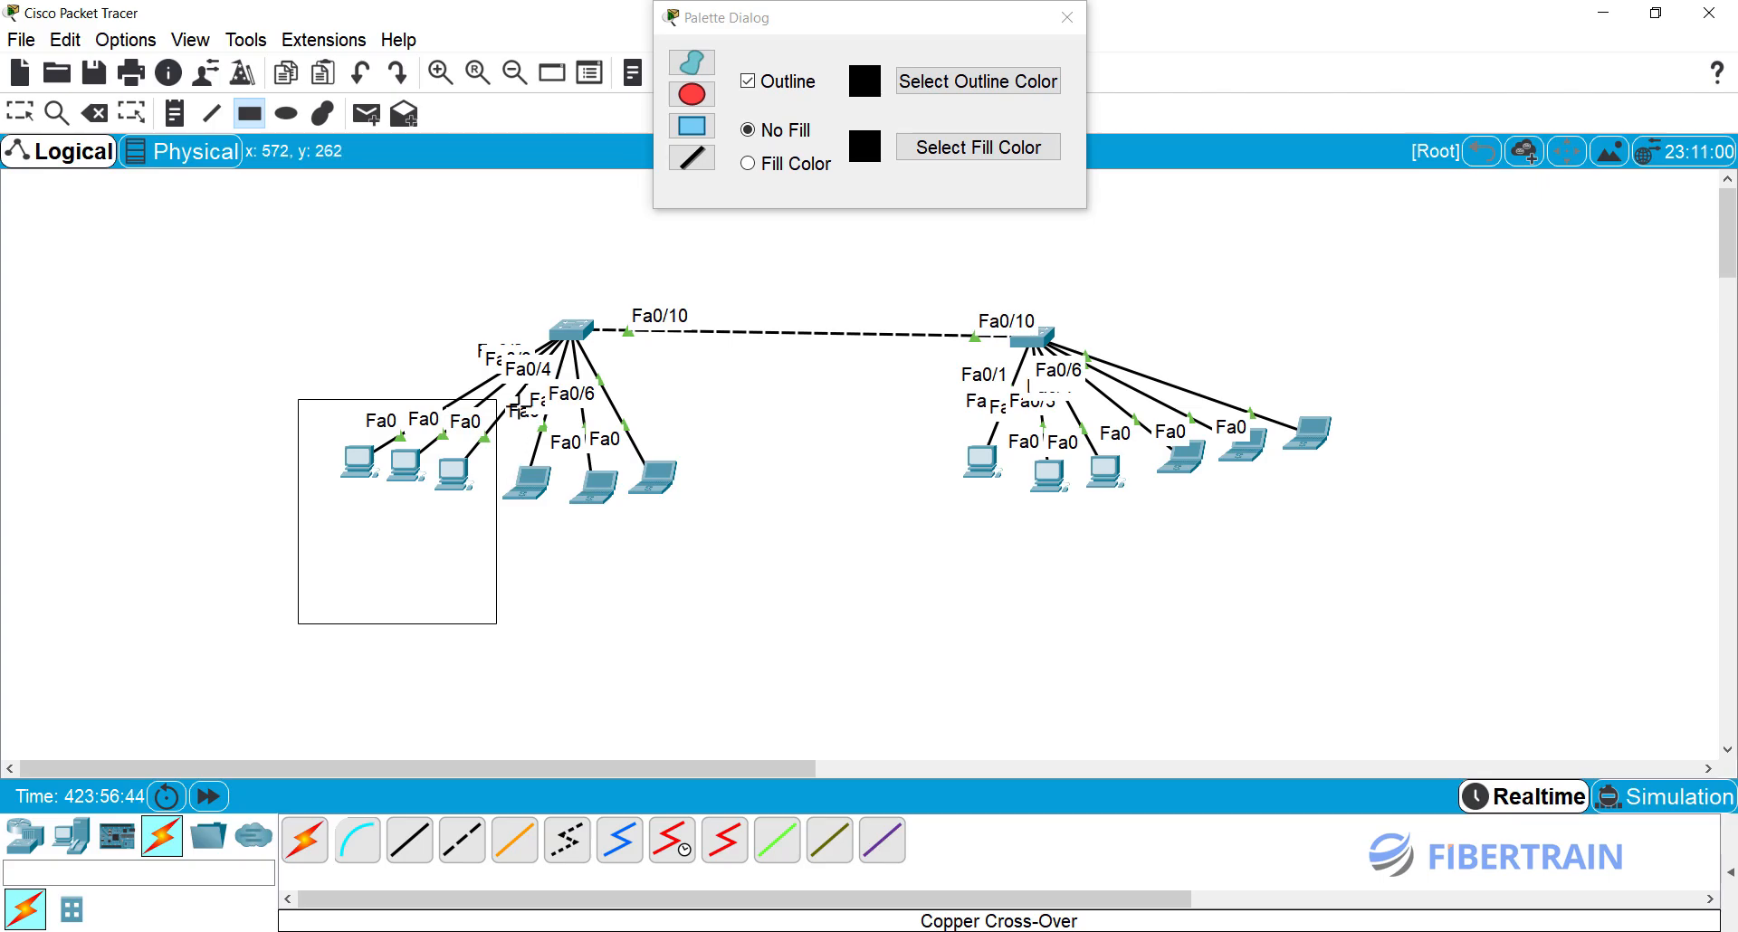
{"action": "left_click_drag", "start_coordinate": [517, 406], "coordinate": [707, 629]}
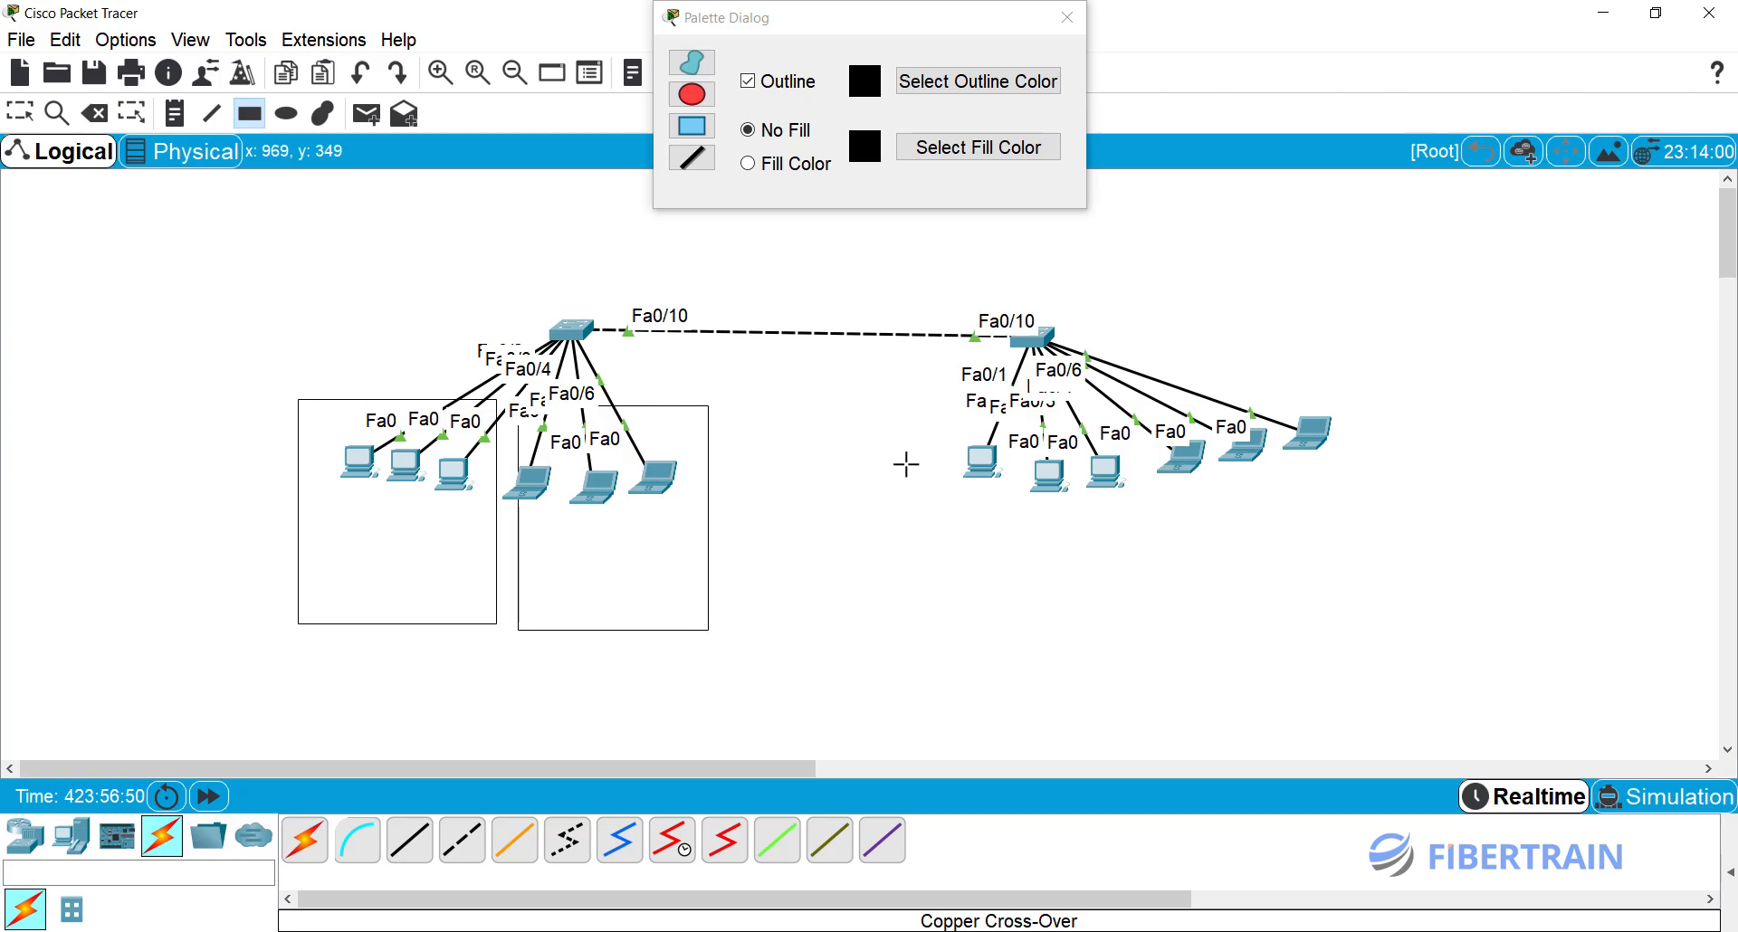
{"action": "left_click_drag", "start_coordinate": [927, 416], "coordinate": [1134, 637]}
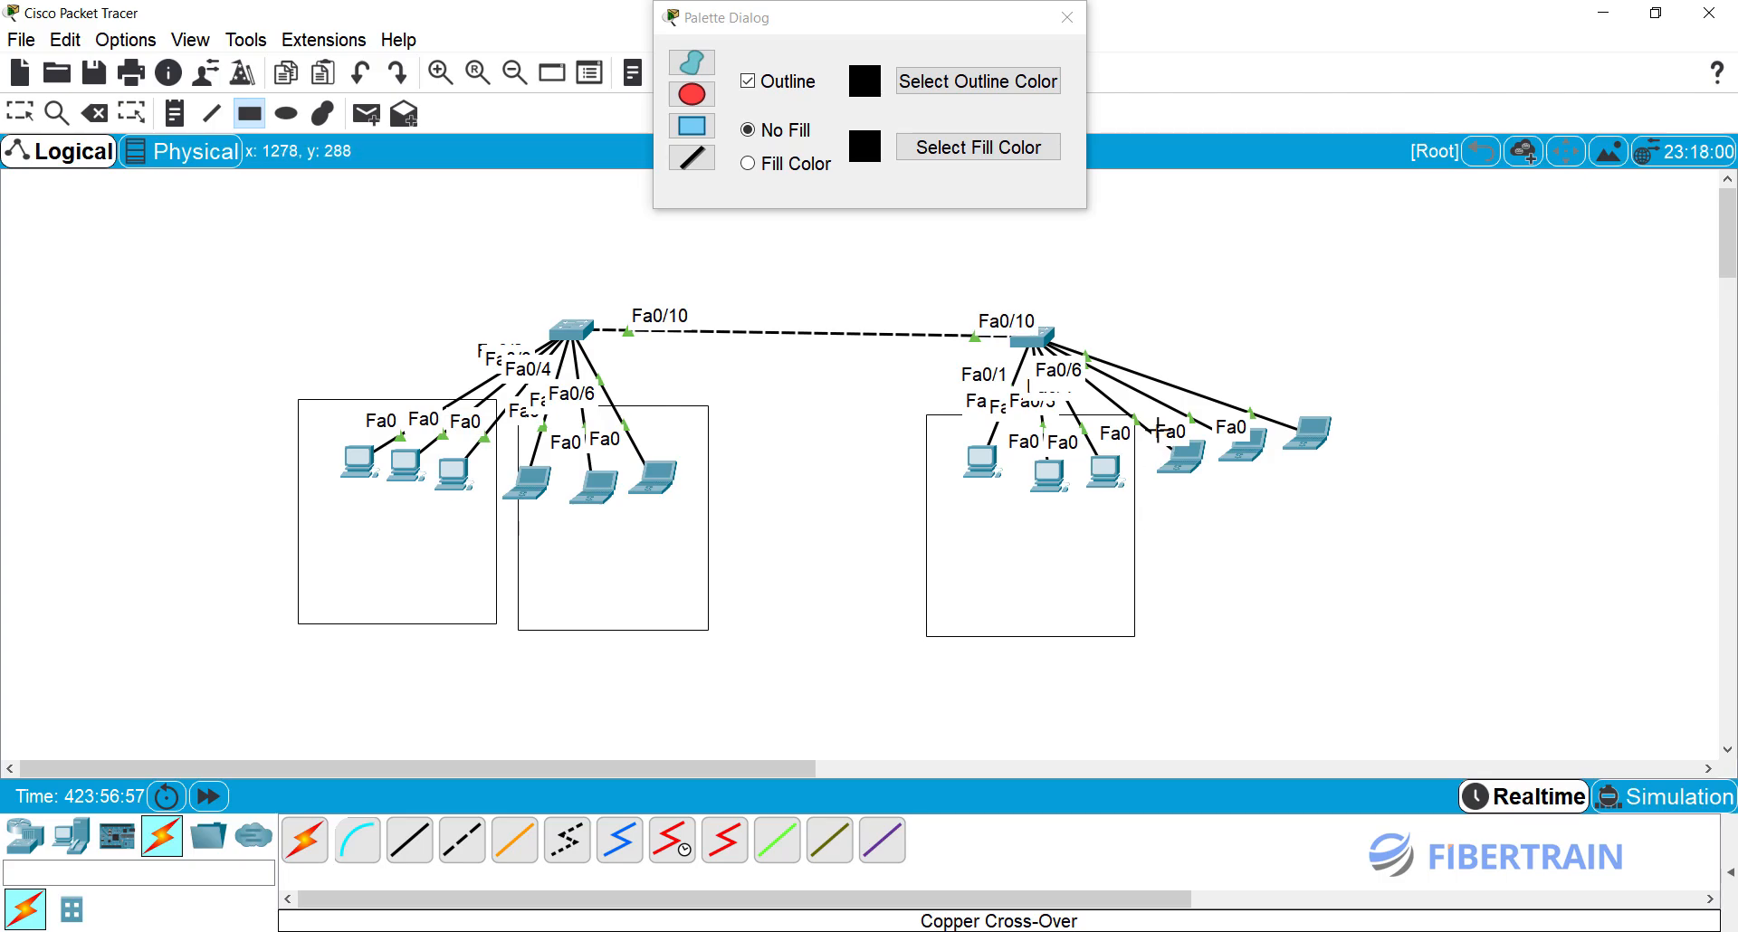
{"action": "left_click_drag", "start_coordinate": [1158, 445], "coordinate": [1359, 639]}
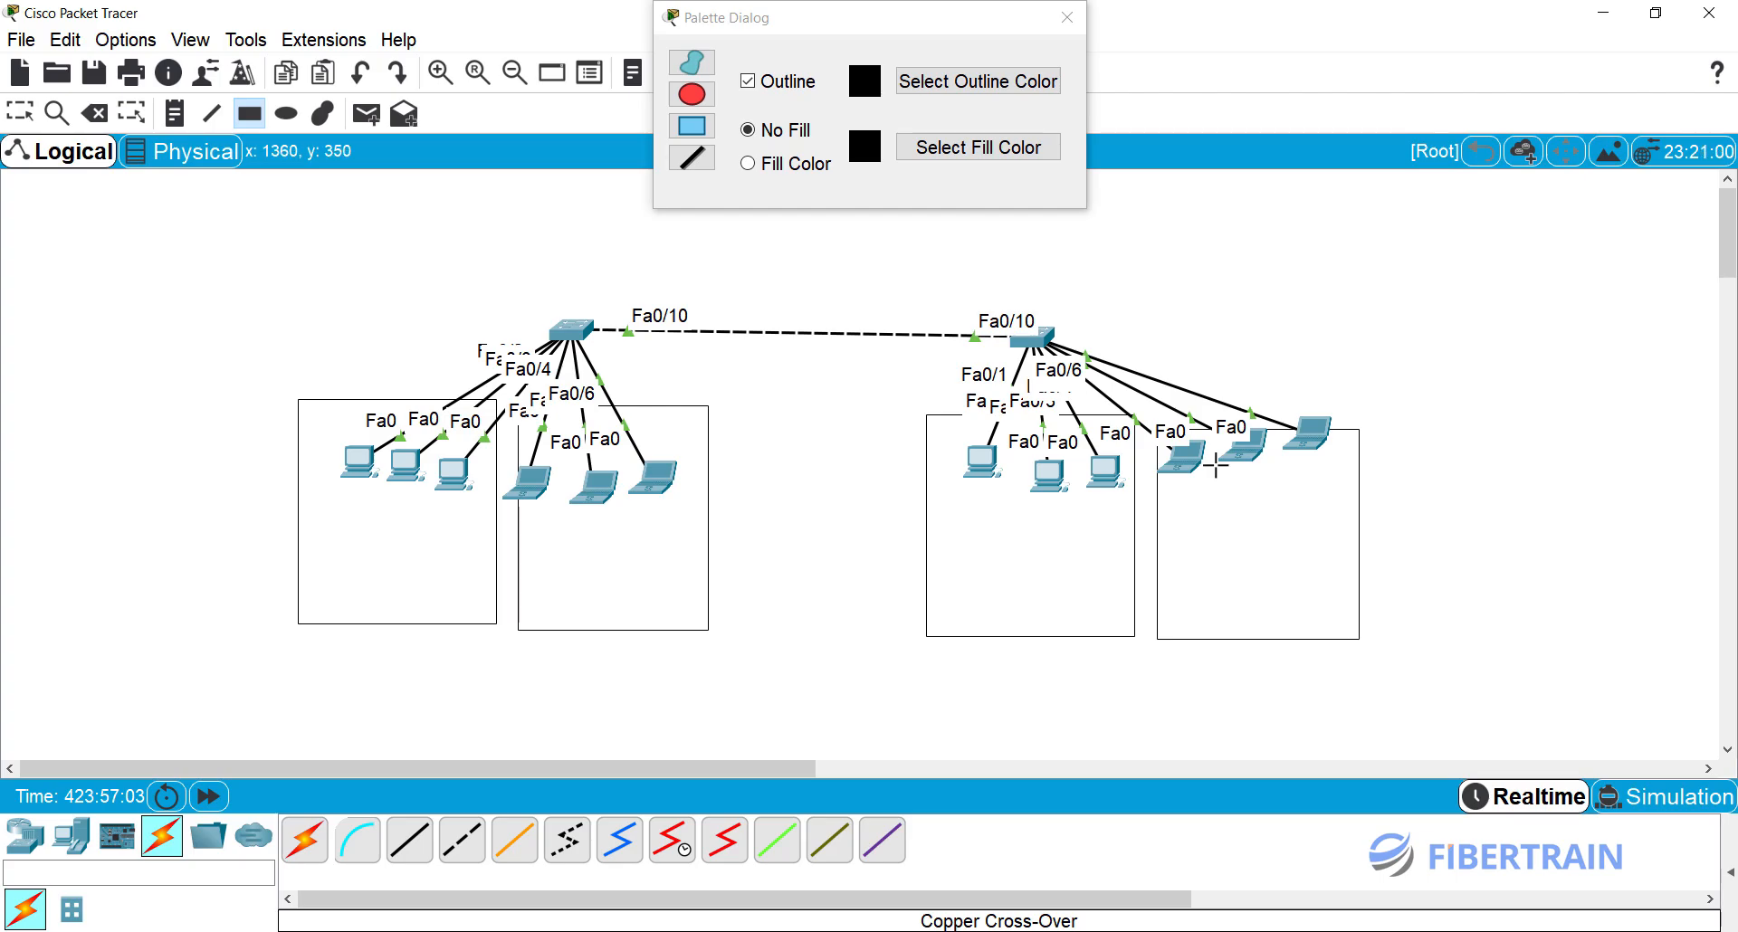
{"action": "left_click", "coordinate": [1079, 10]}
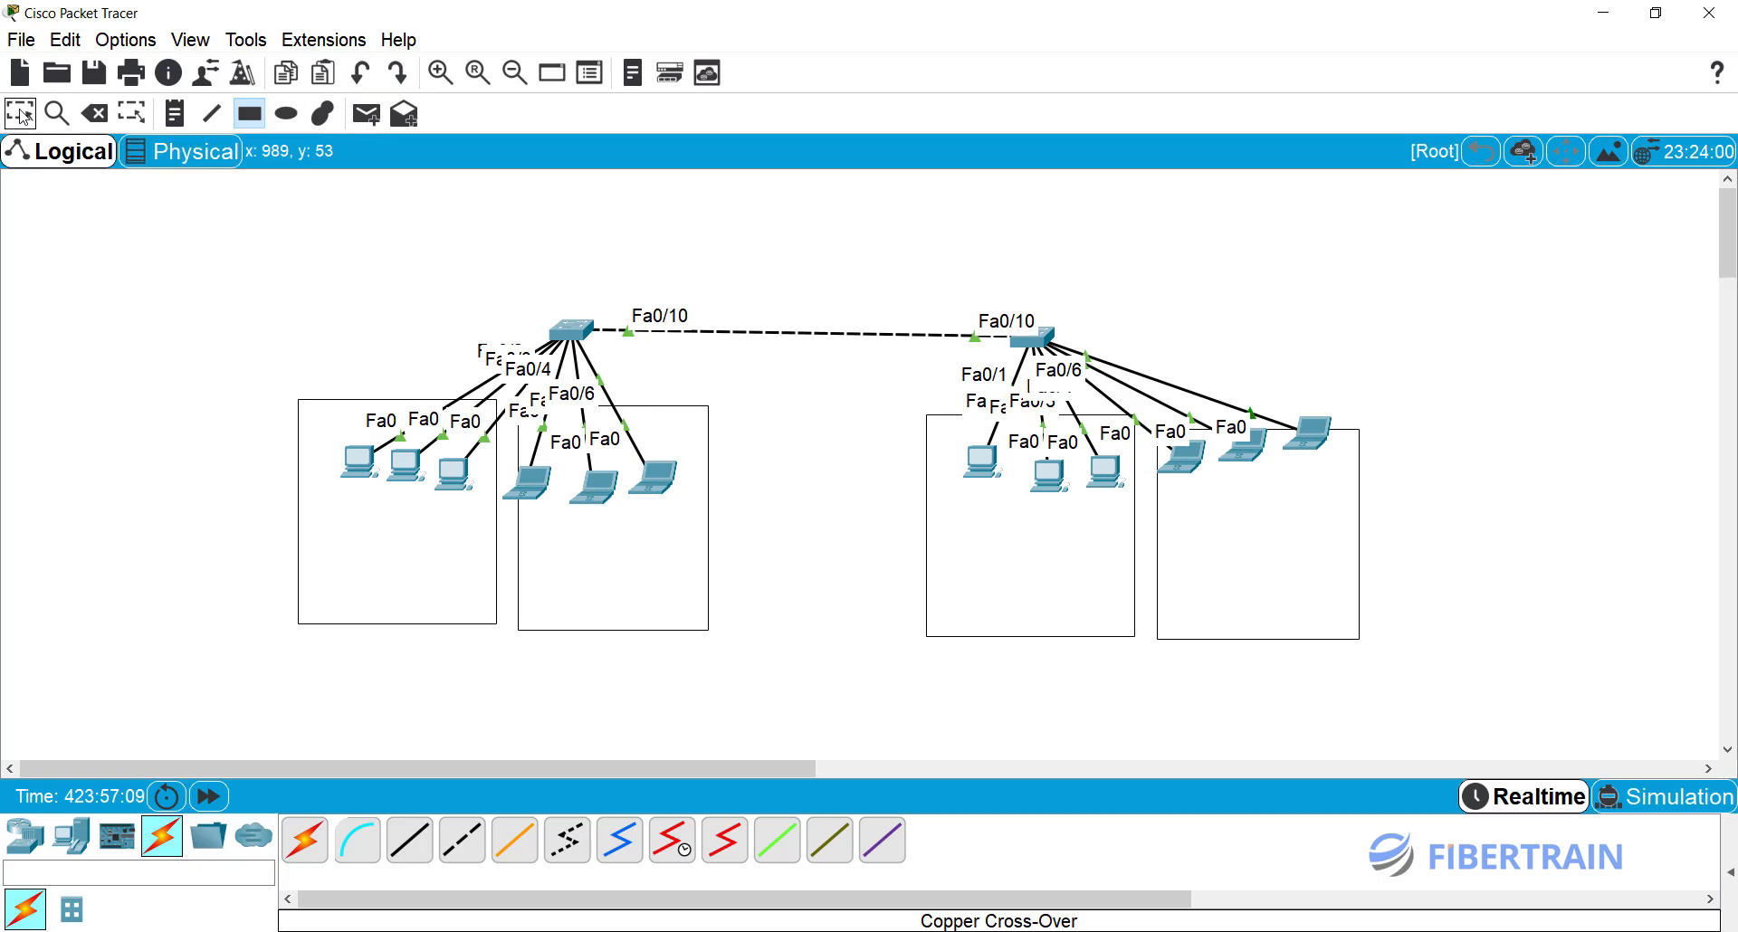
{"action": "left_click", "coordinate": [24, 116]}
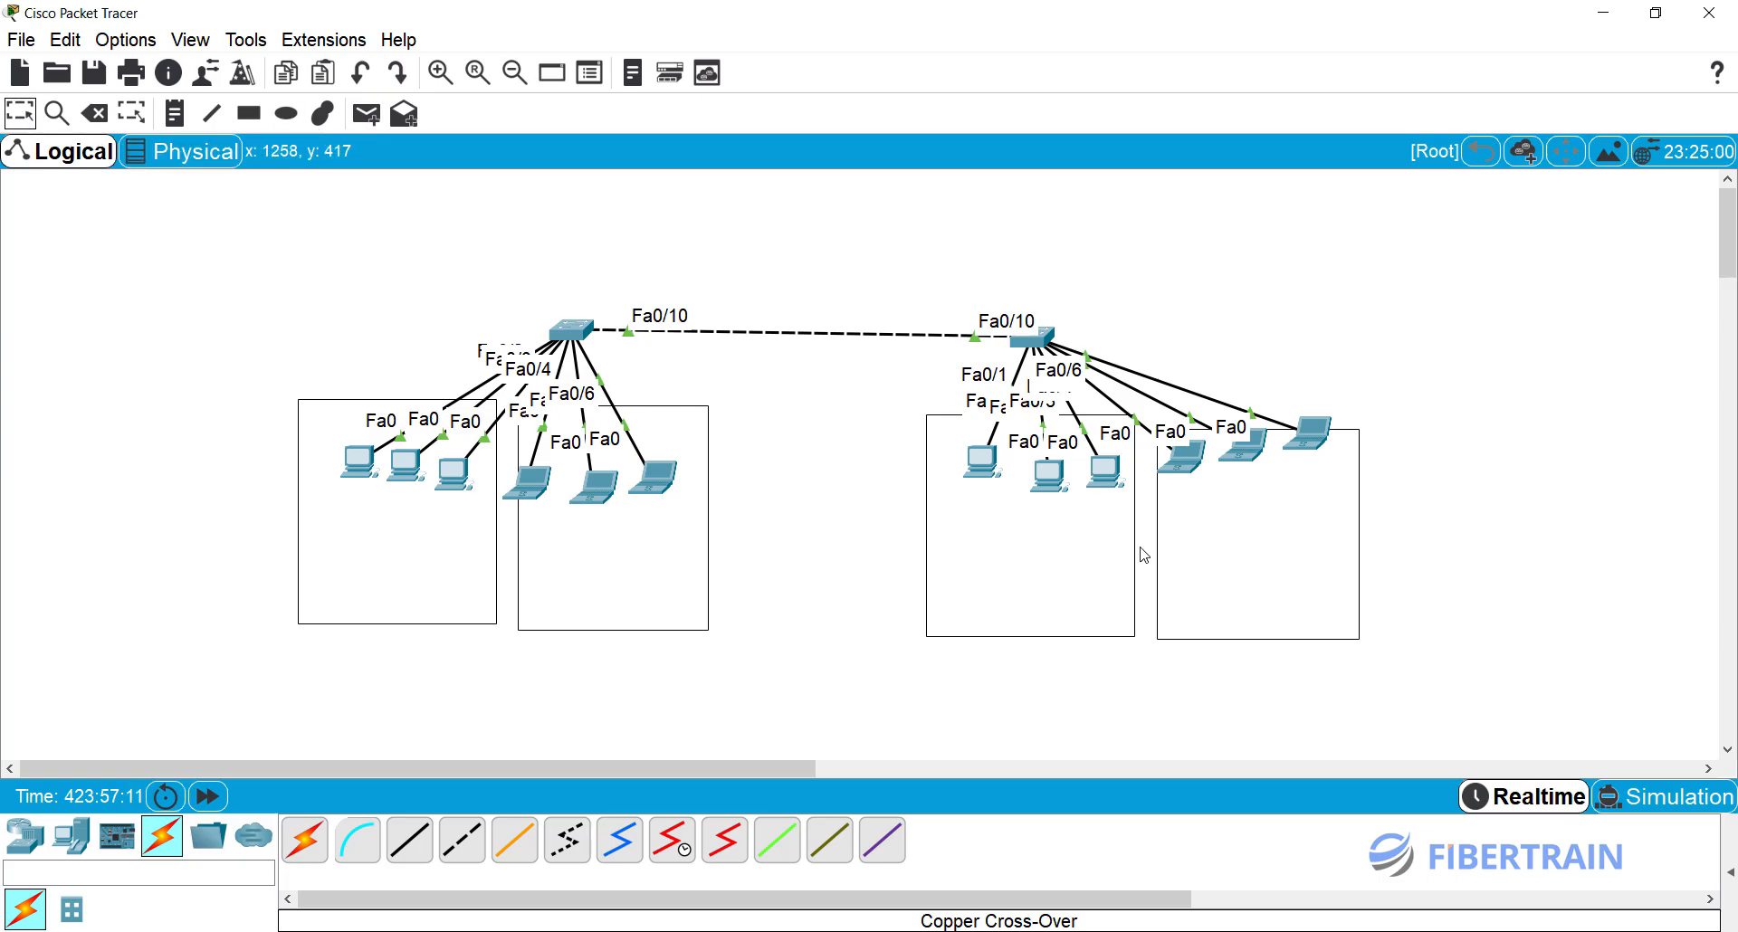
Step: Move the right-hand switch's three laptops down so they sit inside their rectangle
{"action": "left_click_drag", "start_coordinate": [1188, 459], "coordinate": [1251, 504]}
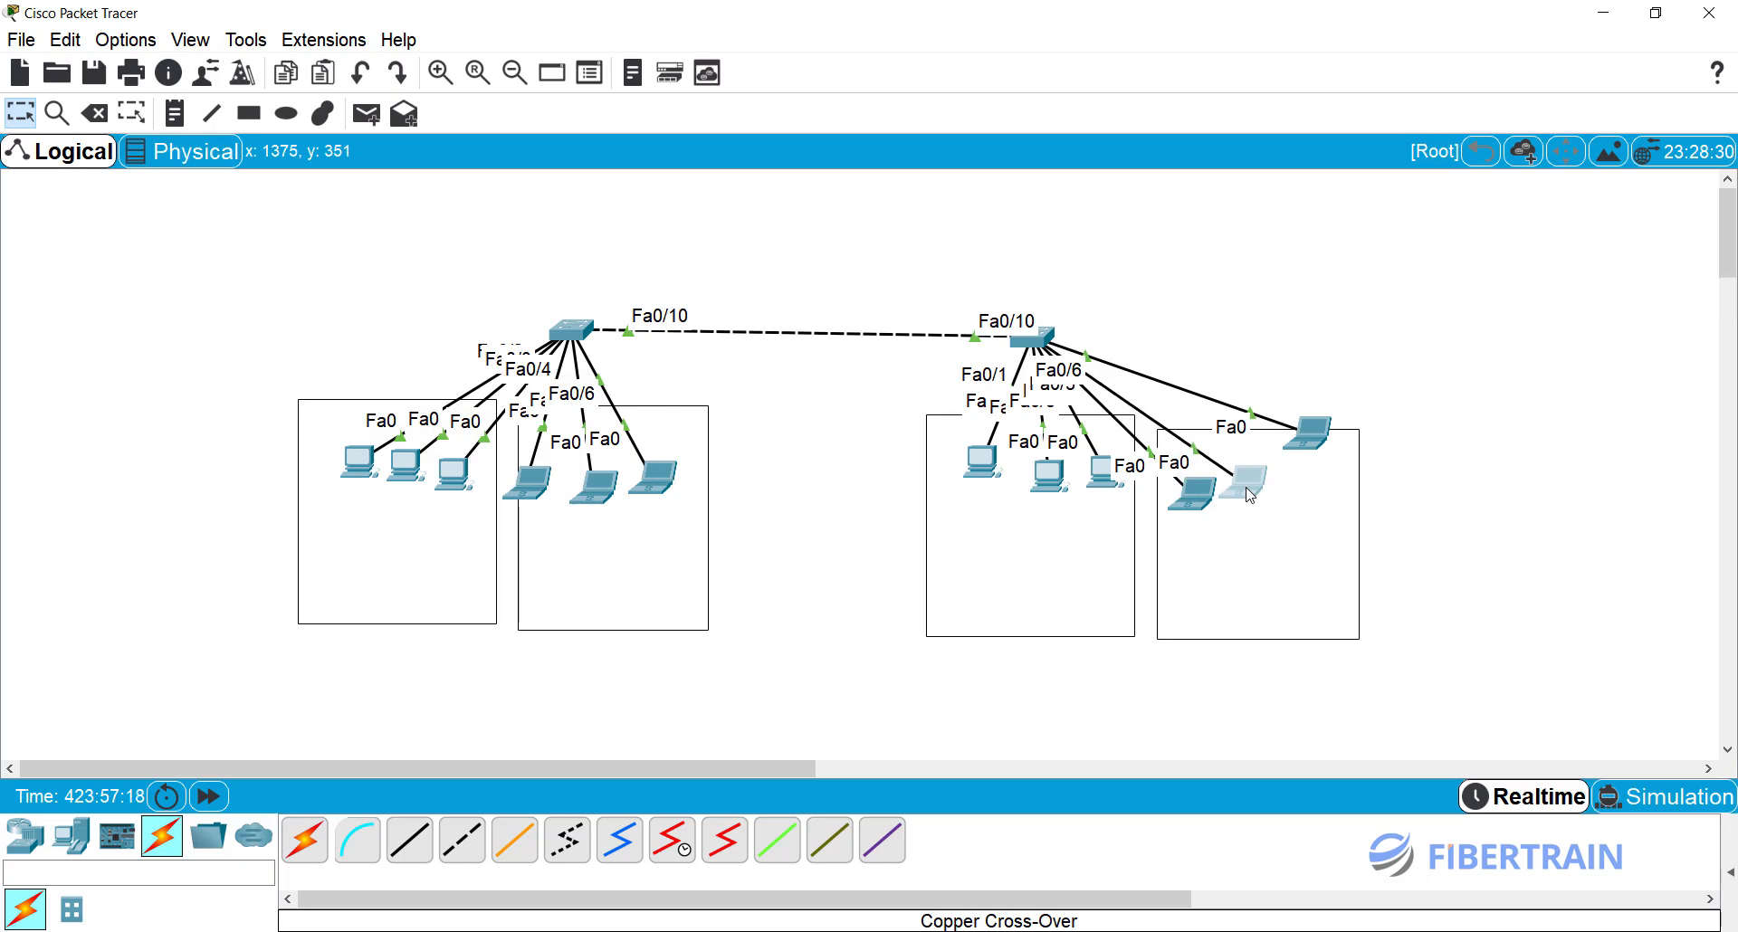
{"action": "left_click", "coordinate": [1320, 444]}
{"action": "left_click_drag", "start_coordinate": [1320, 444], "coordinate": [1309, 485]}
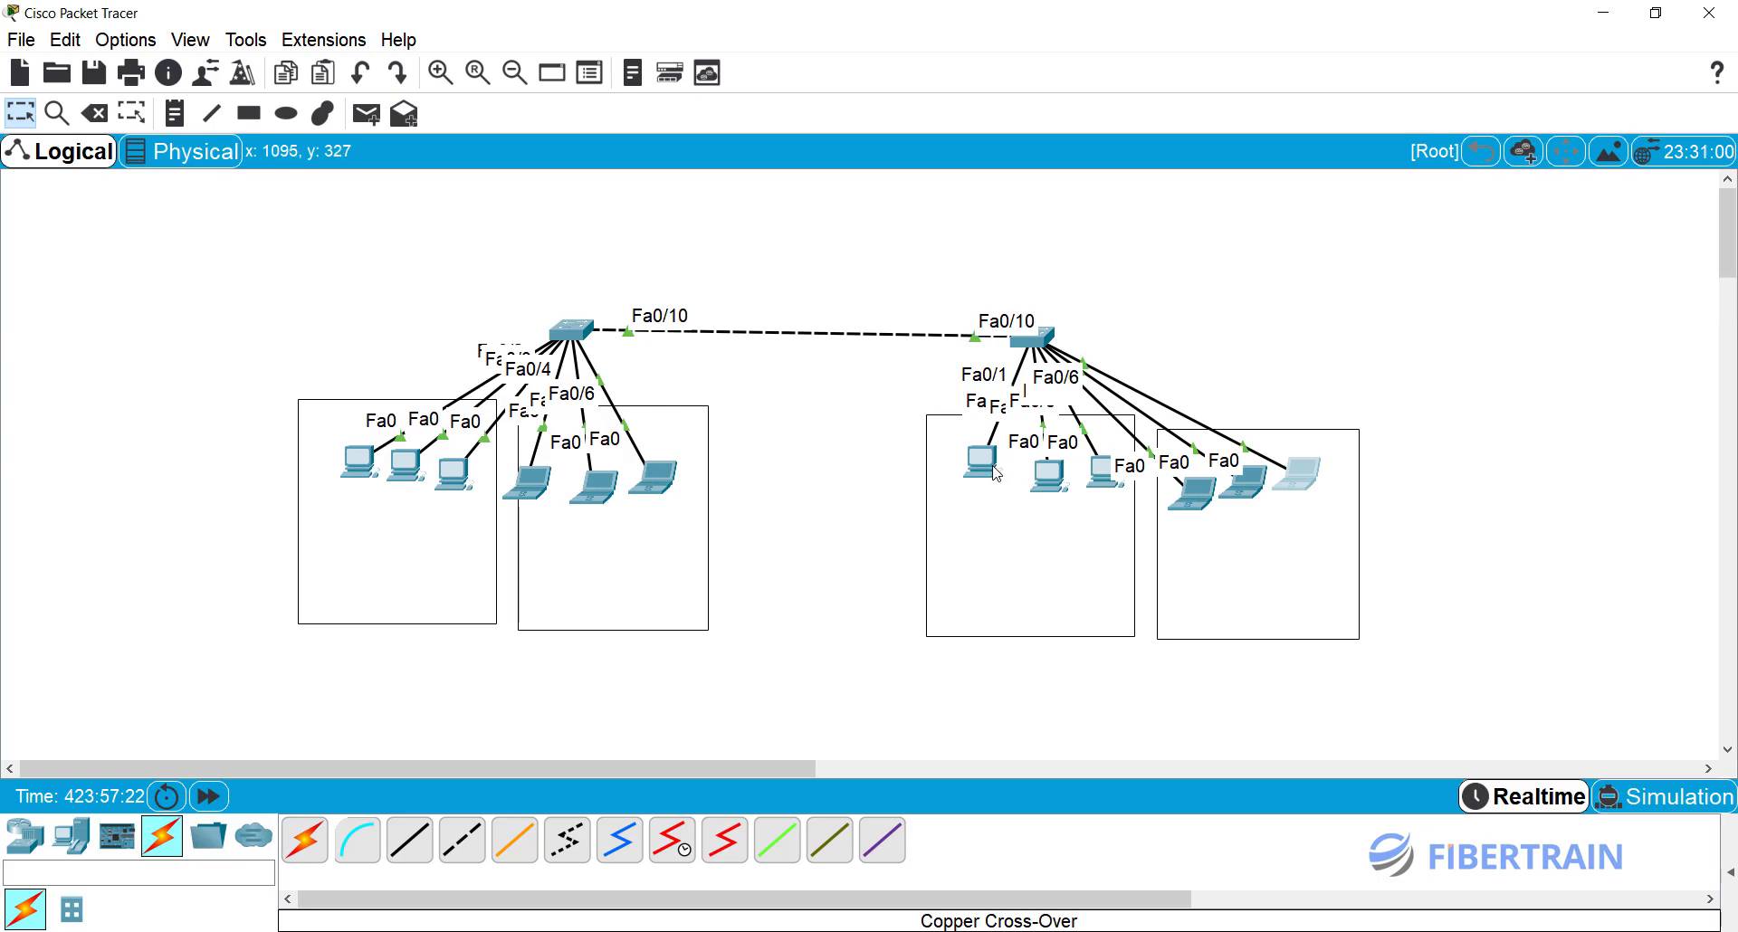
Step: Line up the right-hand switch's three PCs side by side inside their rectangle and nudge that rectangle slightly down
{"action": "mouse_move", "coordinate": [992, 478]}
{"action": "left_mouse_down"}
{"action": "mouse_move", "coordinate": [972, 505]}
{"action": "mouse_move", "coordinate": [1025, 496]}
{"action": "mouse_move", "coordinate": [991, 509]}
{"action": "left_mouse_up"}
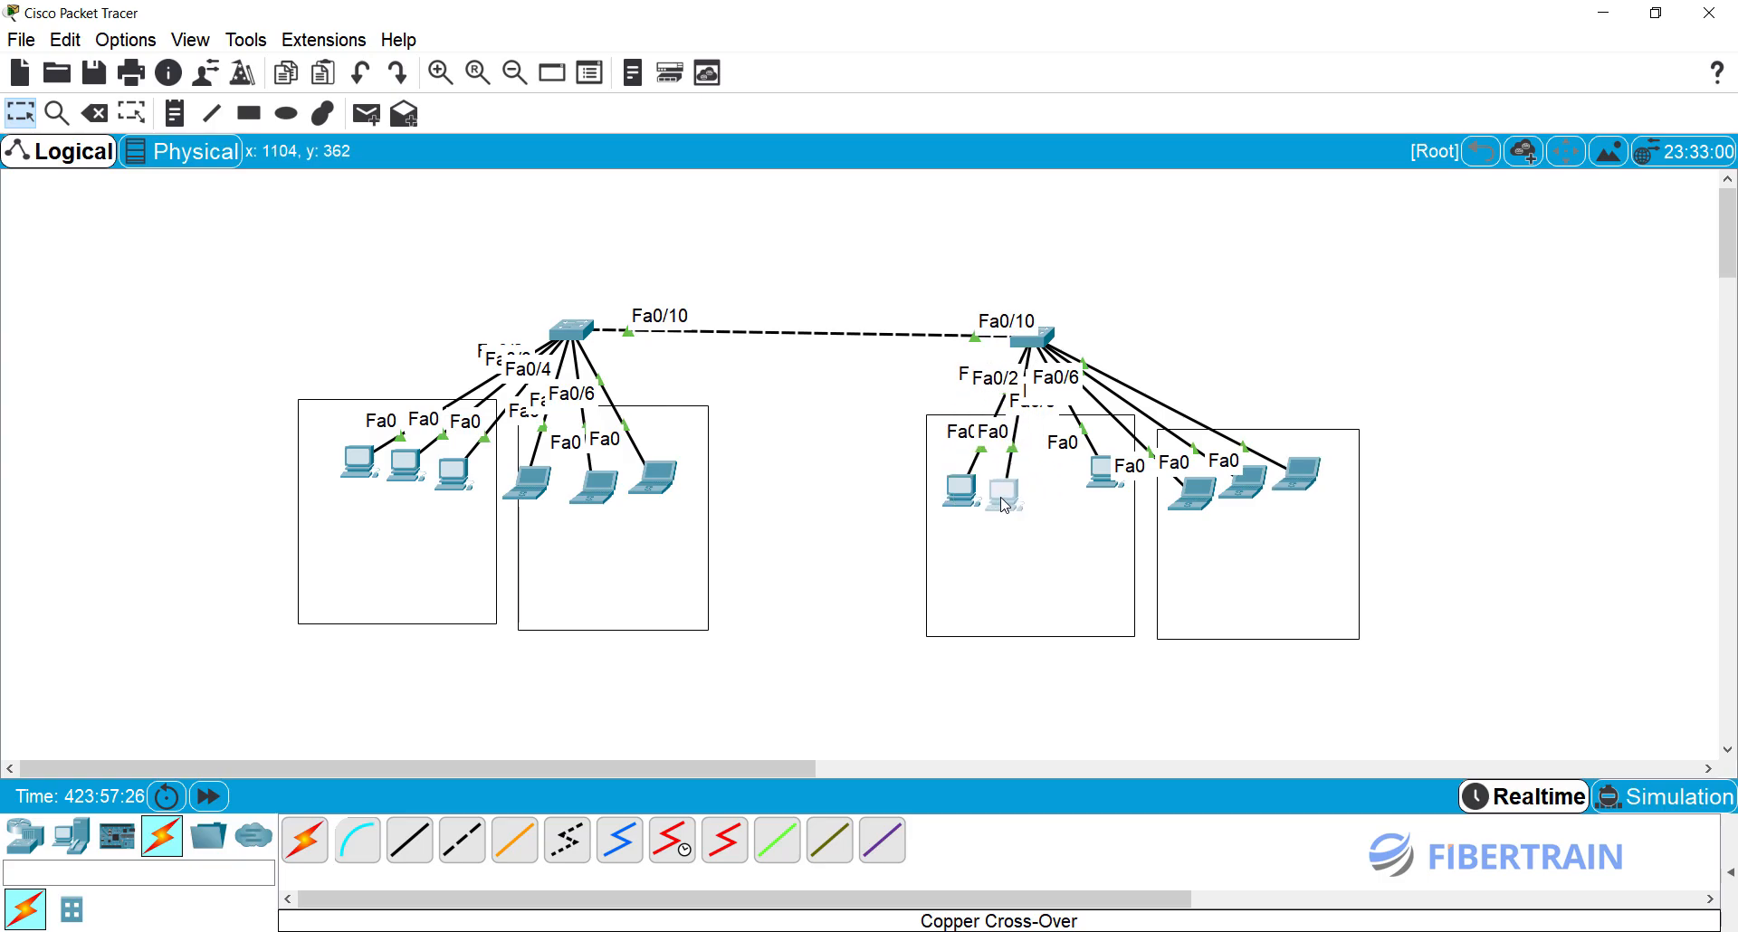
{"action": "left_click", "coordinate": [1111, 478]}
{"action": "left_click_drag", "start_coordinate": [1110, 478], "coordinate": [1064, 504]}
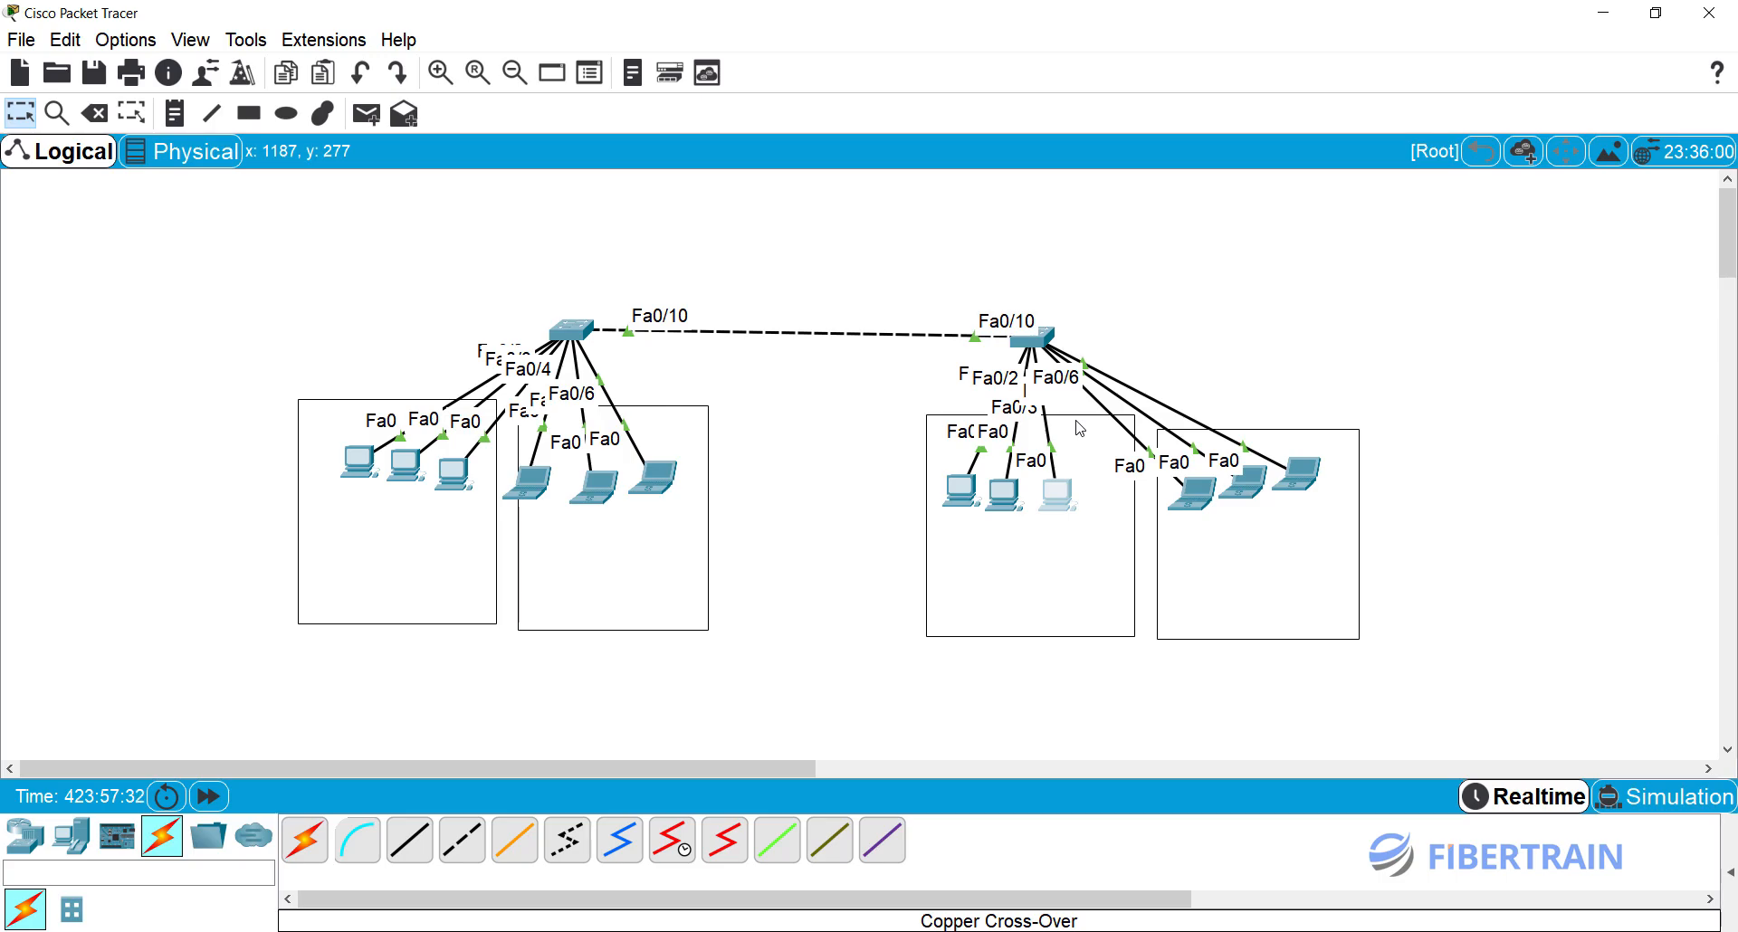
{"action": "left_click_drag", "start_coordinate": [1079, 430], "coordinate": [1078, 432]}
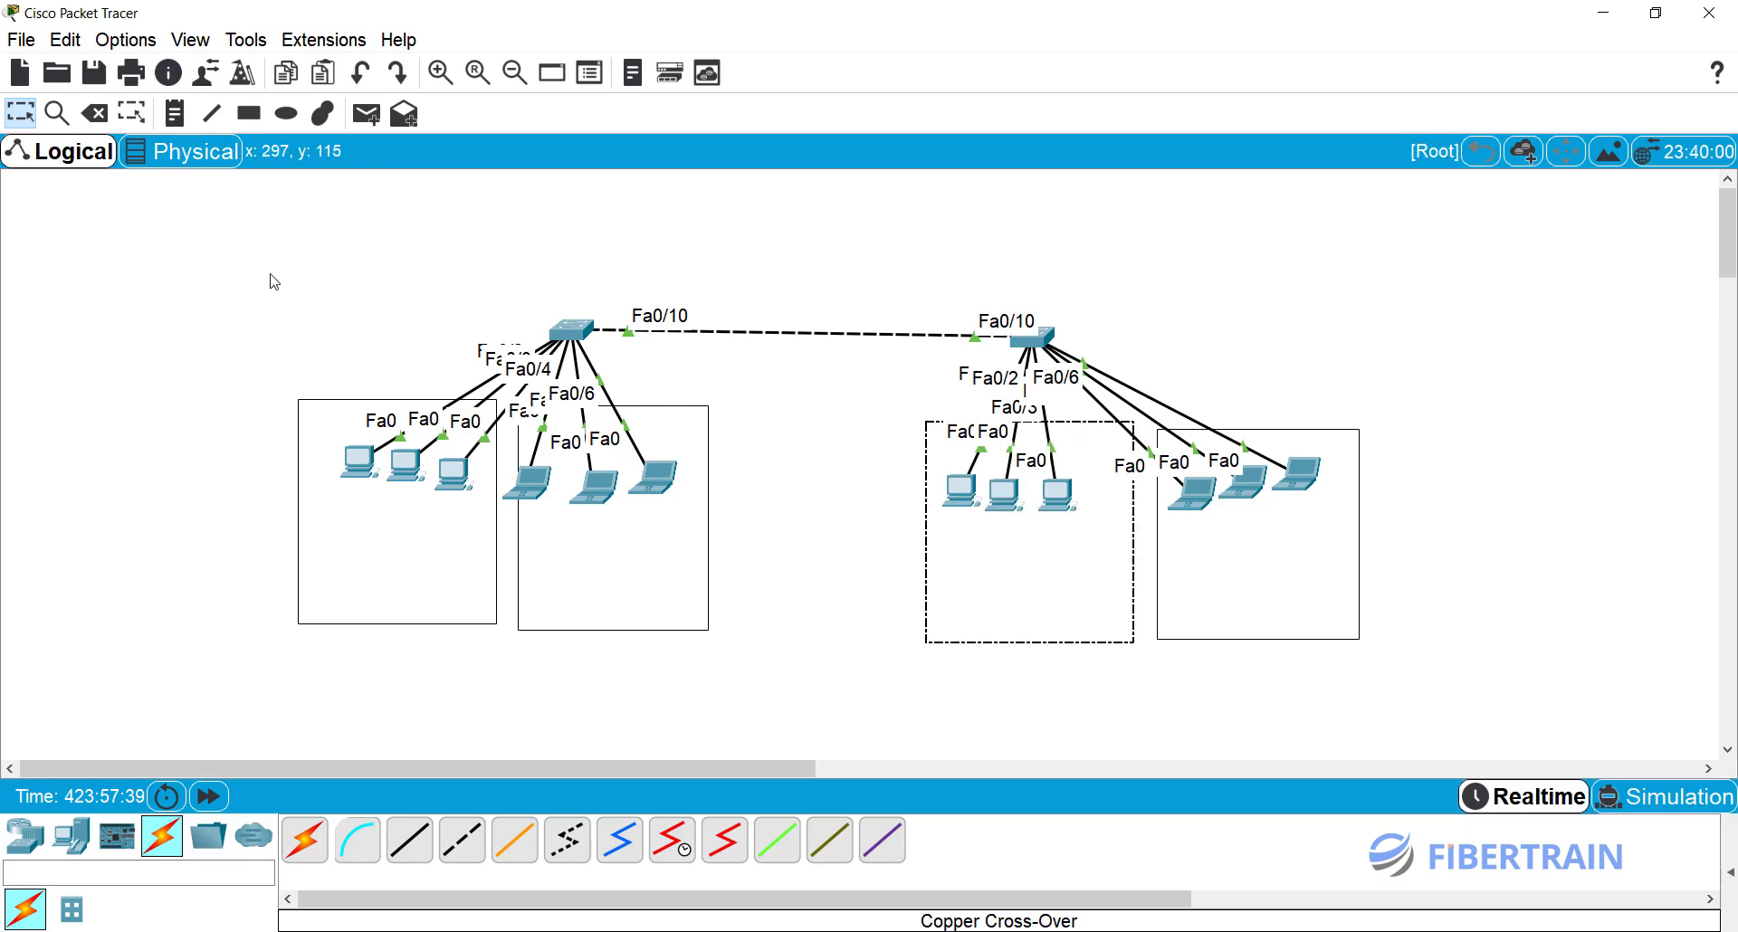
Step: Add text notes reading "SALES DEPT." below the left switch's PCs and "HR DEPT." below its laptops
{"action": "left_click", "coordinate": [176, 115]}
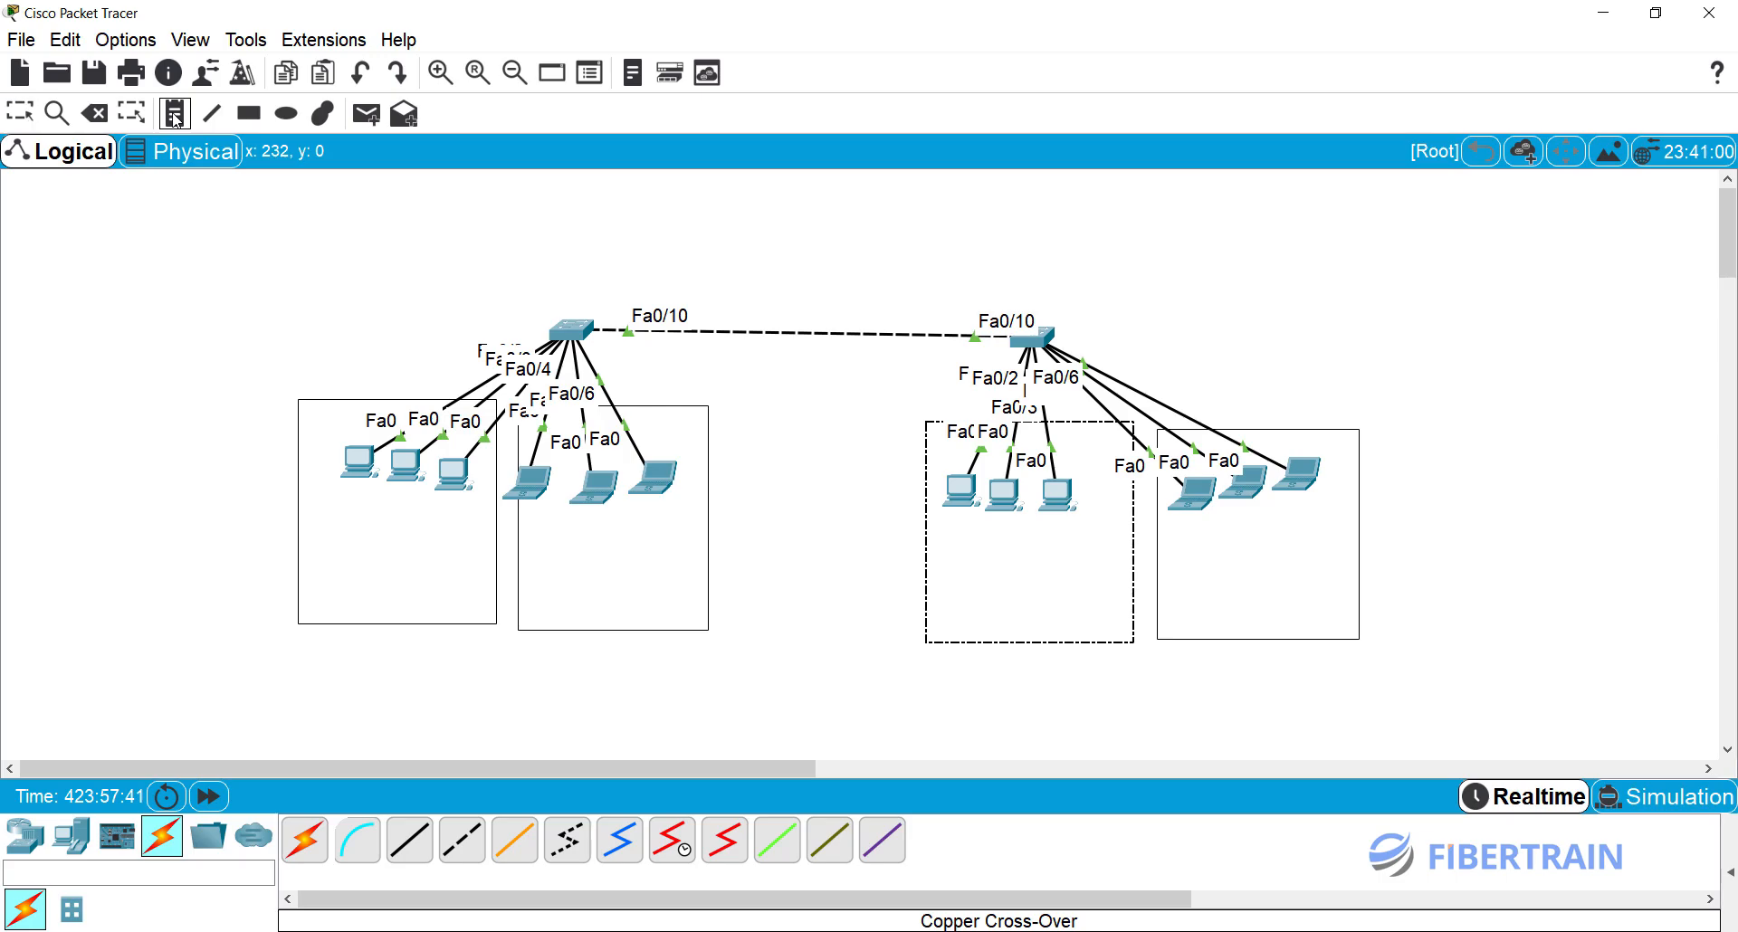
{"action": "left_click", "coordinate": [313, 535]}
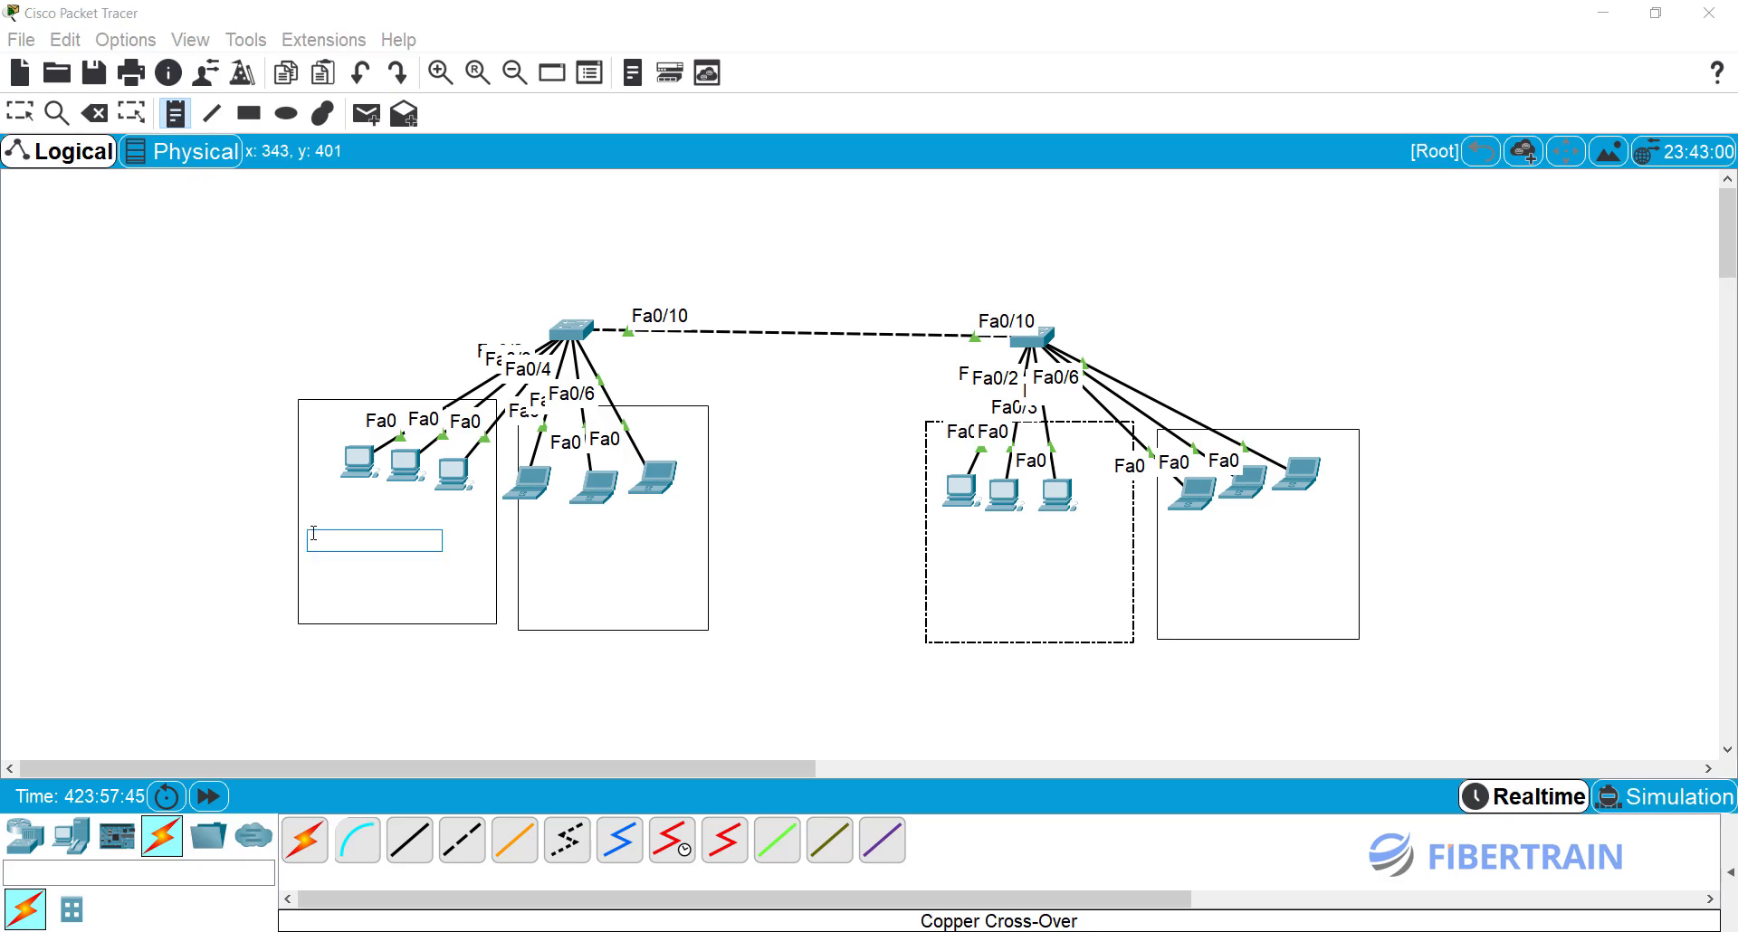
{"action": "type", "text": "SALES DEP"}
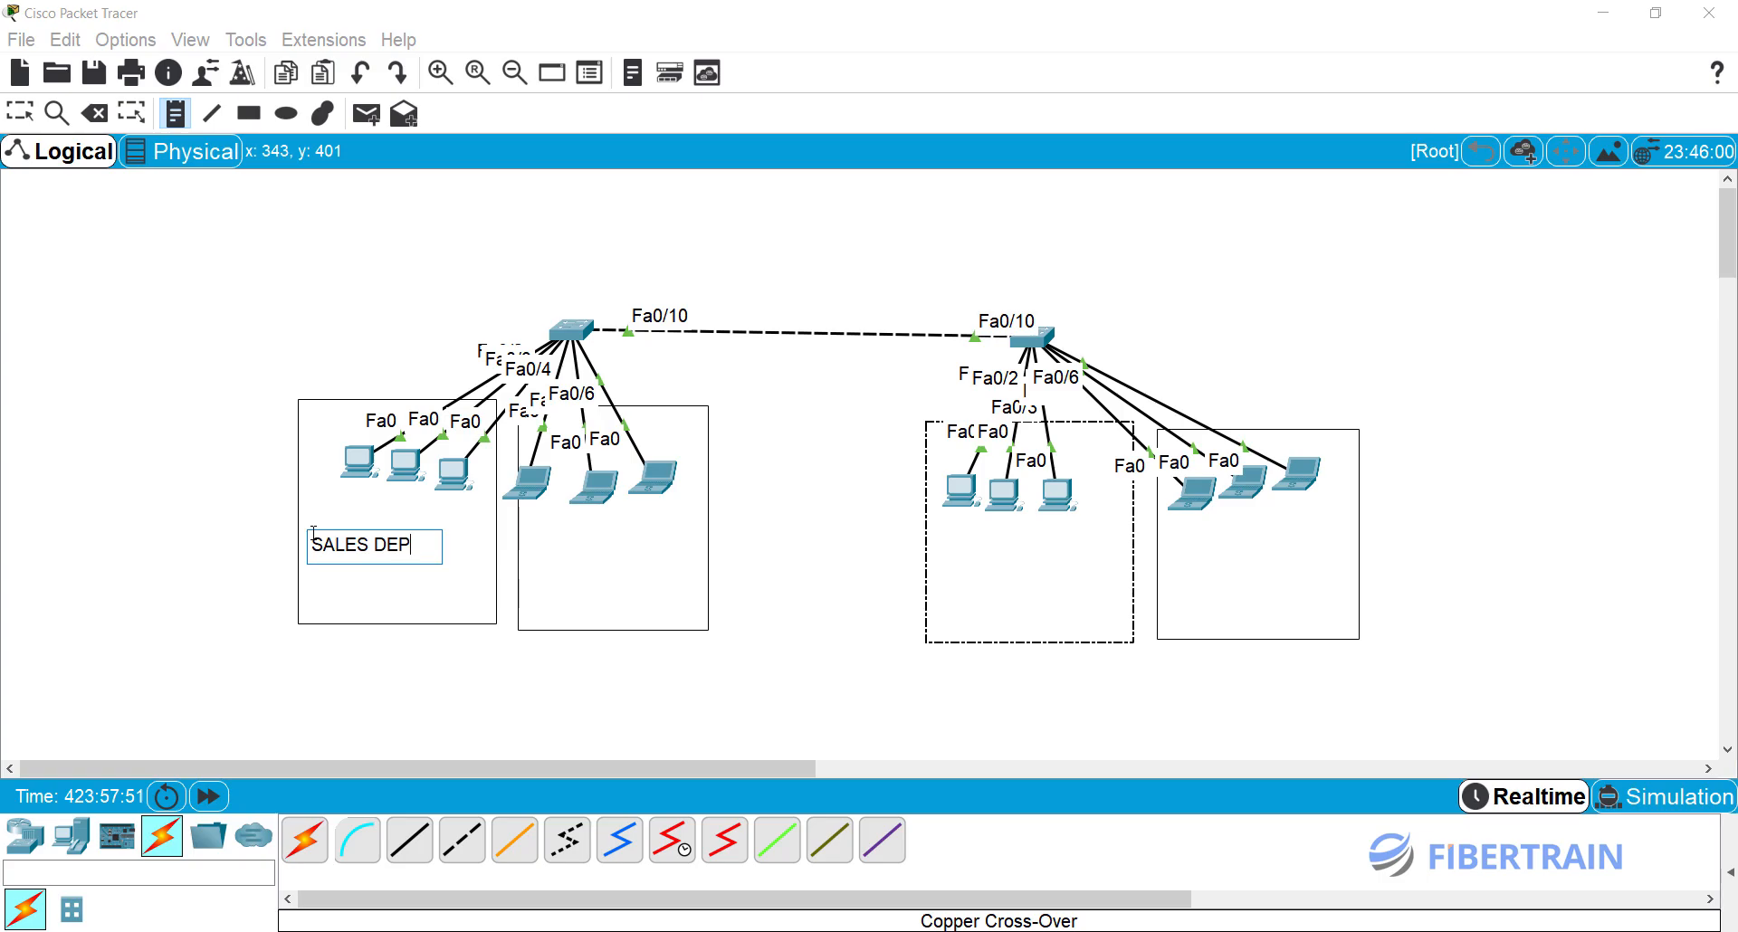
{"action": "type", "text": "T."}
{"action": "left_click", "coordinate": [537, 551]}
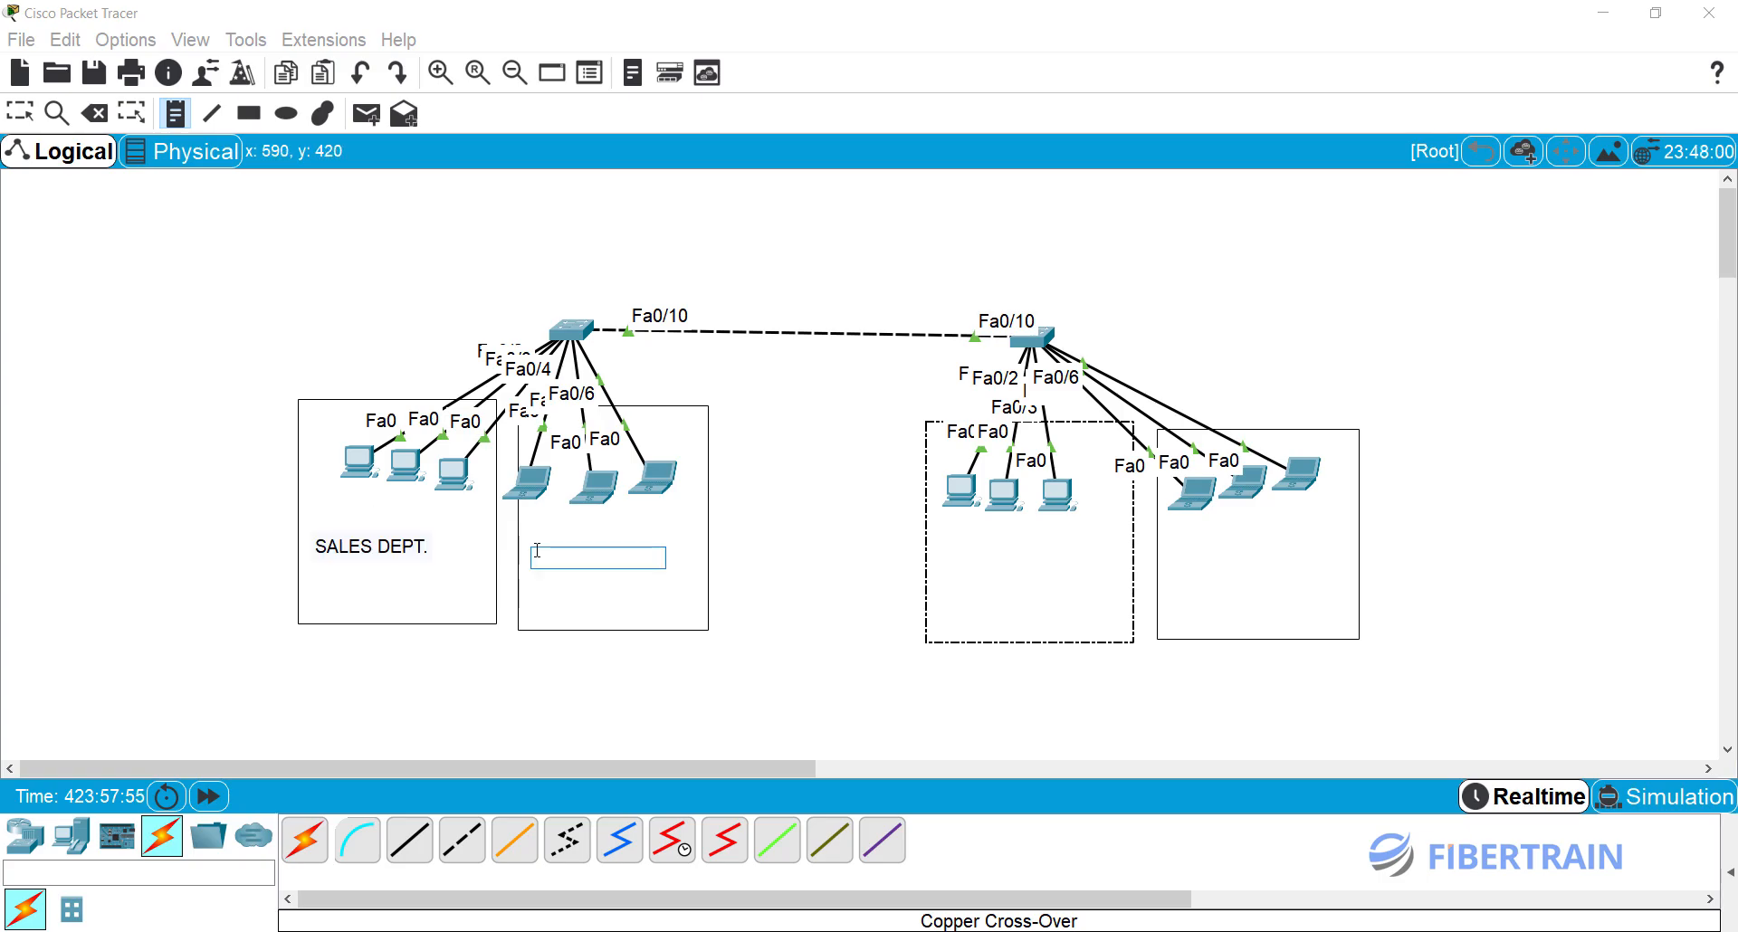
{"action": "type", "text": "HR DEPT."}
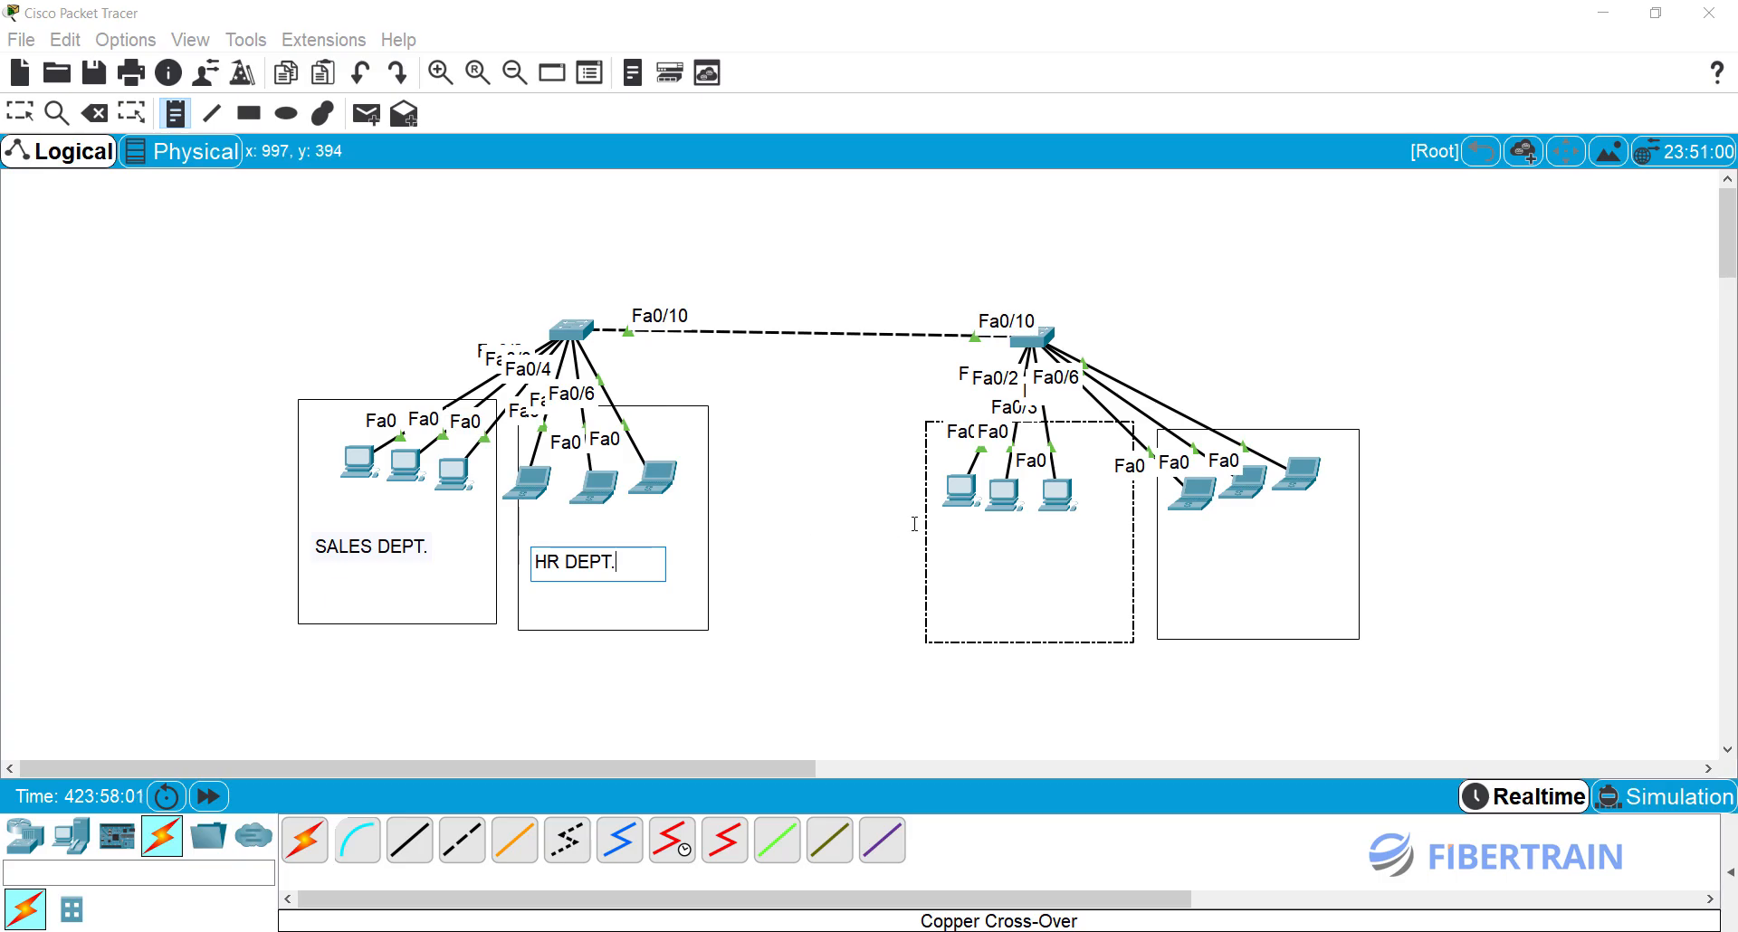
Step: Add text notes reading "FINANCE DEPT." below the right switch's PCs and "ICT DEPT." below its laptops
{"action": "left_click", "coordinate": [946, 558]}
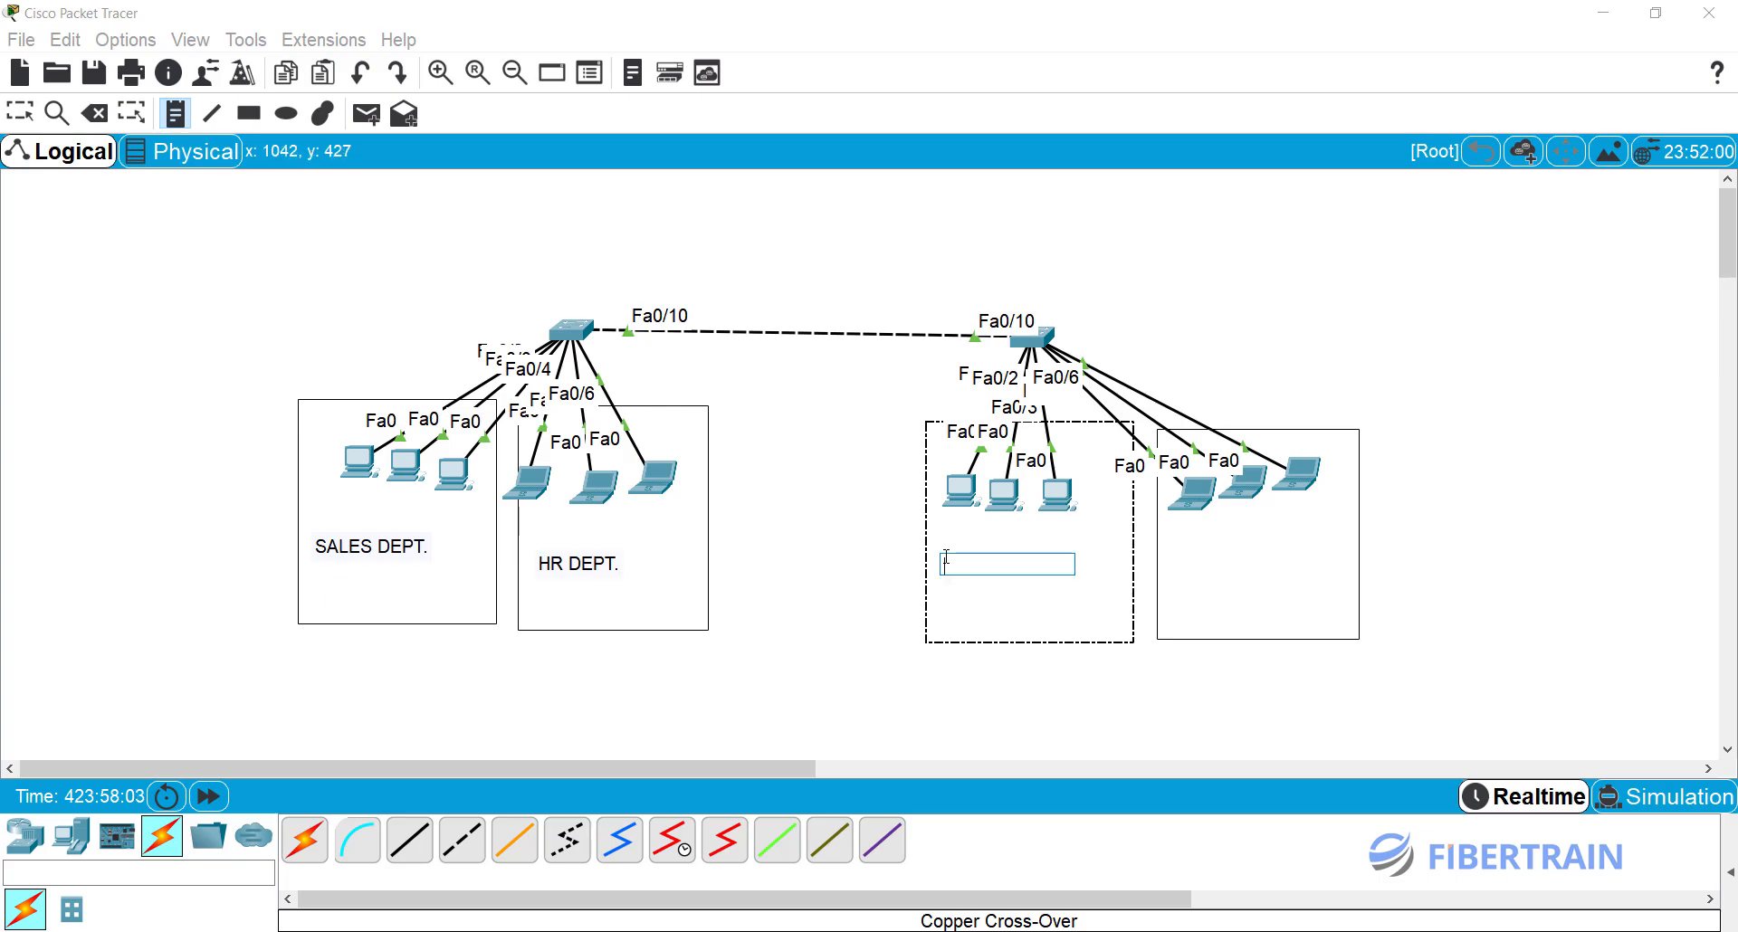
{"action": "type", "text": "FINANCE"}
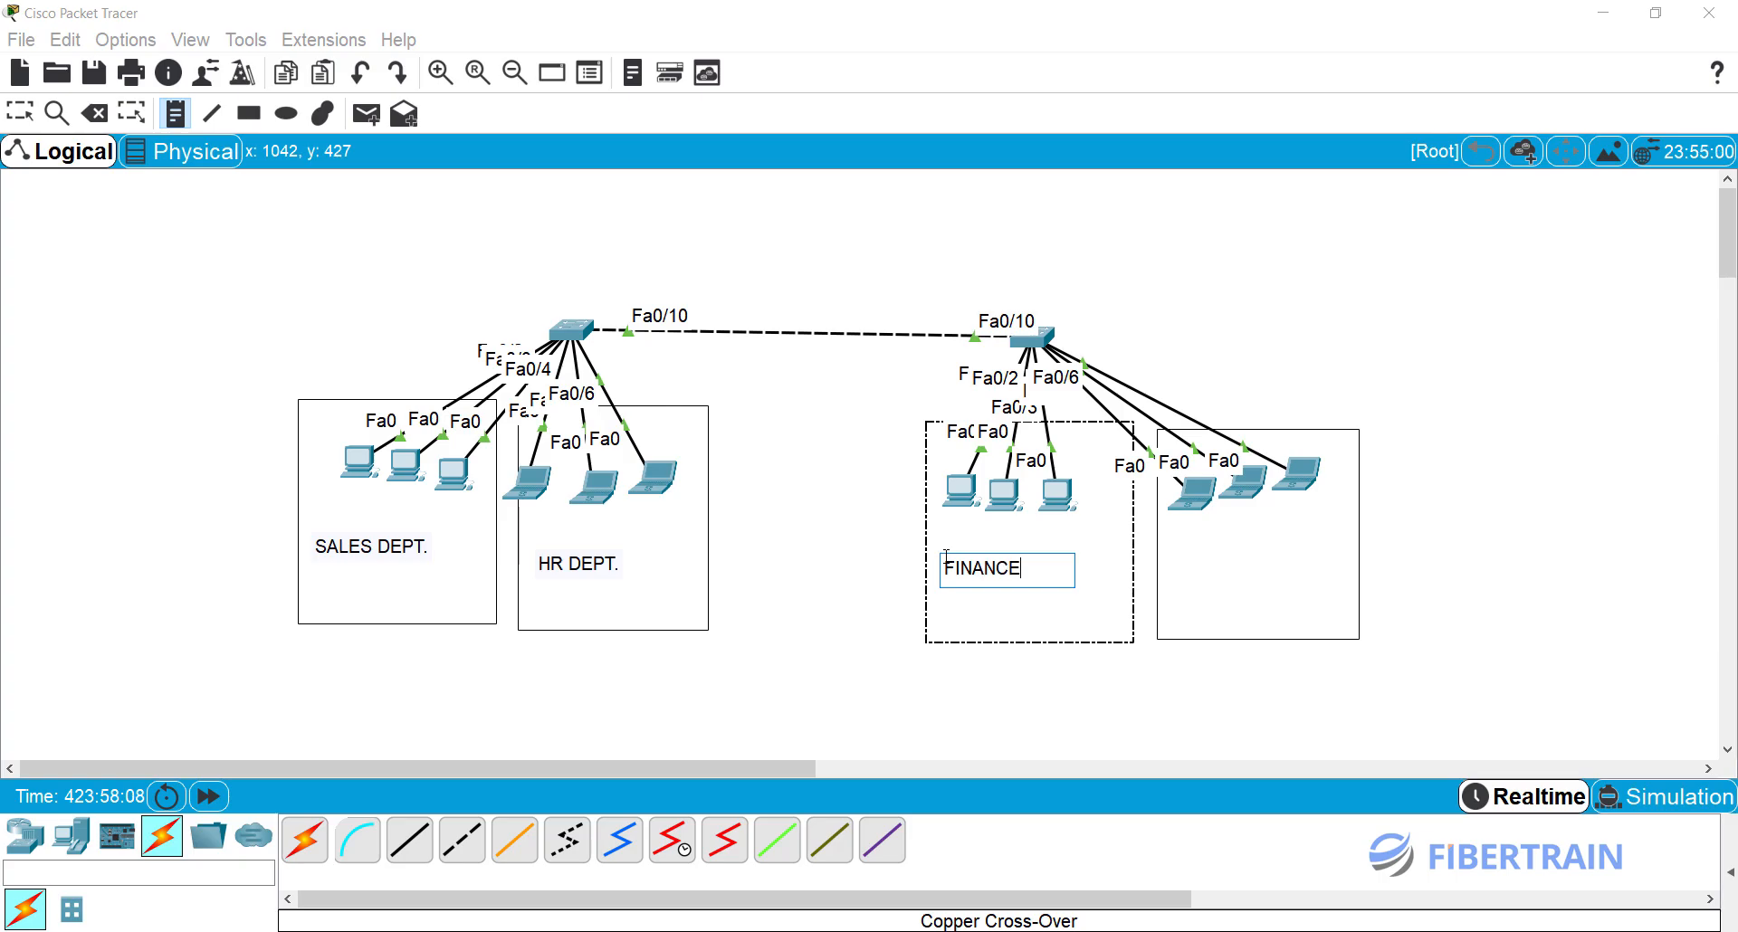
{"action": "type", "text": " DEPT."}
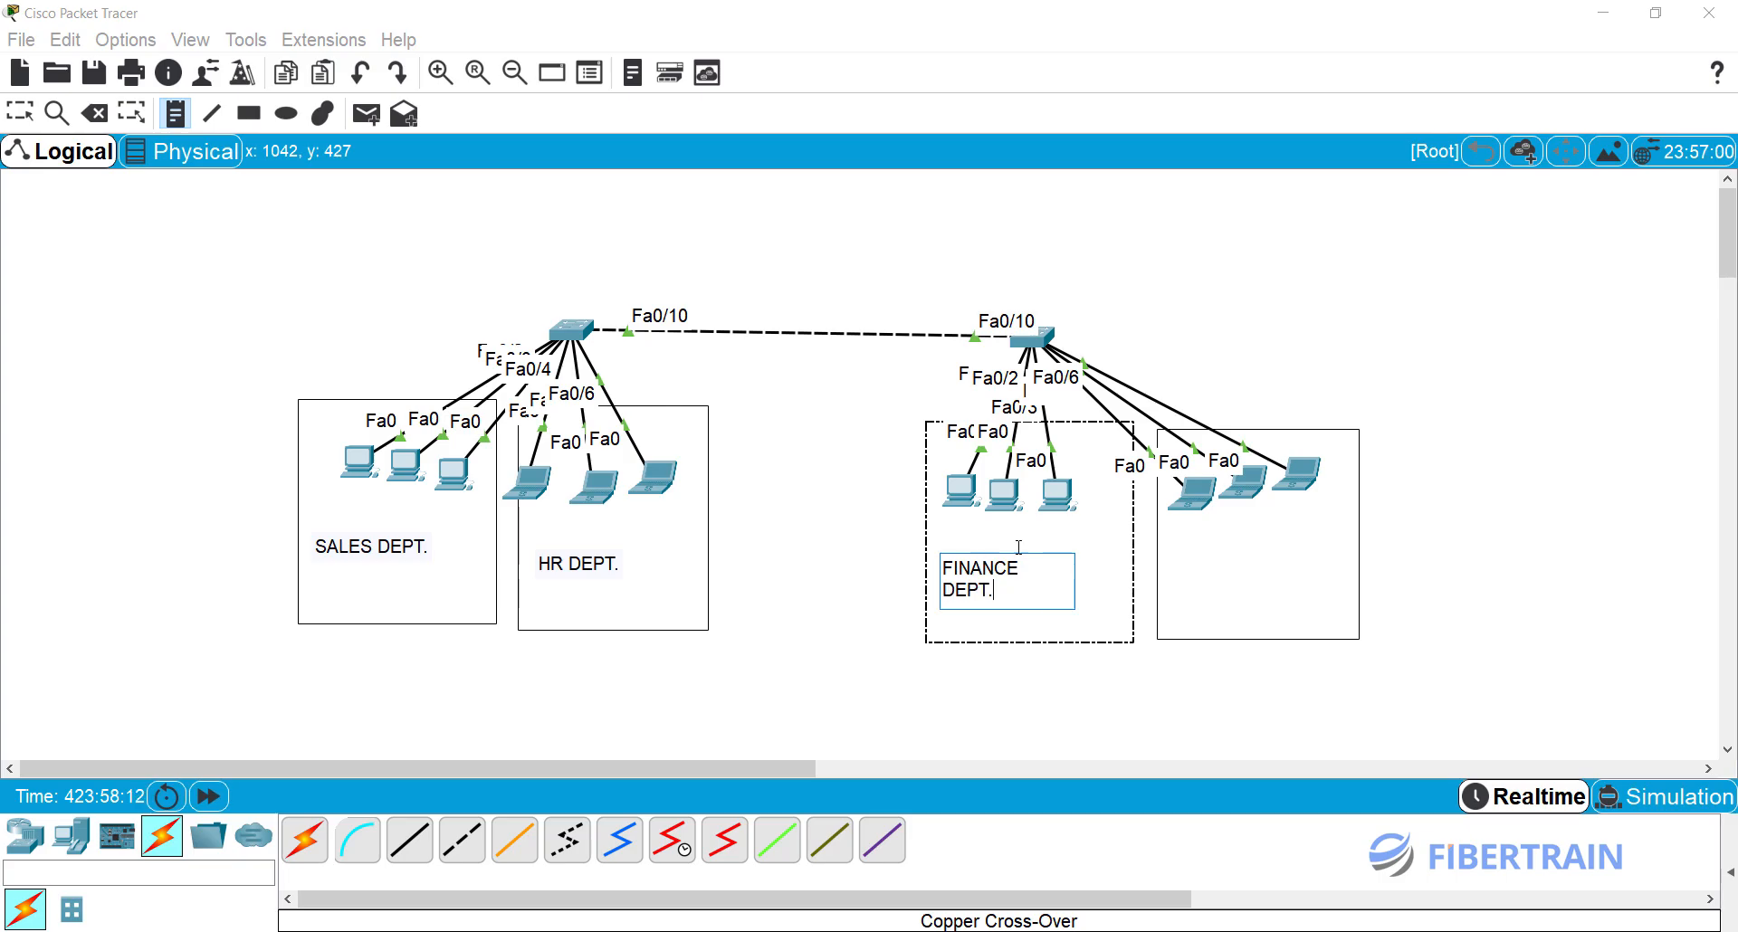
{"action": "left_click", "coordinate": [1180, 573]}
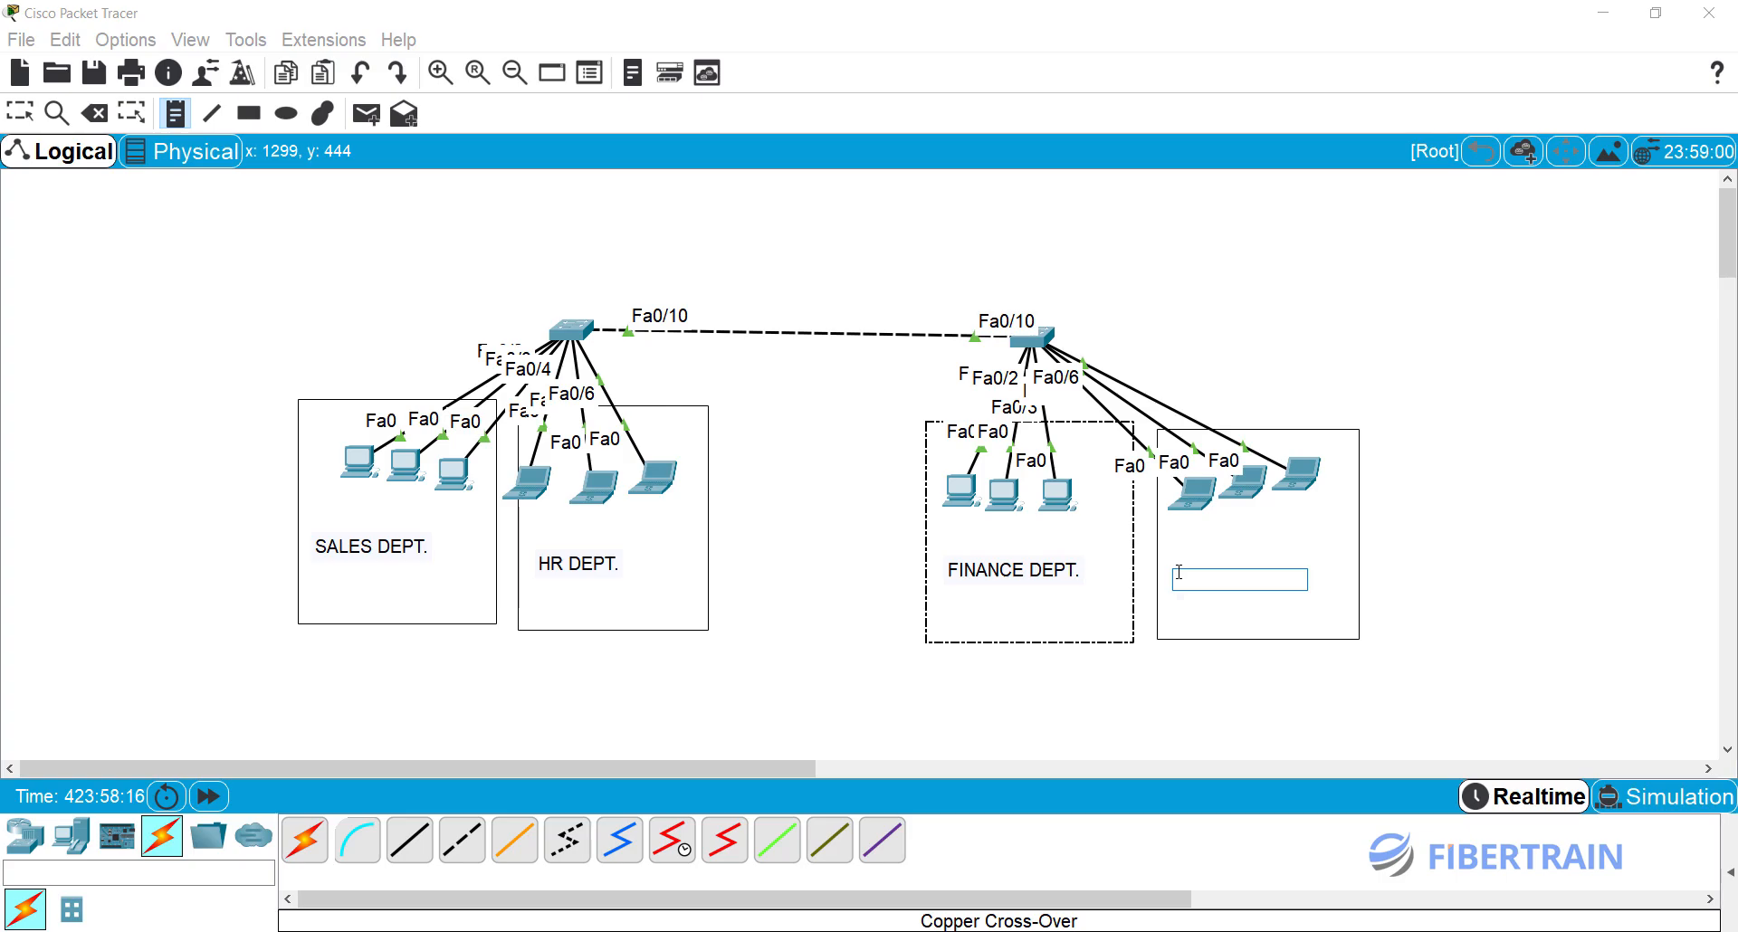
{"action": "type", "text": "ICT"}
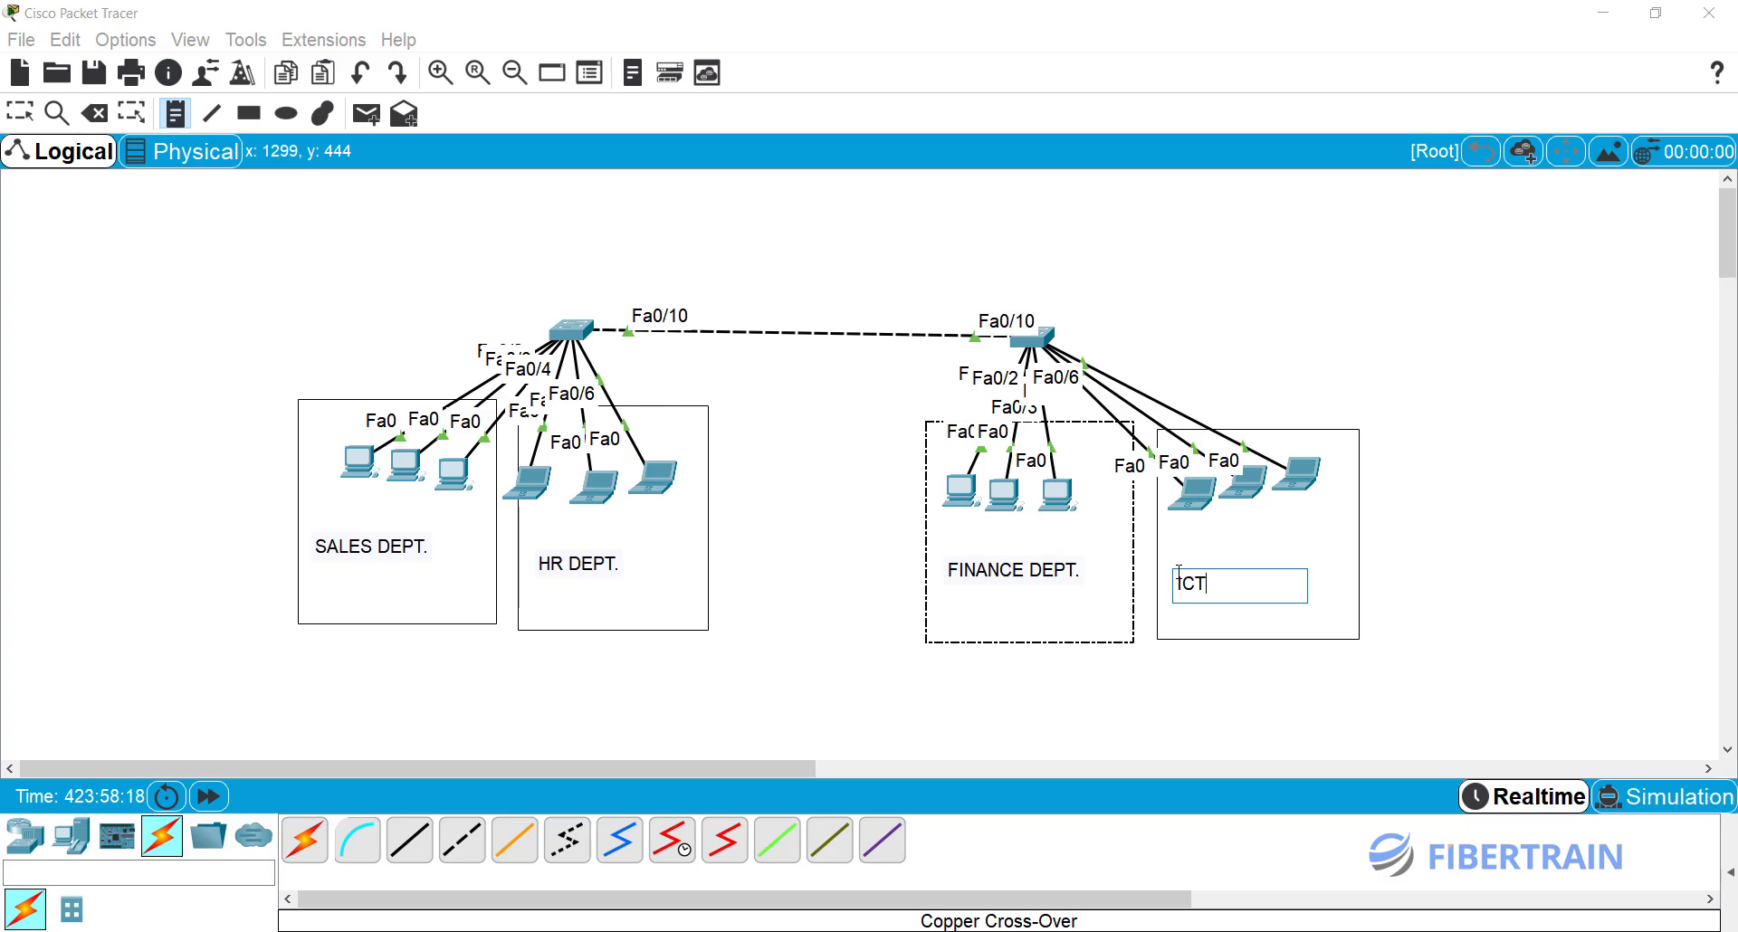
{"action": "type", "text": " DEPT."}
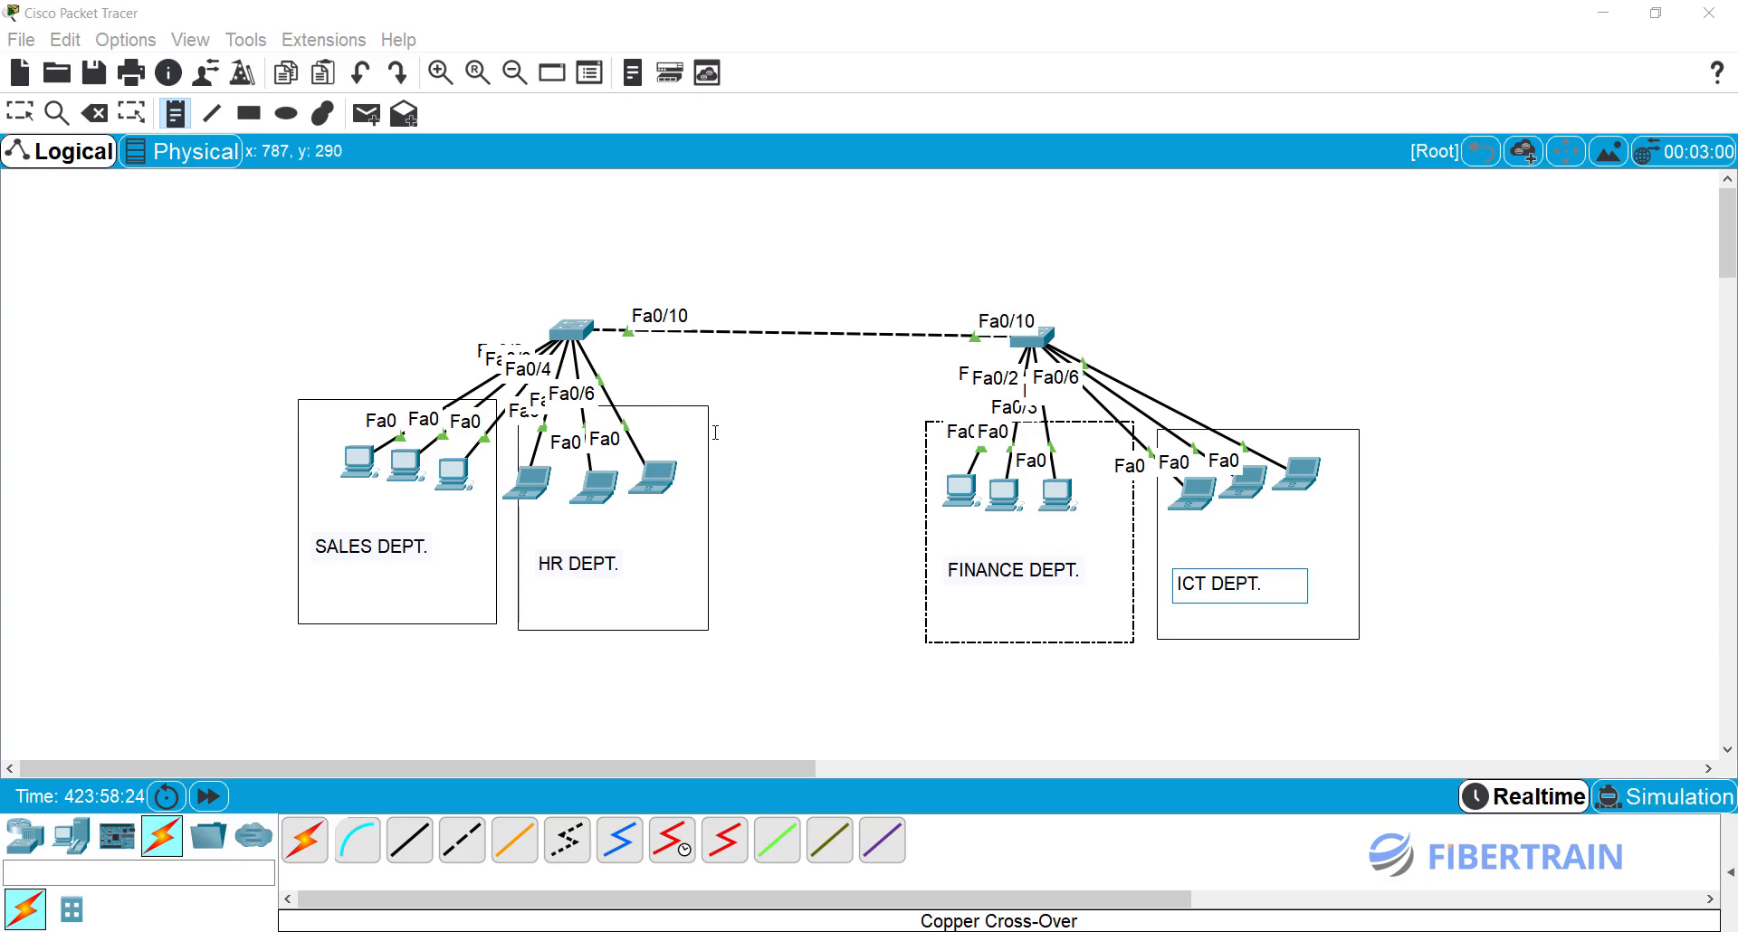
{"action": "left_click", "coordinate": [20, 113]}
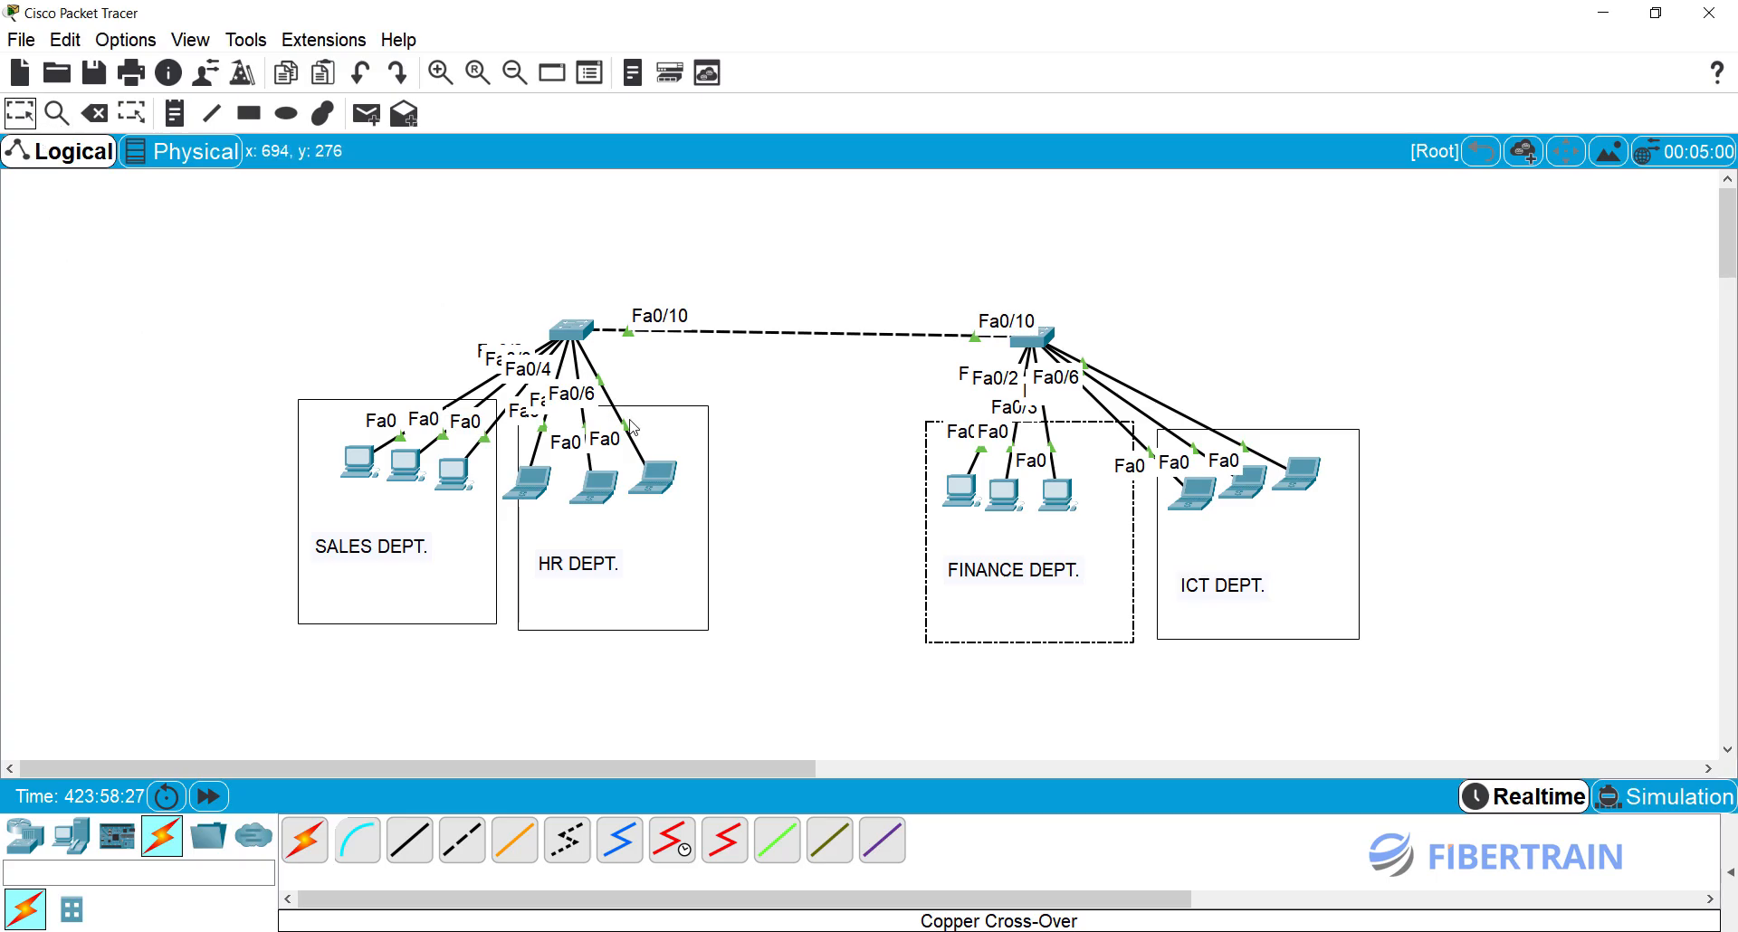
Step: Move the four department labels up within their rectangles, closer to the devices
{"action": "left_click_drag", "start_coordinate": [593, 560], "coordinate": [614, 537]}
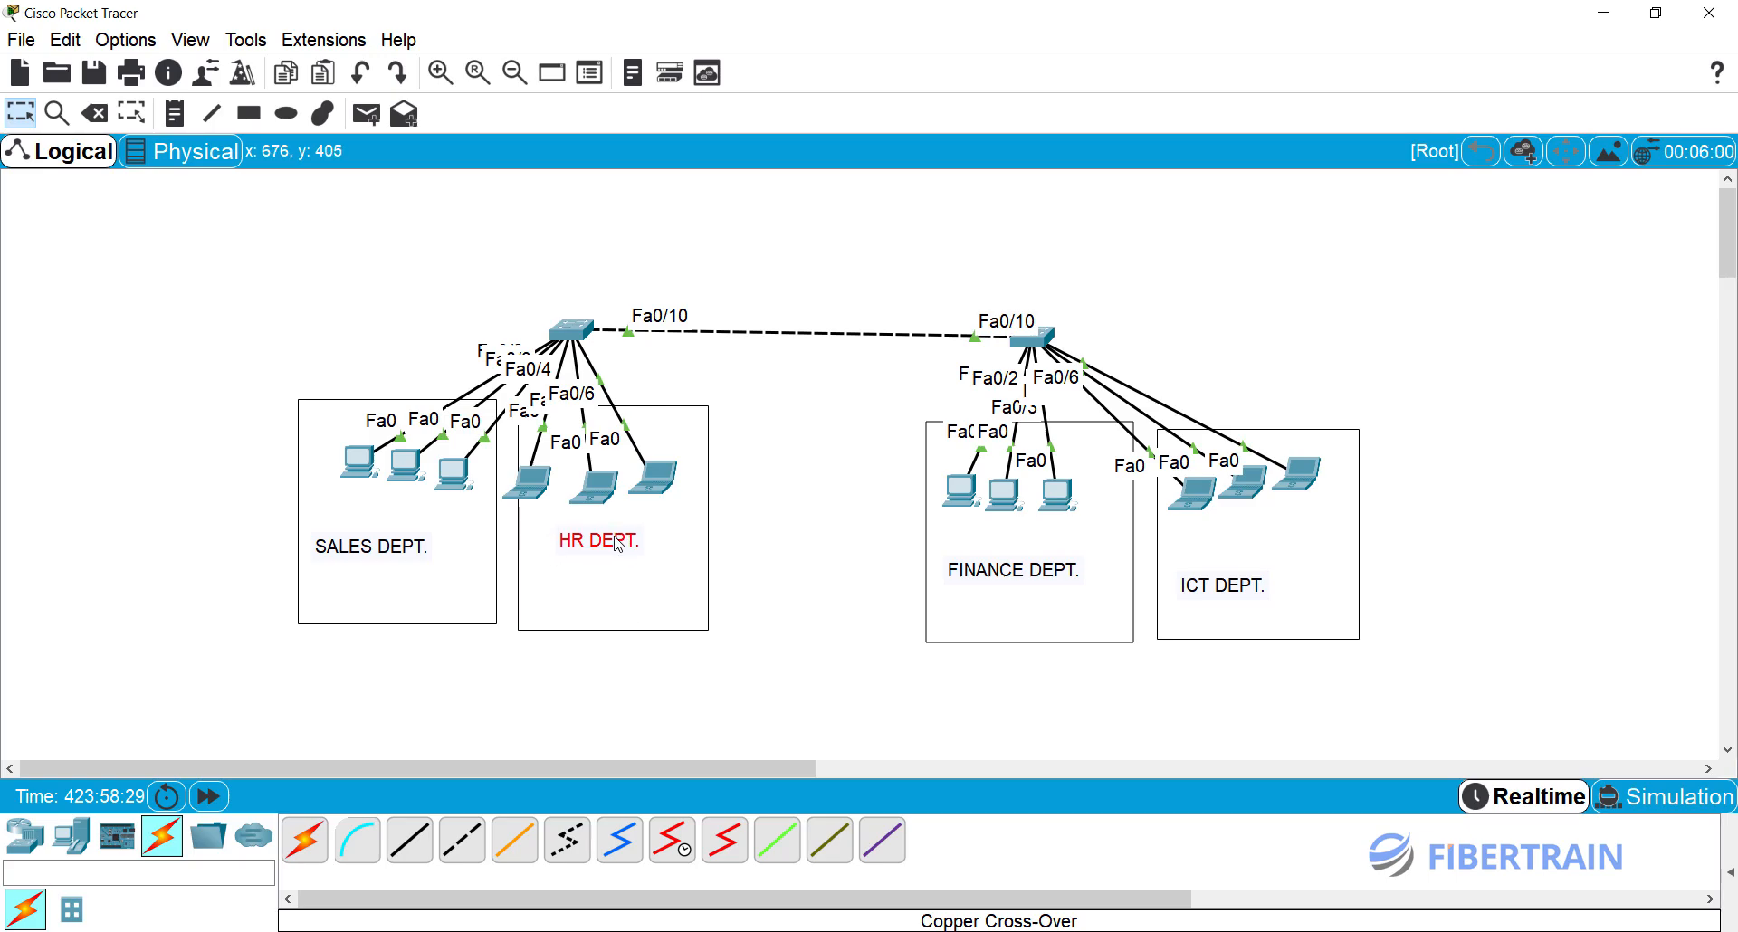
{"action": "left_click_drag", "start_coordinate": [396, 559], "coordinate": [412, 543]}
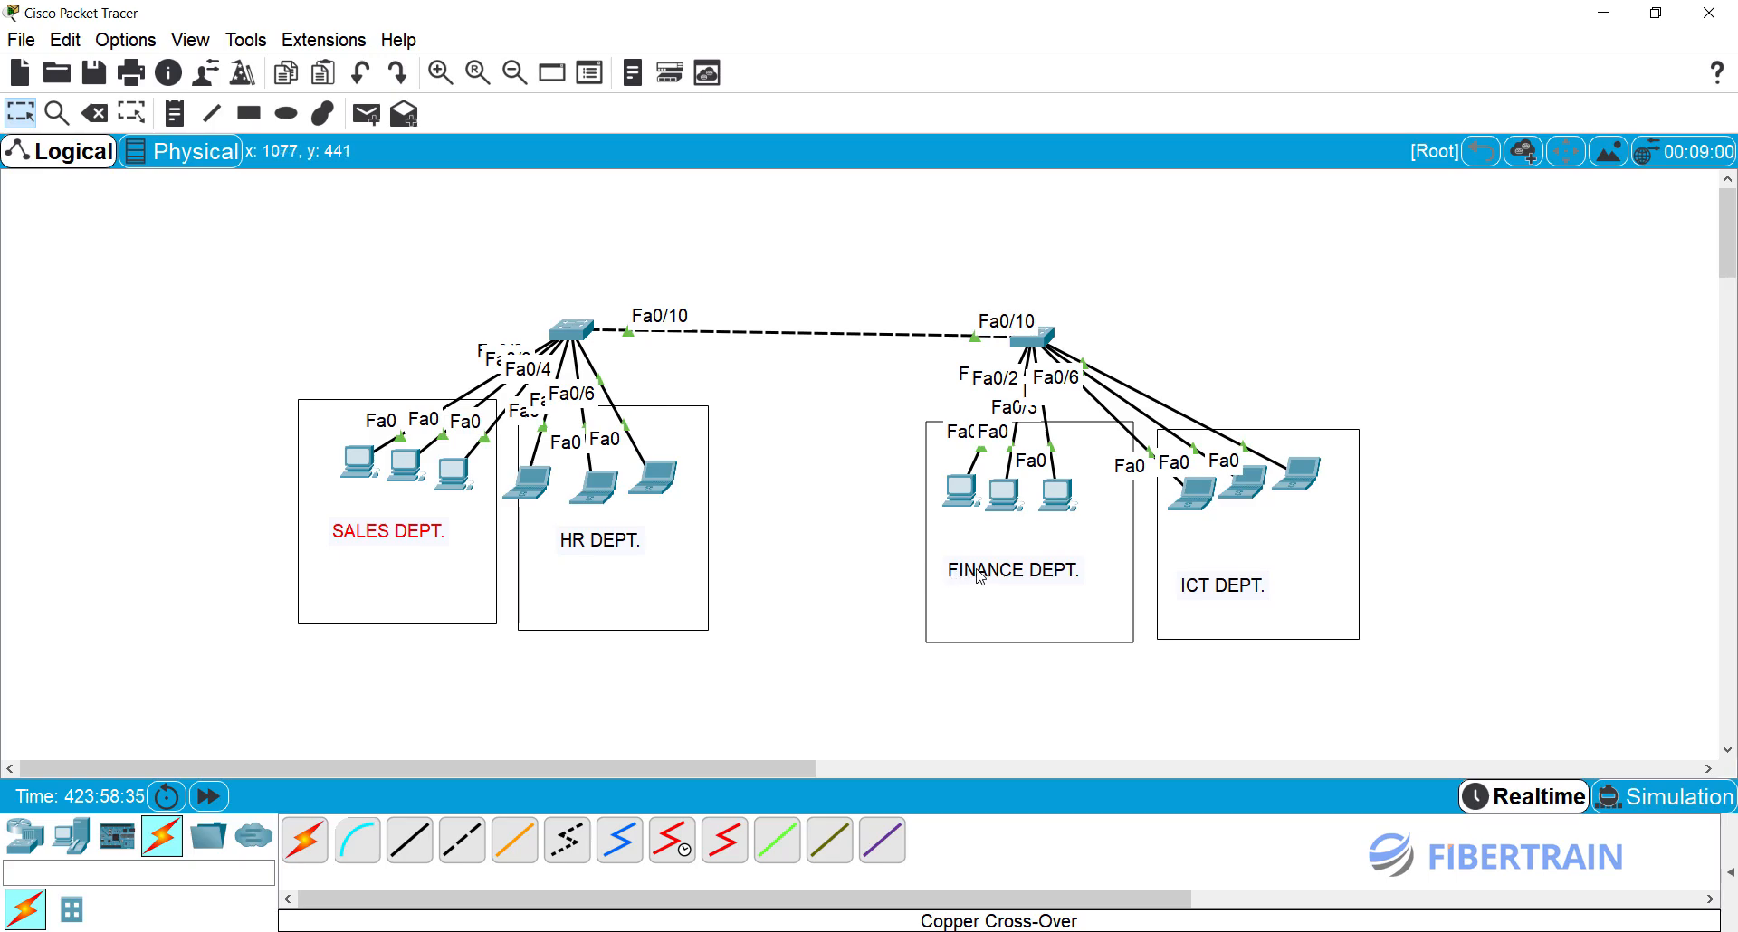
{"action": "left_click_drag", "start_coordinate": [981, 576], "coordinate": [981, 557]}
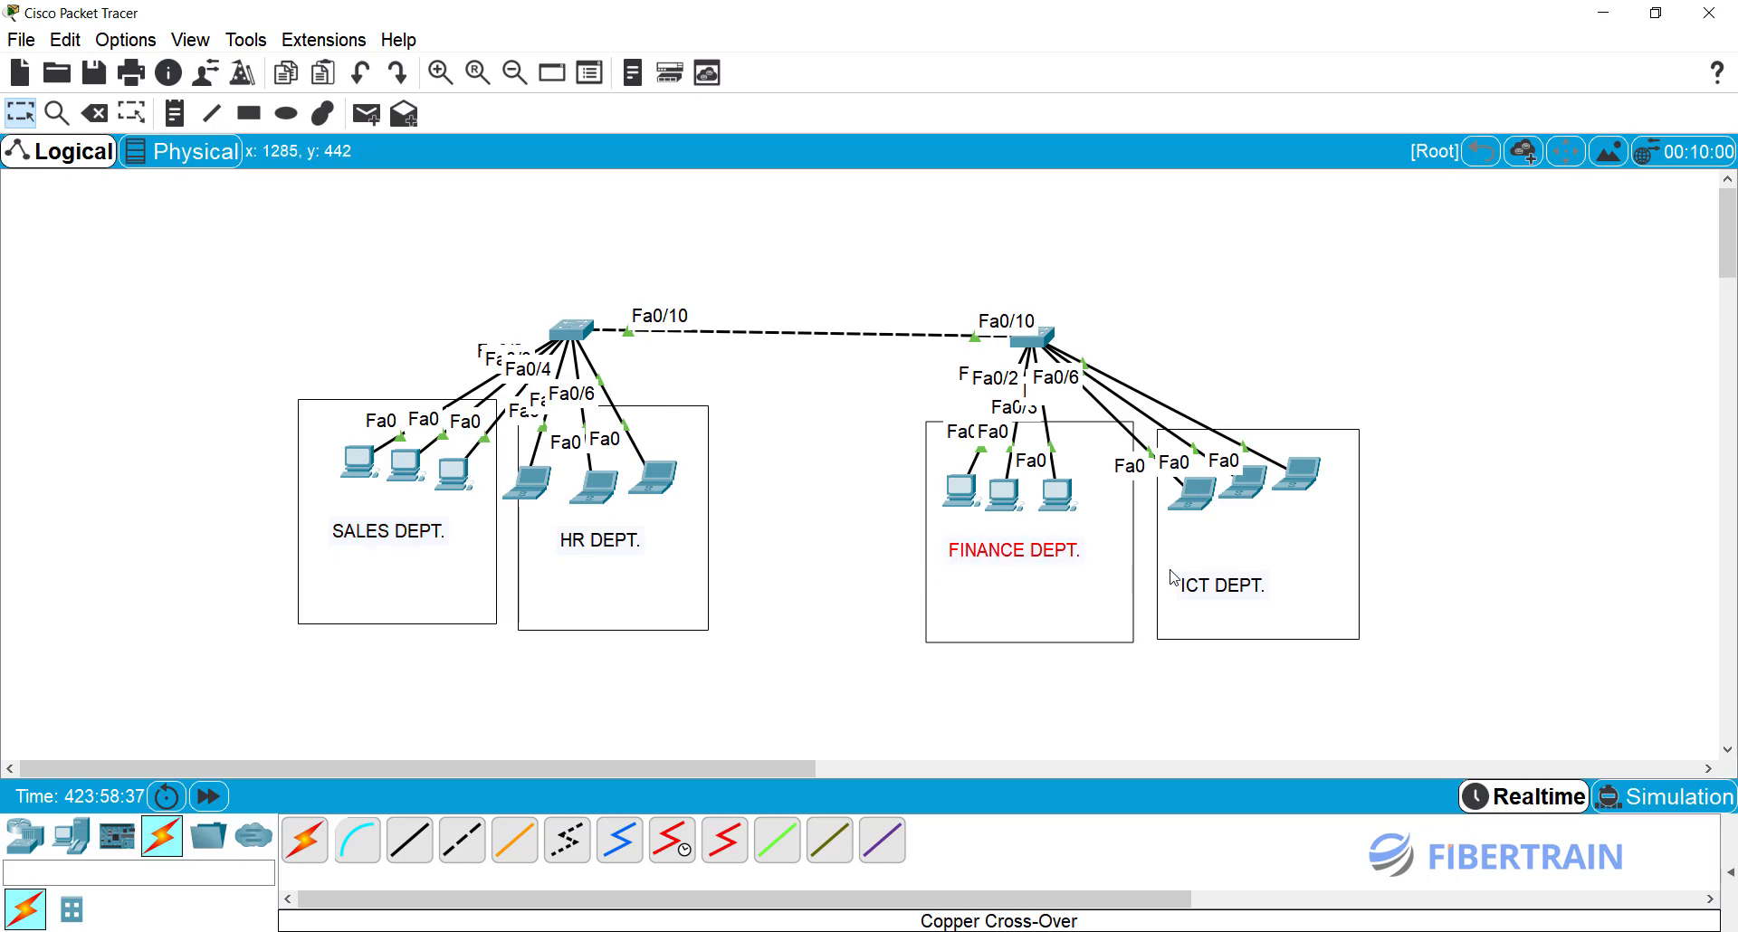
{"action": "left_click", "coordinate": [1205, 590]}
{"action": "left_click_drag", "start_coordinate": [1205, 589], "coordinate": [1214, 553]}
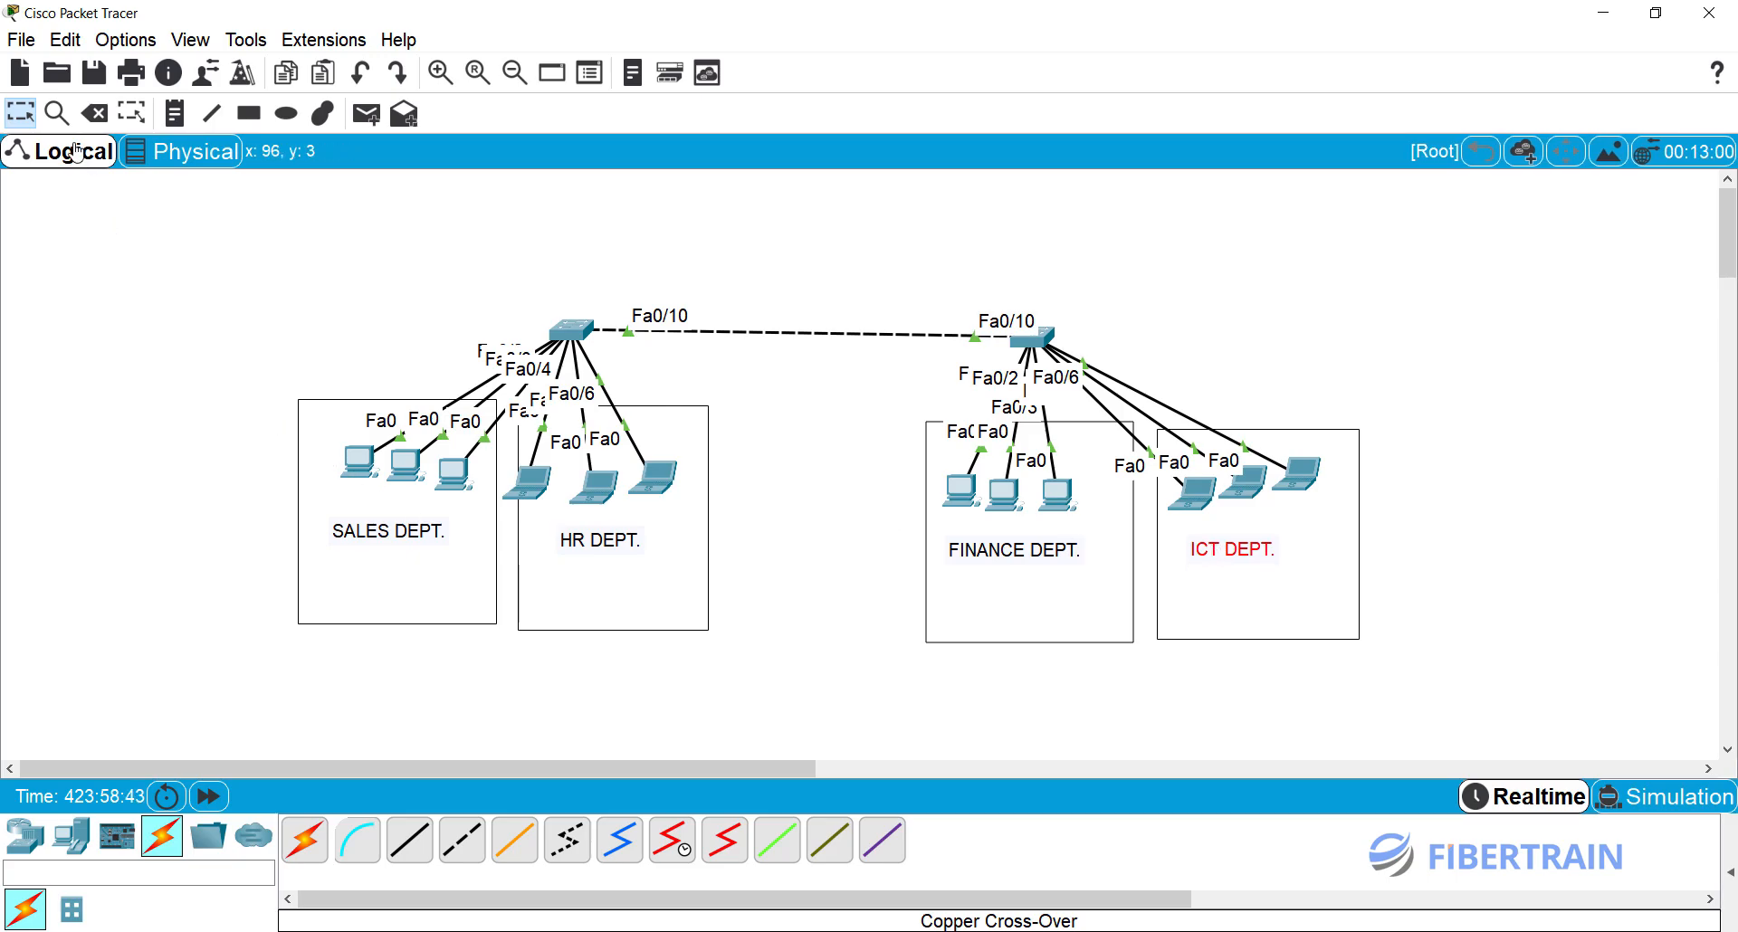
Step: Add the notes "VLAN 2" under the SALES DEPT. label and "VLAN 3" under the HR DEPT. label
{"action": "left_click", "coordinate": [178, 114]}
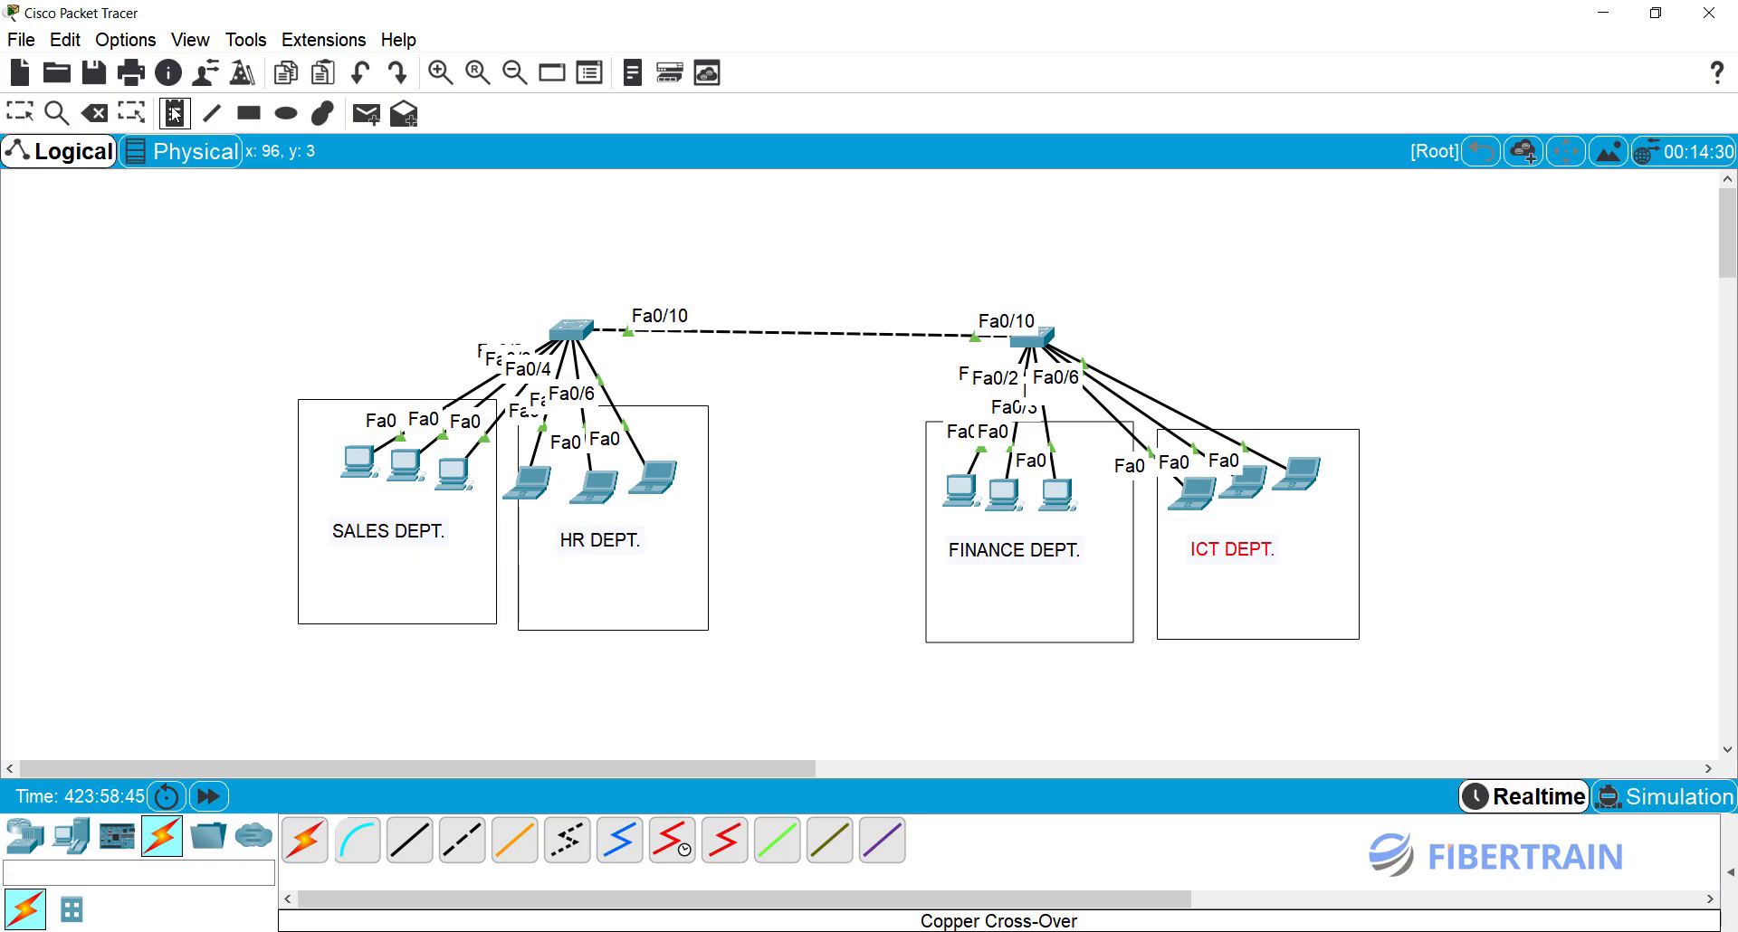
{"action": "left_click", "coordinate": [336, 557]}
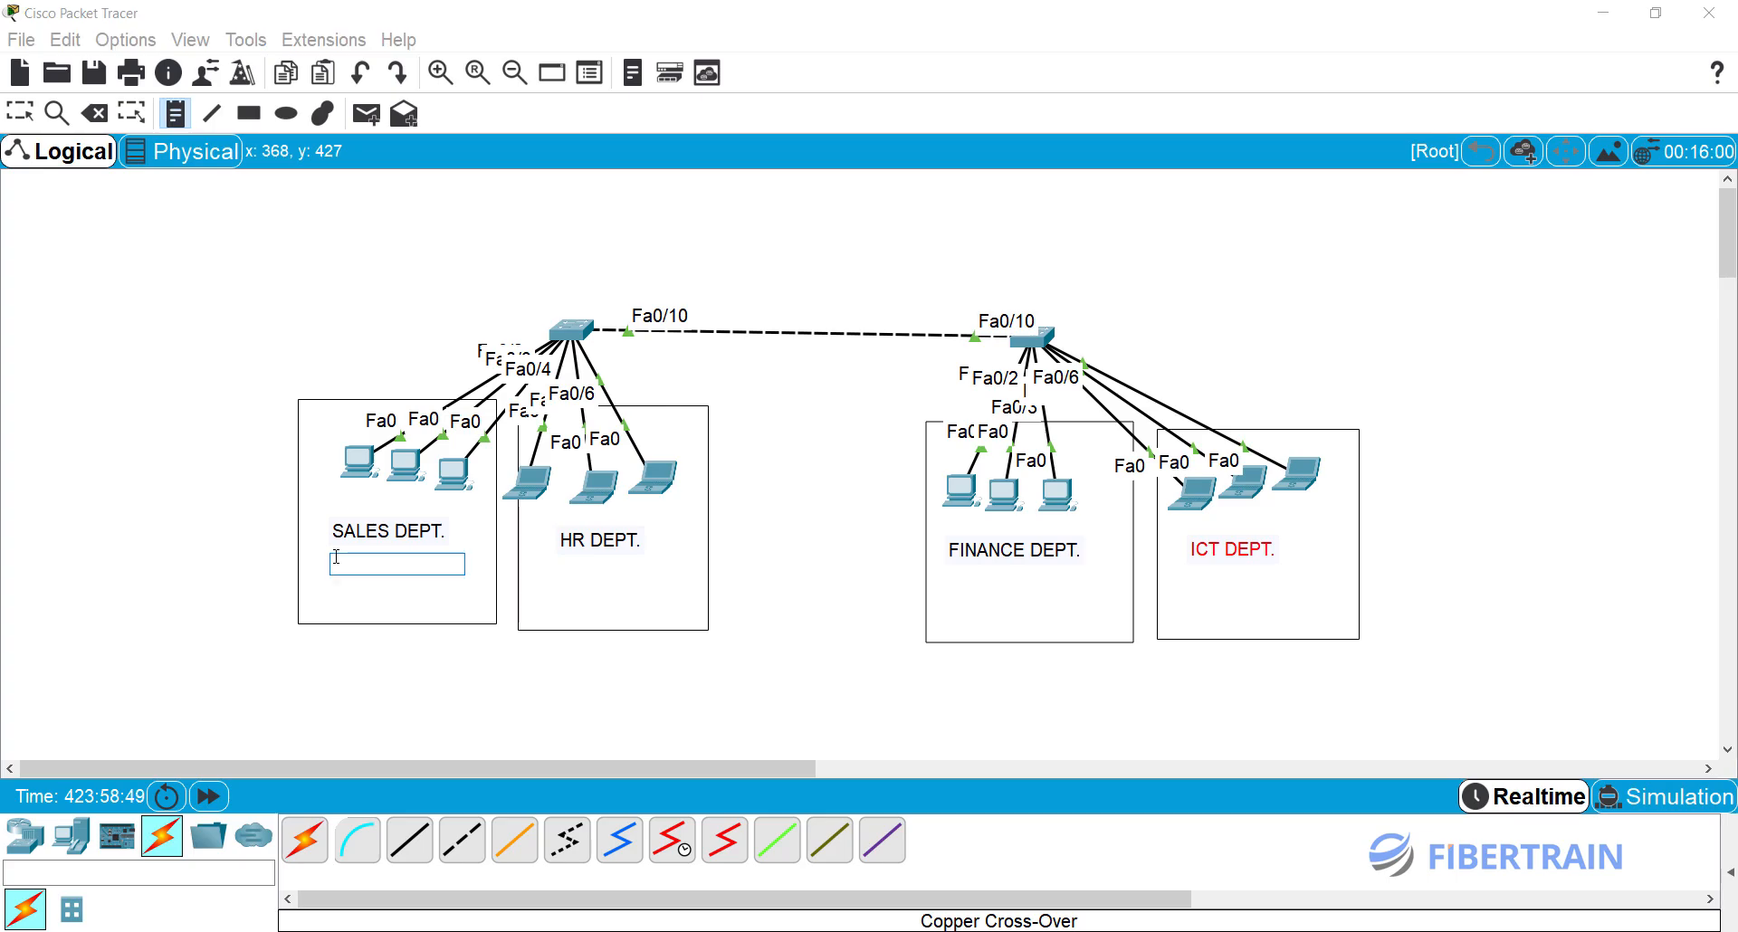
{"action": "type", "text": "V"}
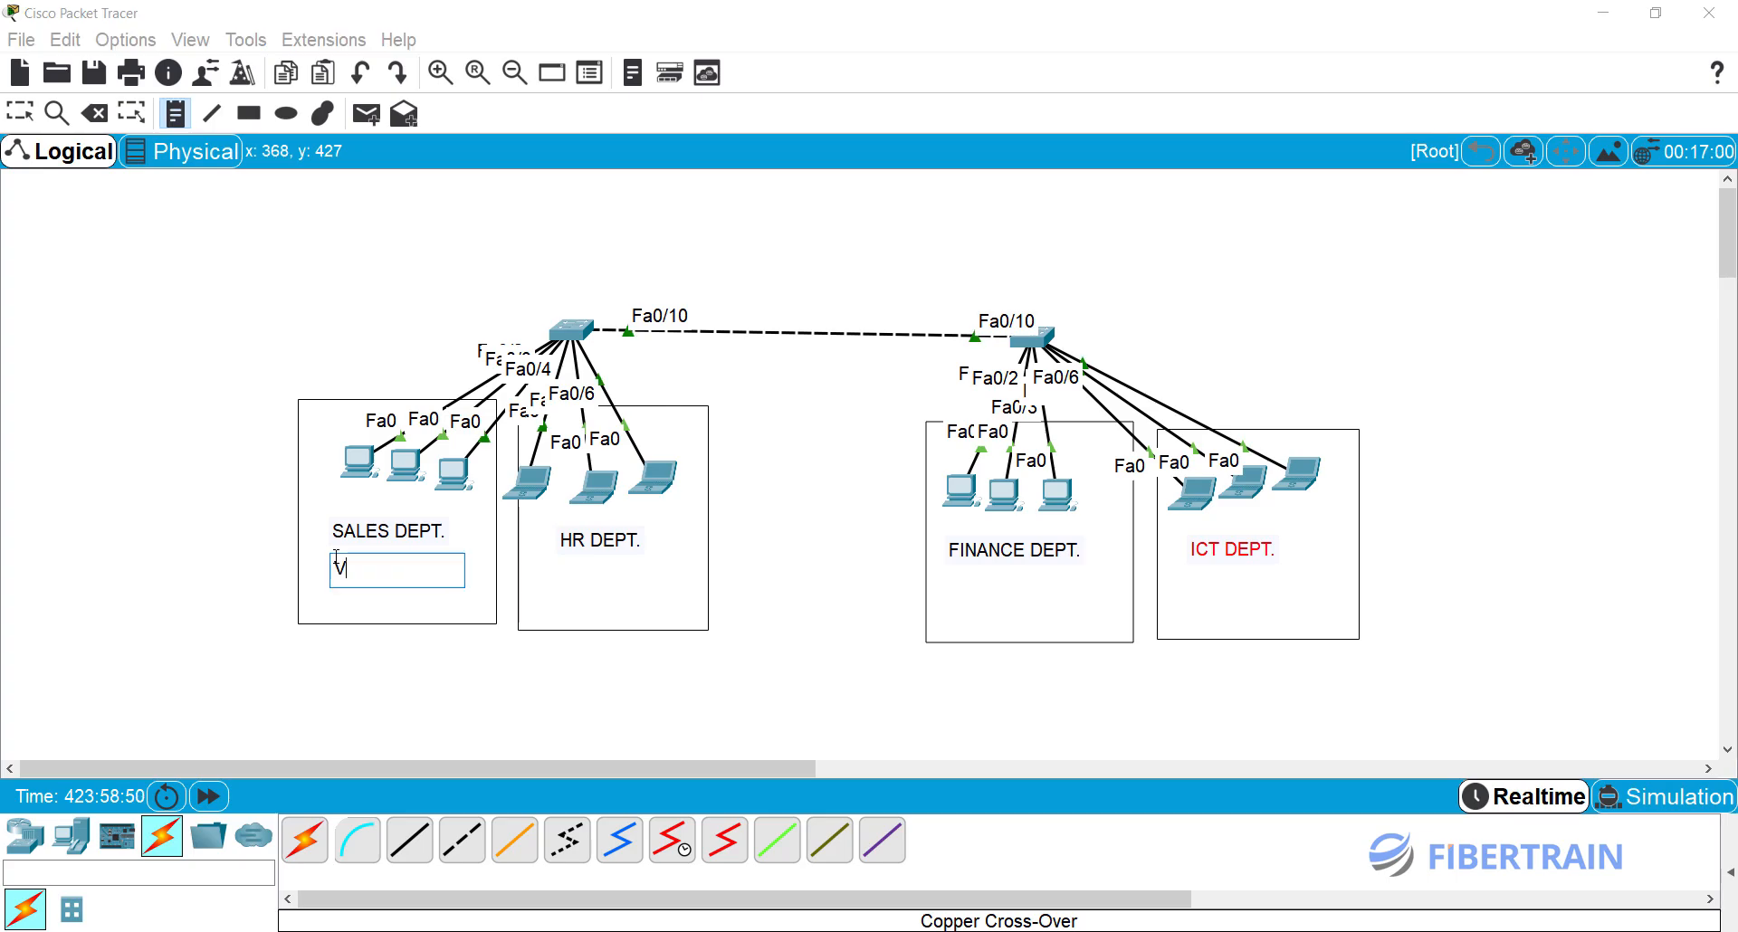
{"action": "type", "text": "LAN 22"}
{"action": "key", "text": "BackSpace"}
{"action": "left_click", "coordinate": [566, 571]}
{"action": "type", "text": "V"}
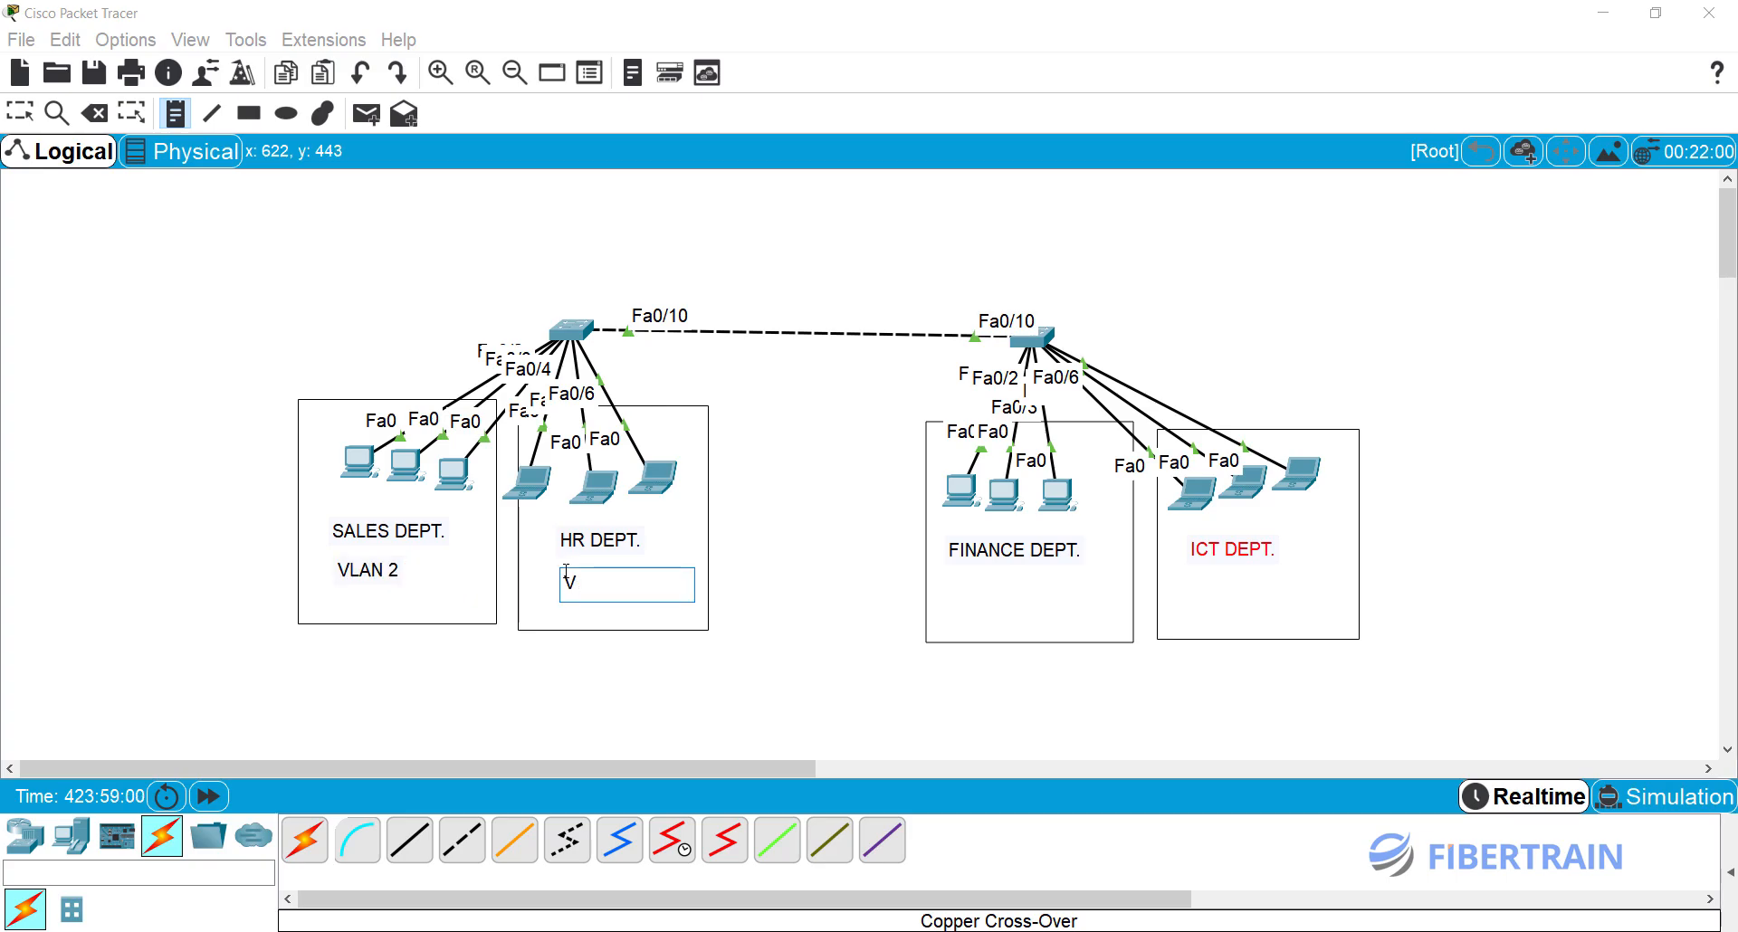
{"action": "type", "text": "LAN 3"}
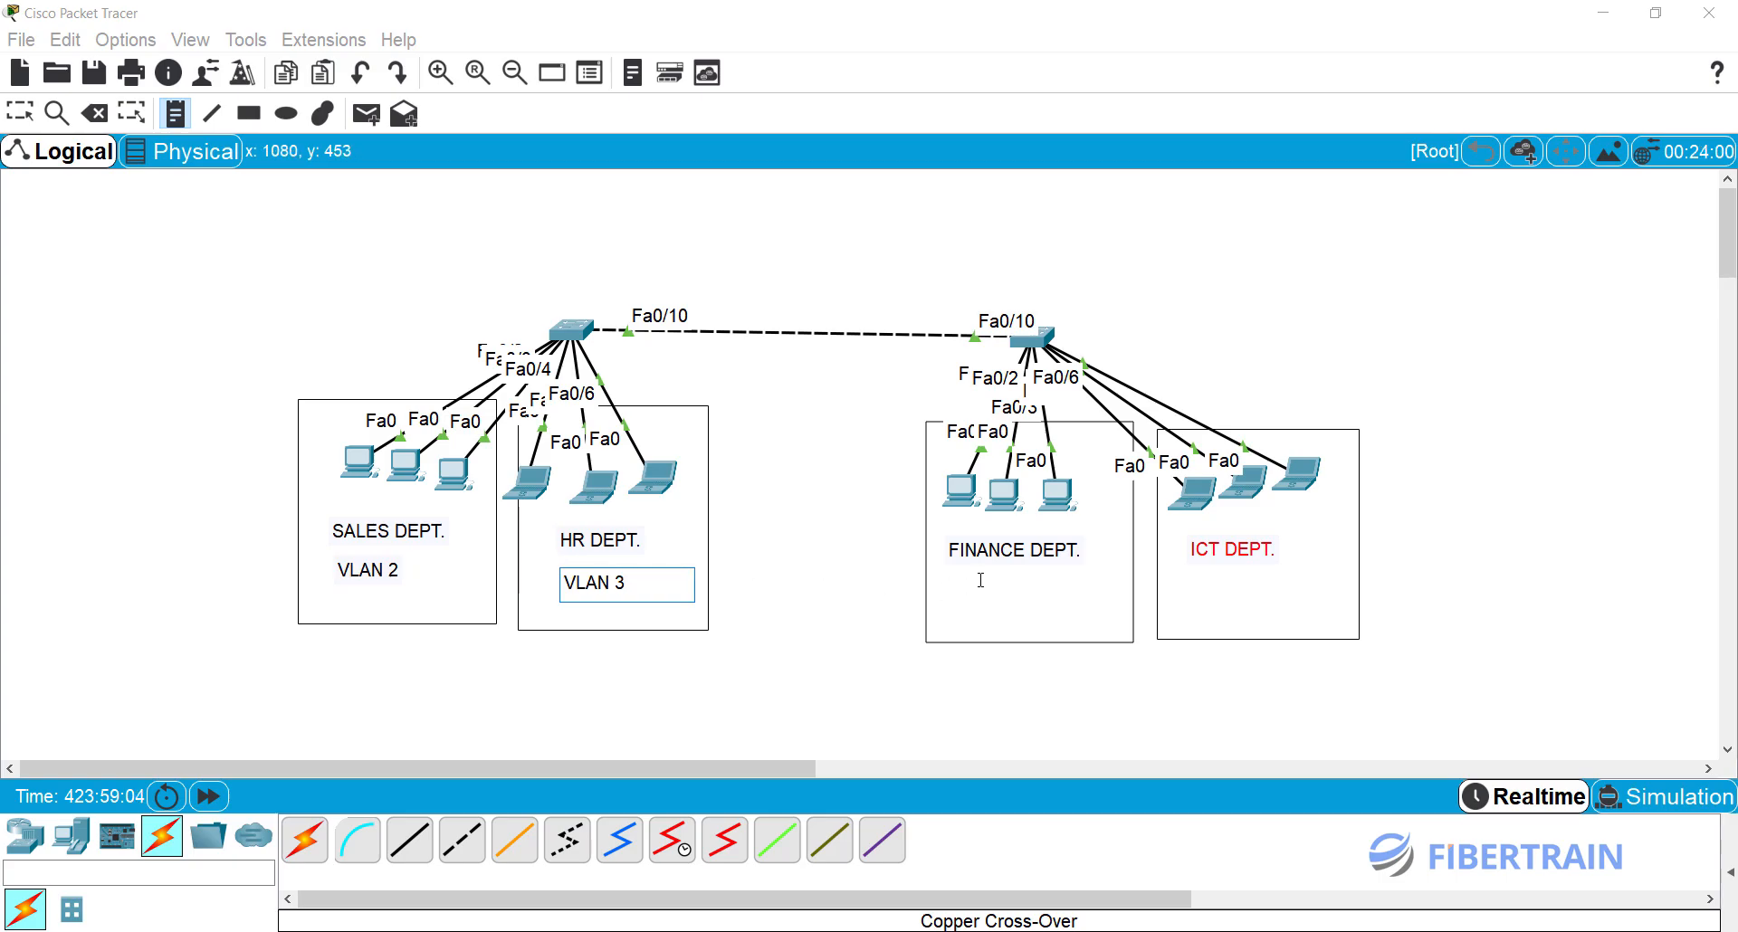
Step: Add the notes "VLAN 4" under the FINANCE DEPT. label and "VLAN 5" under the ICT DEPT. label
{"action": "left_click", "coordinate": [980, 584]}
{"action": "type", "text": "VL"}
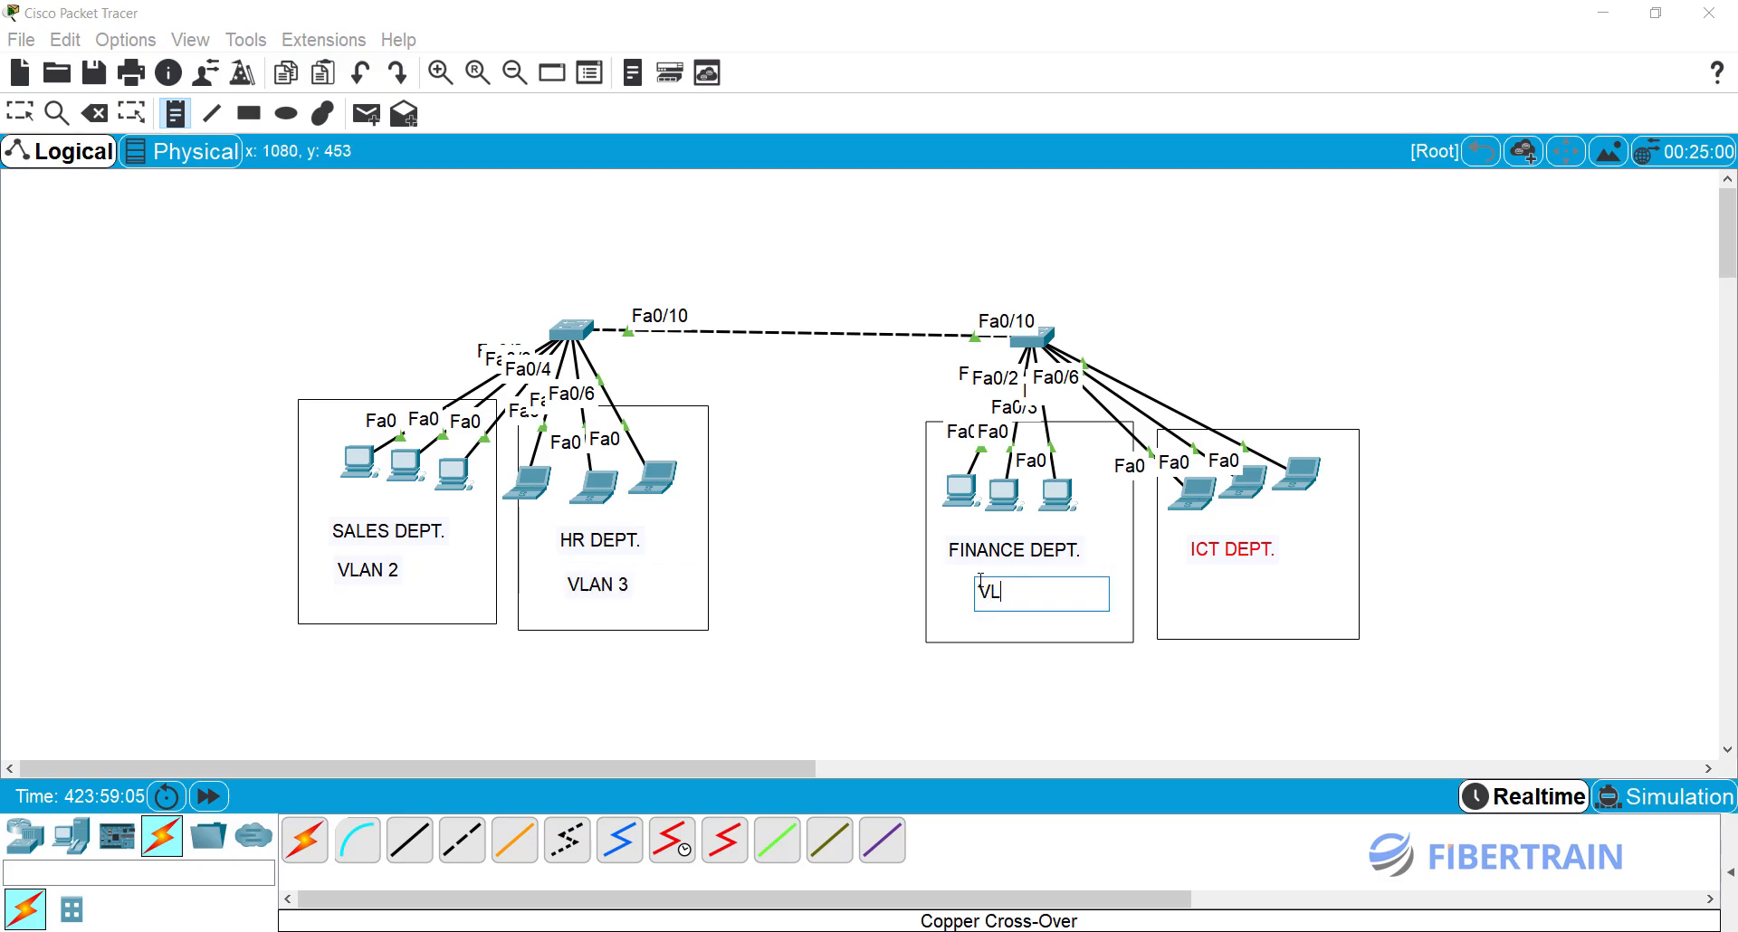
{"action": "type", "text": "AN"}
{"action": "type", "text": "4"}
{"action": "left_click", "coordinate": [1192, 589]}
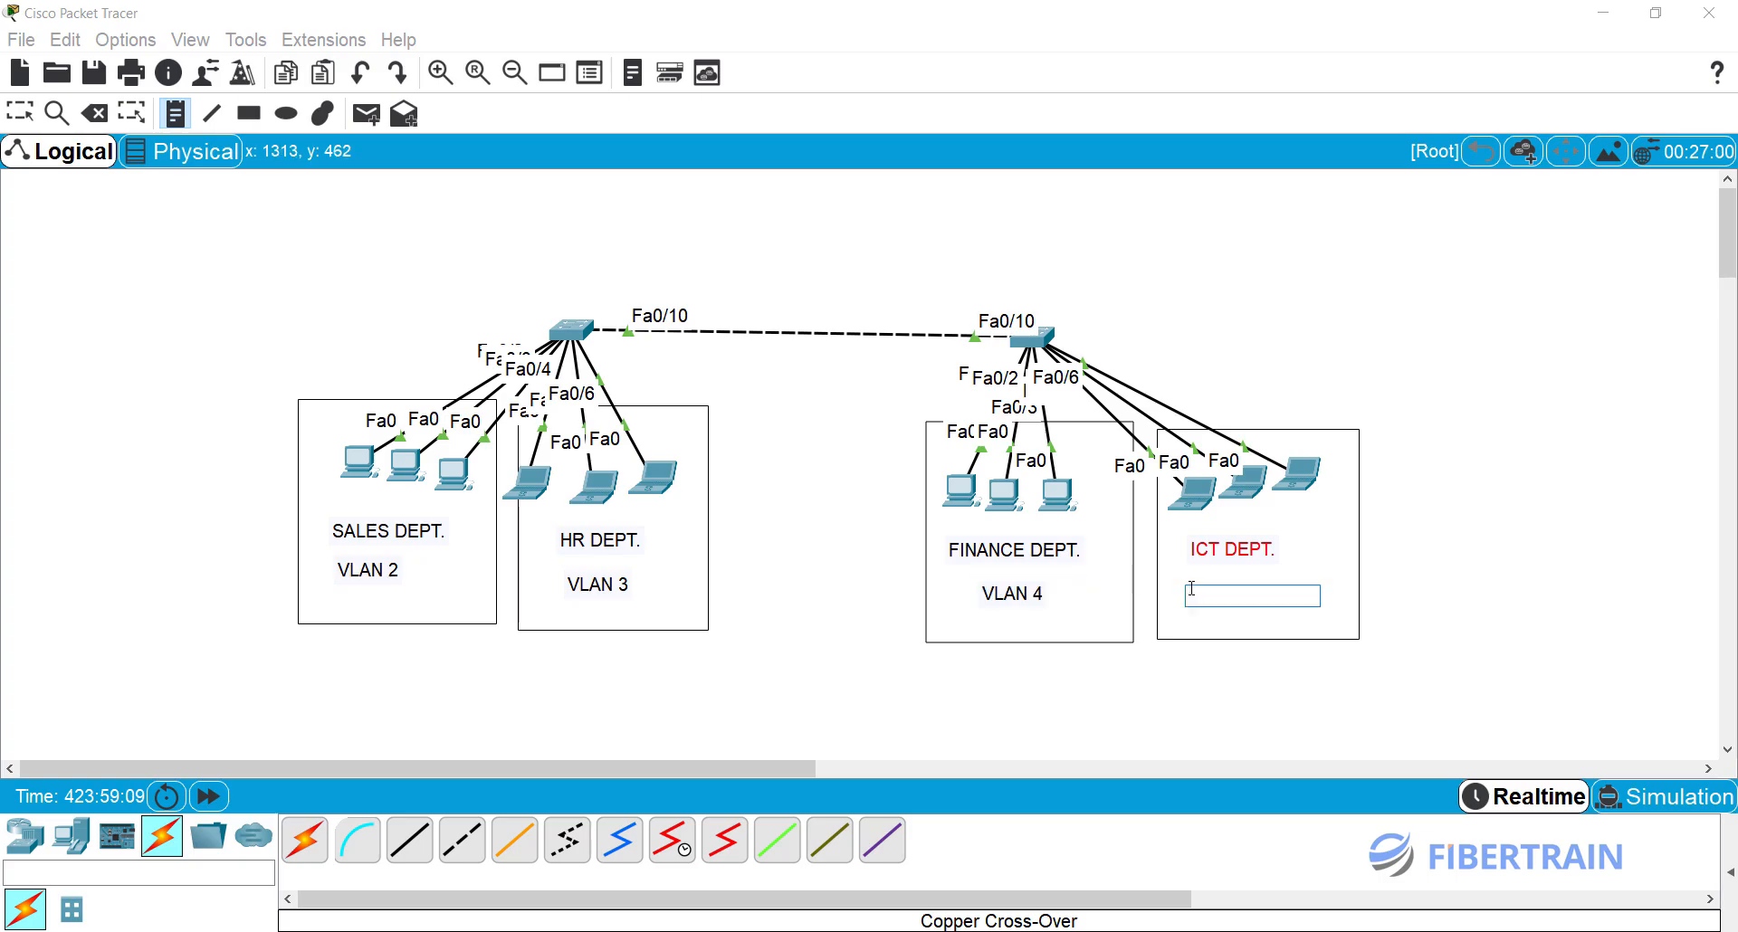
{"action": "type", "text": "VLA"}
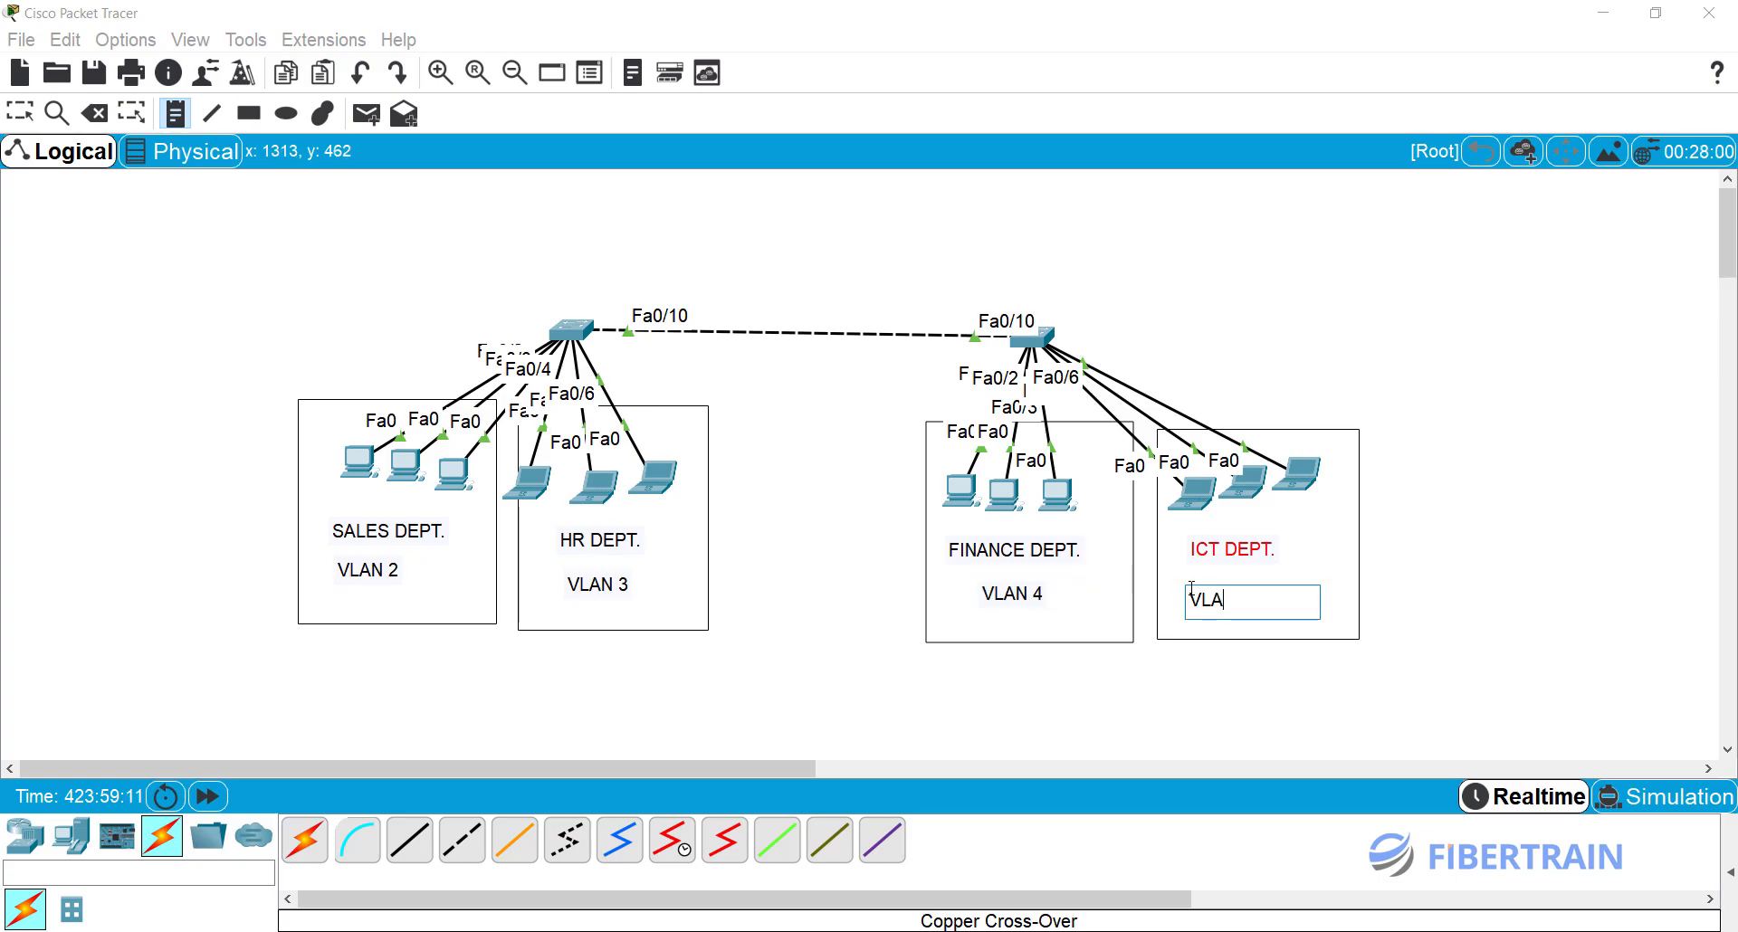
{"action": "type", "text": "N 5"}
Step: Move the four VLAN notes up so each sits directly beneath its department label
{"action": "left_click", "coordinate": [22, 115]}
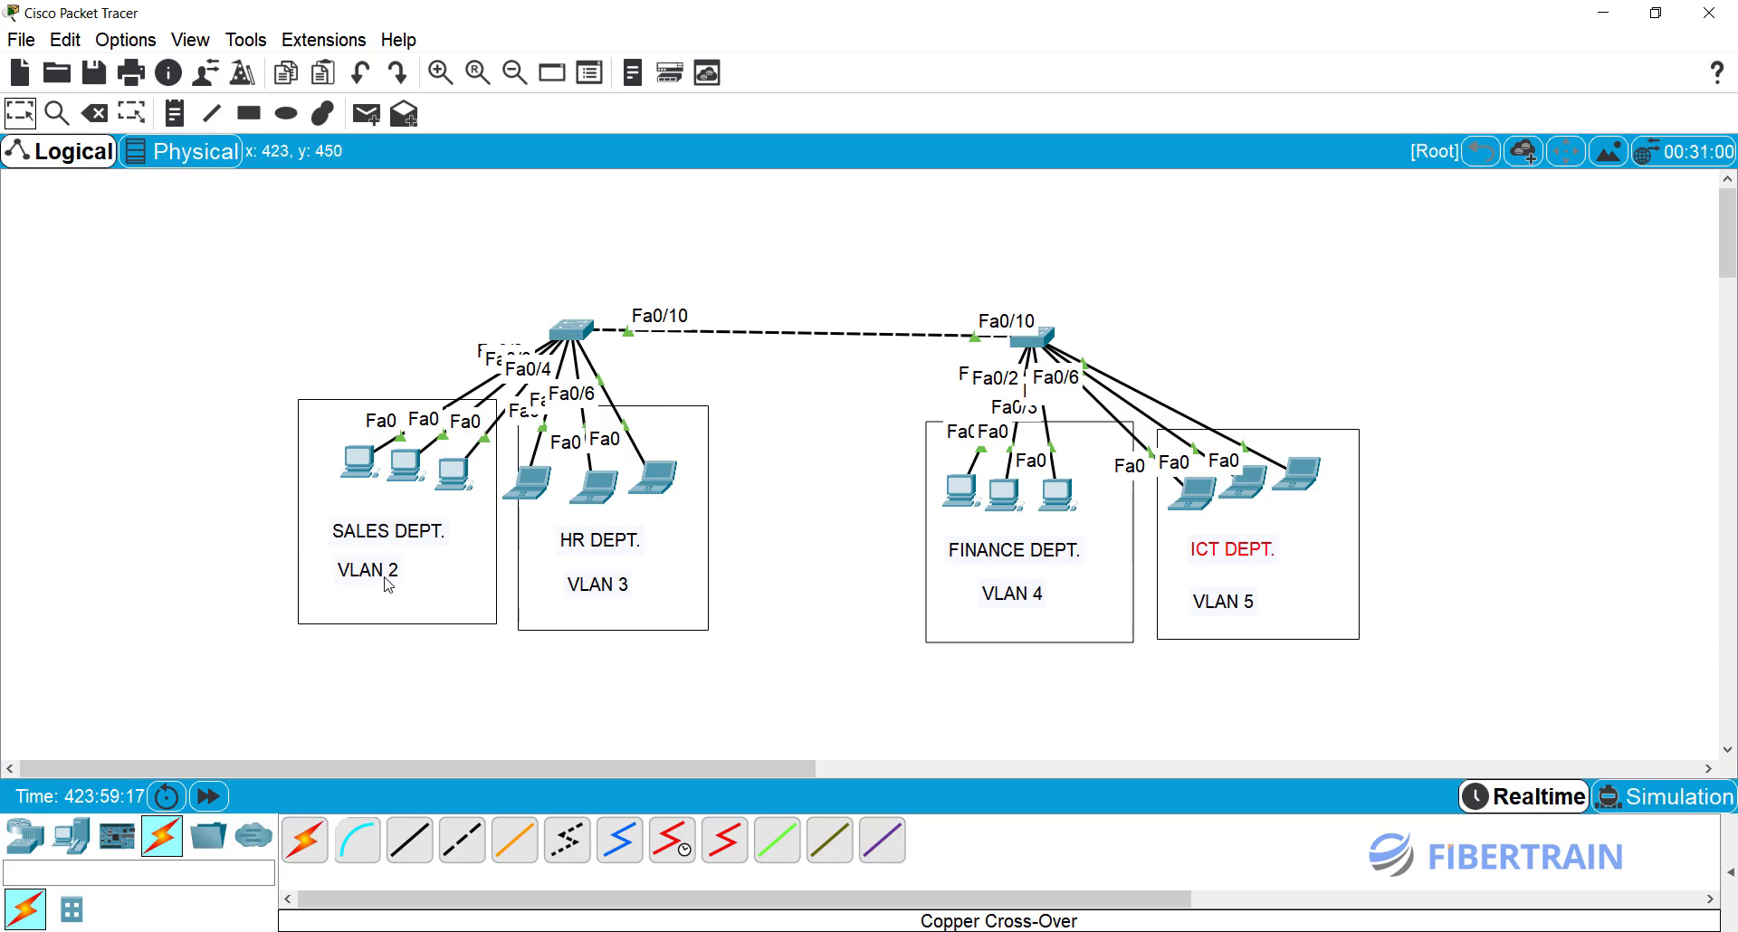
{"action": "left_click_drag", "start_coordinate": [387, 584], "coordinate": [397, 567]}
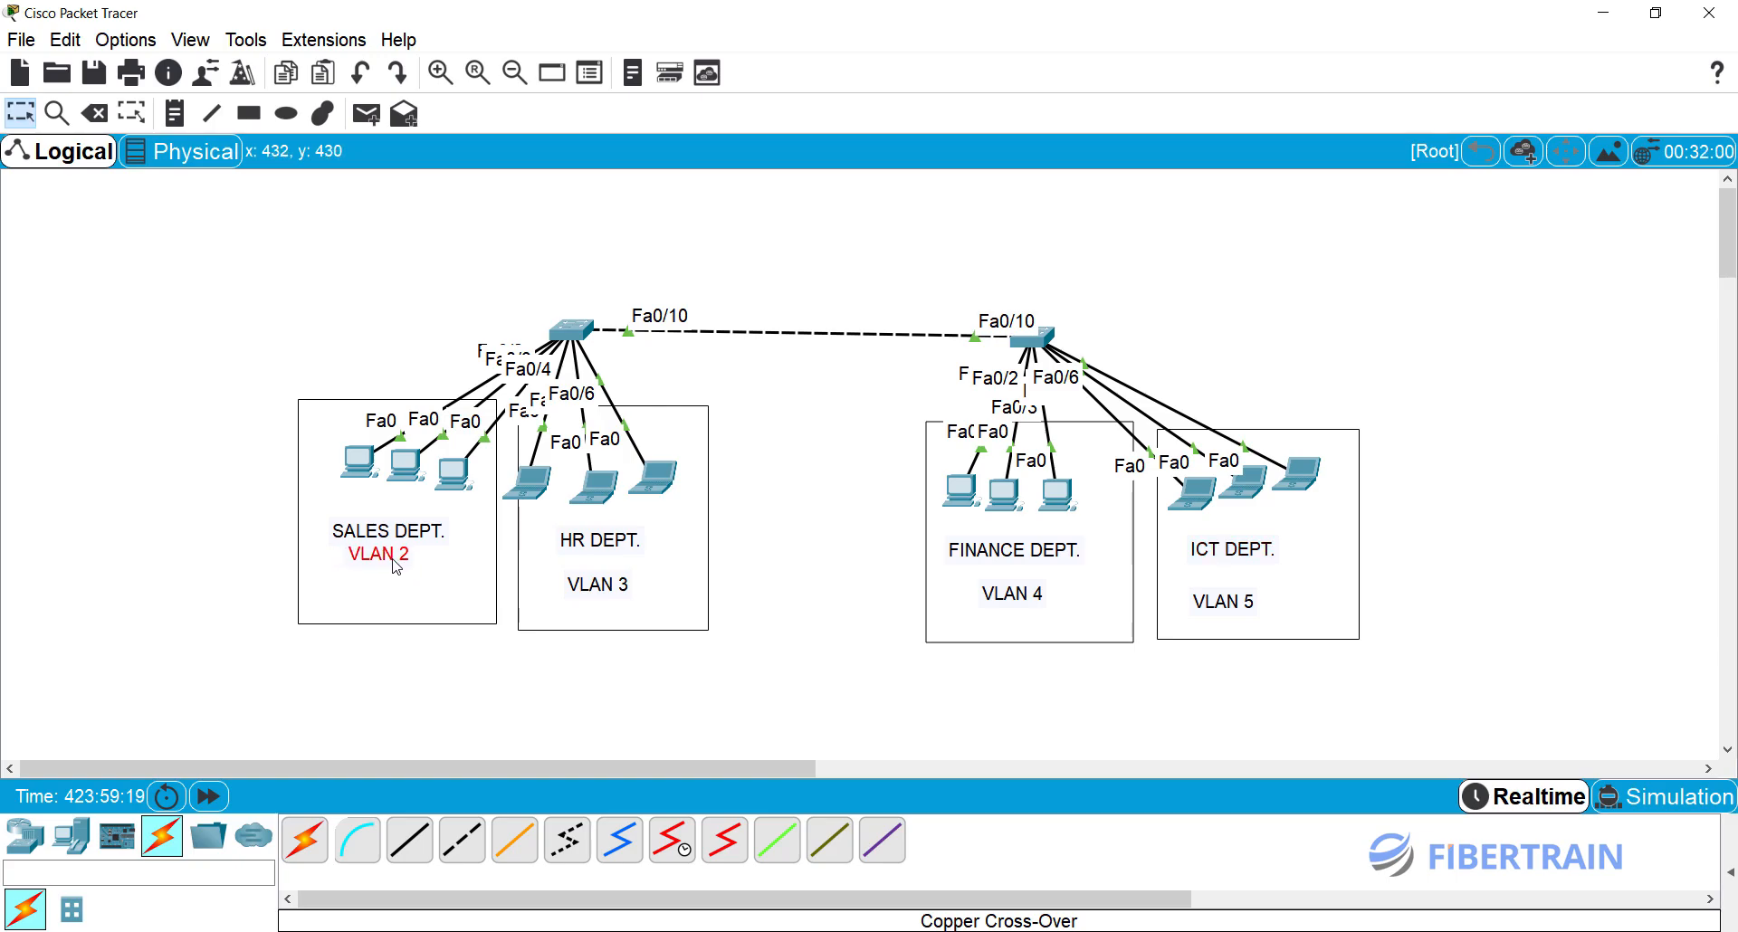
{"action": "left_click_drag", "start_coordinate": [569, 588], "coordinate": [594, 572]}
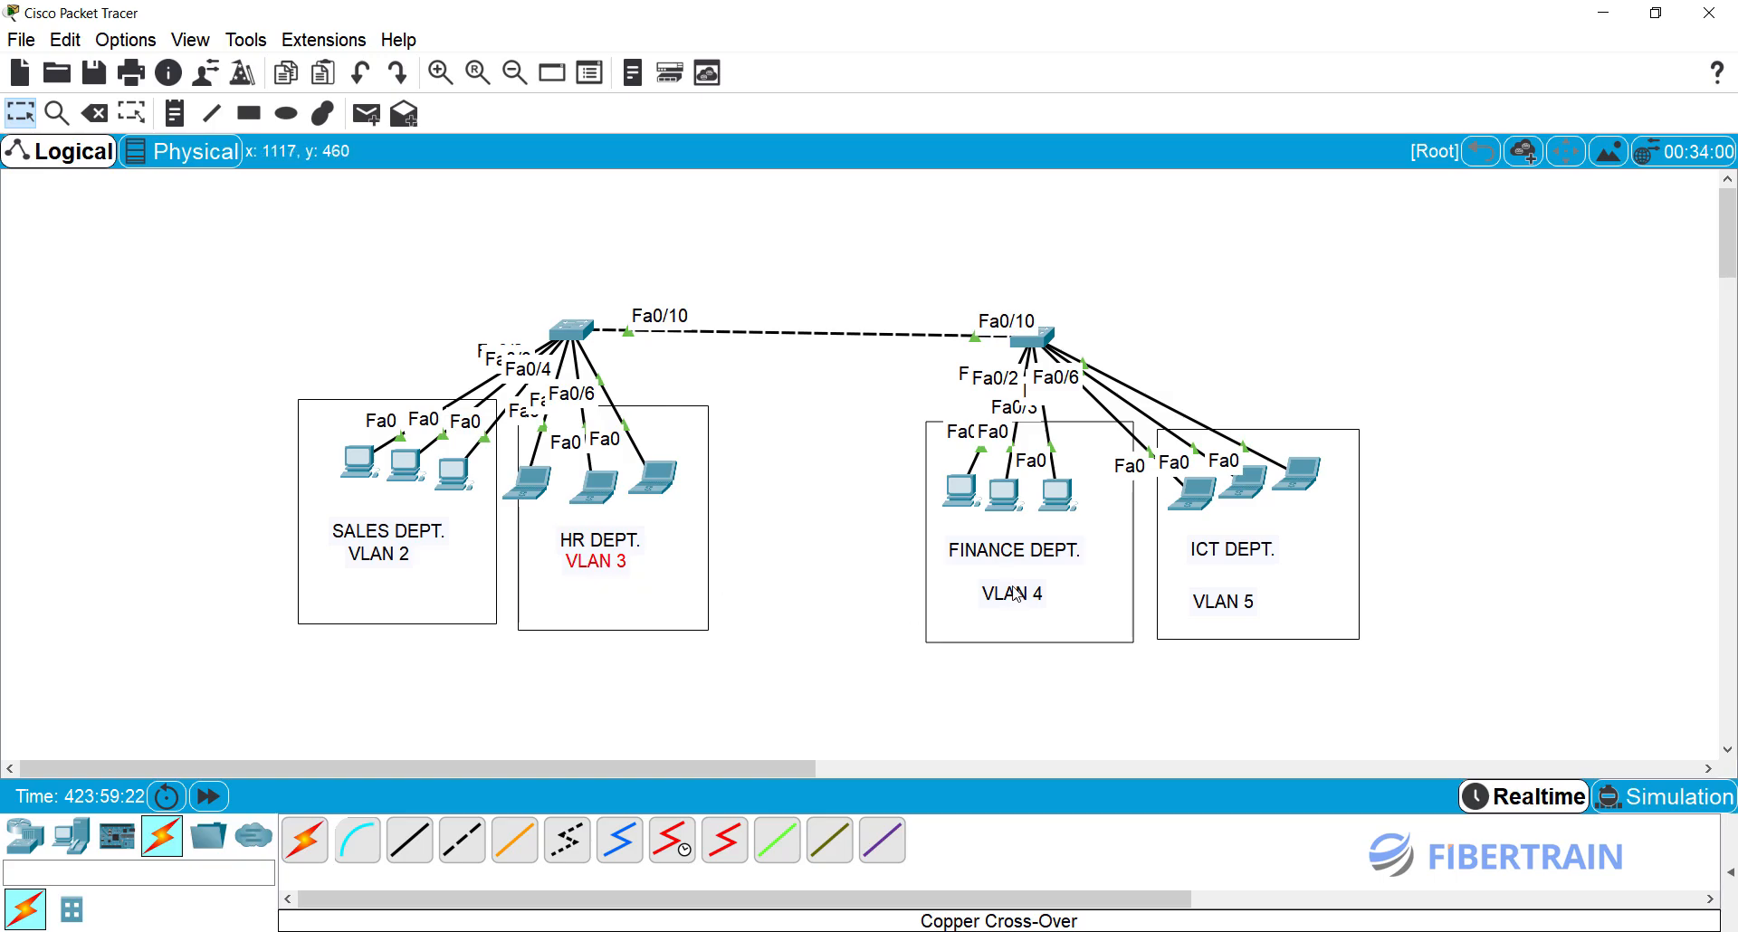
{"action": "left_click_drag", "start_coordinate": [1018, 601], "coordinate": [1013, 581]}
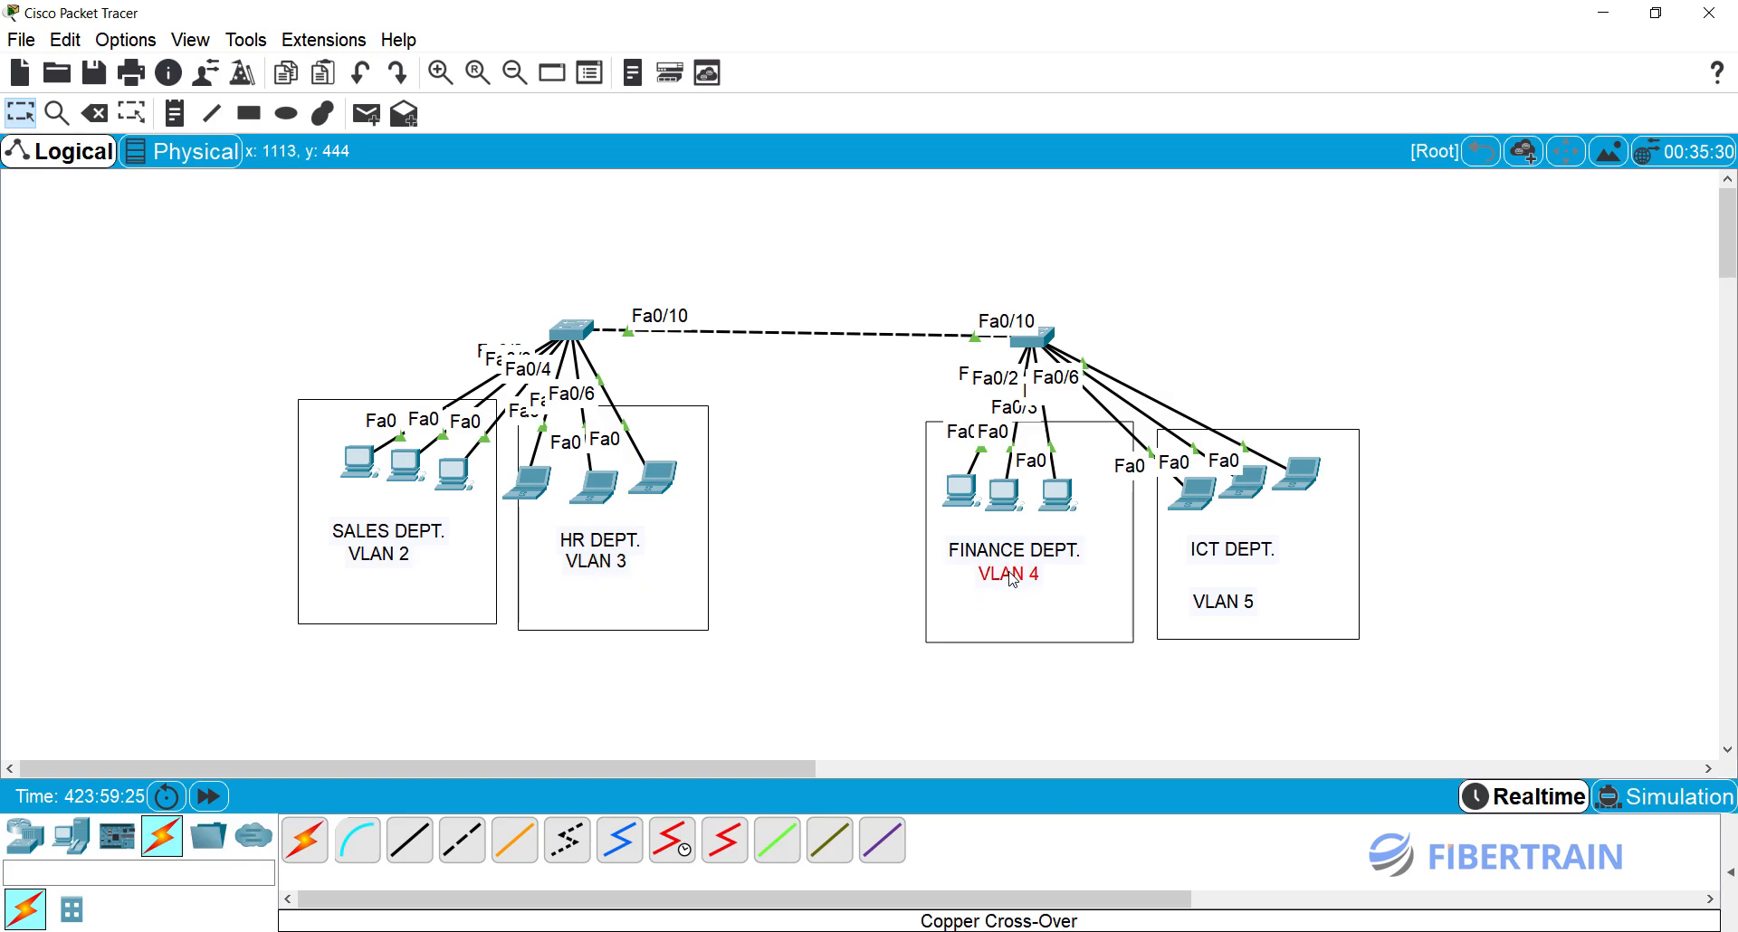
{"action": "left_click", "coordinate": [1228, 603]}
{"action": "left_click_drag", "start_coordinate": [1228, 603], "coordinate": [1239, 573]}
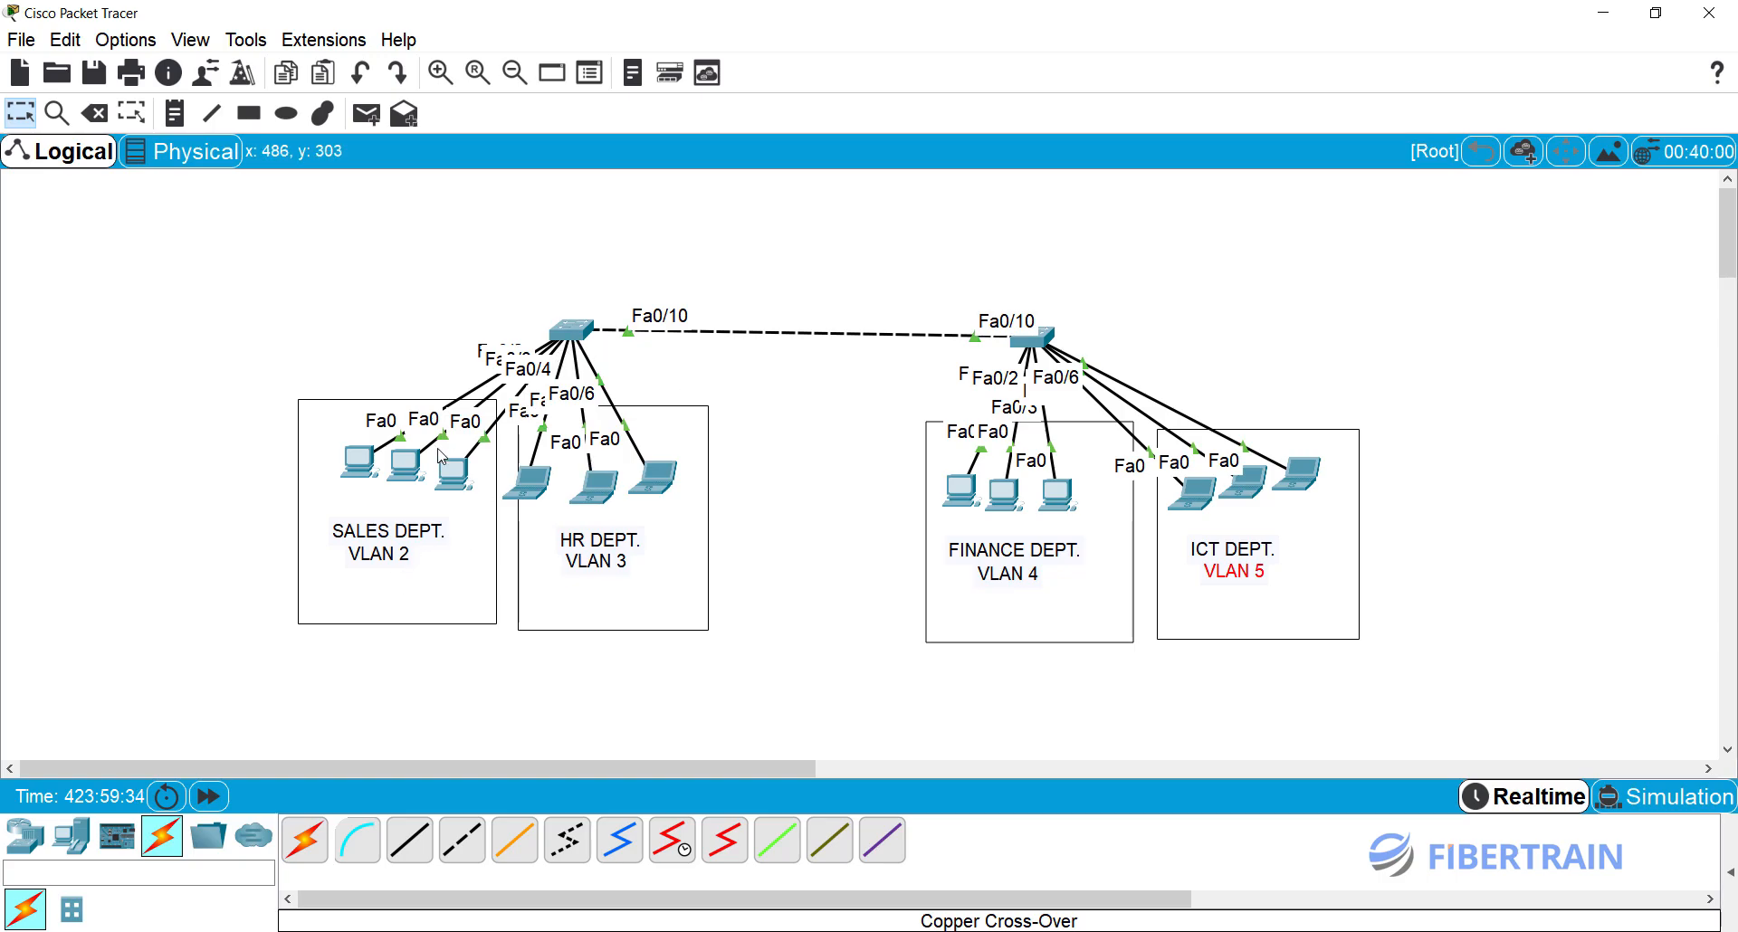
Step: Open the left switch's command line in a widened window and enter privileged mode with "enable"
{"action": "left_click", "coordinate": [570, 333]}
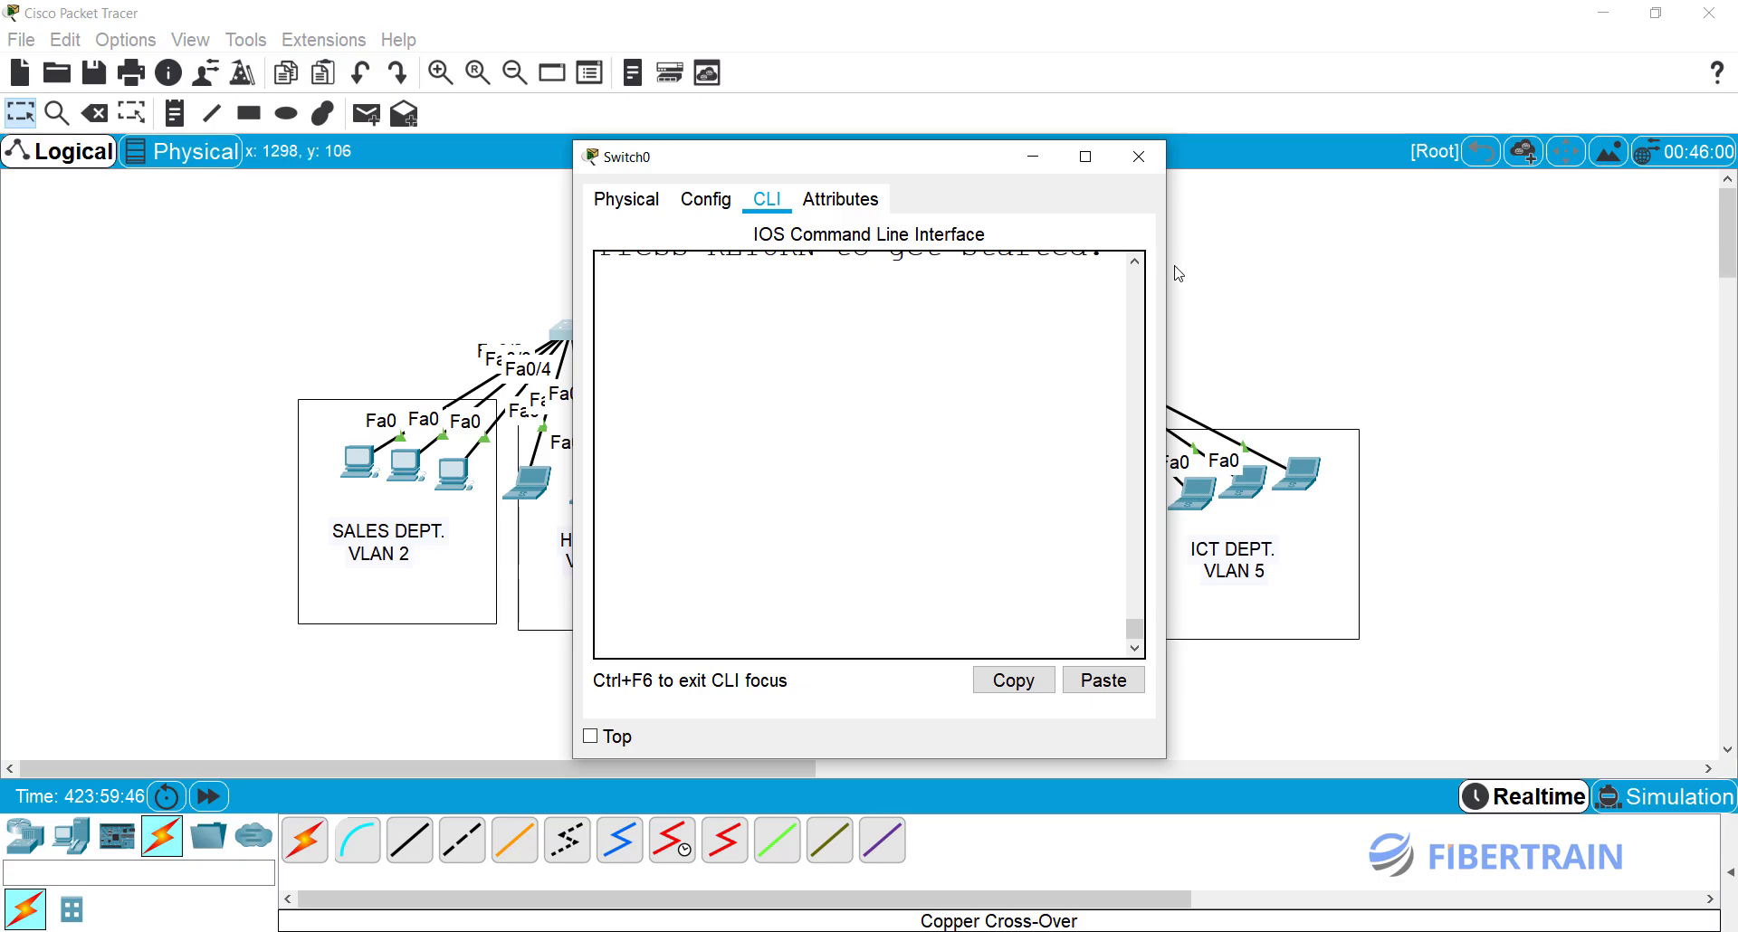
{"action": "left_click_drag", "start_coordinate": [1169, 274], "coordinate": [1607, 288]}
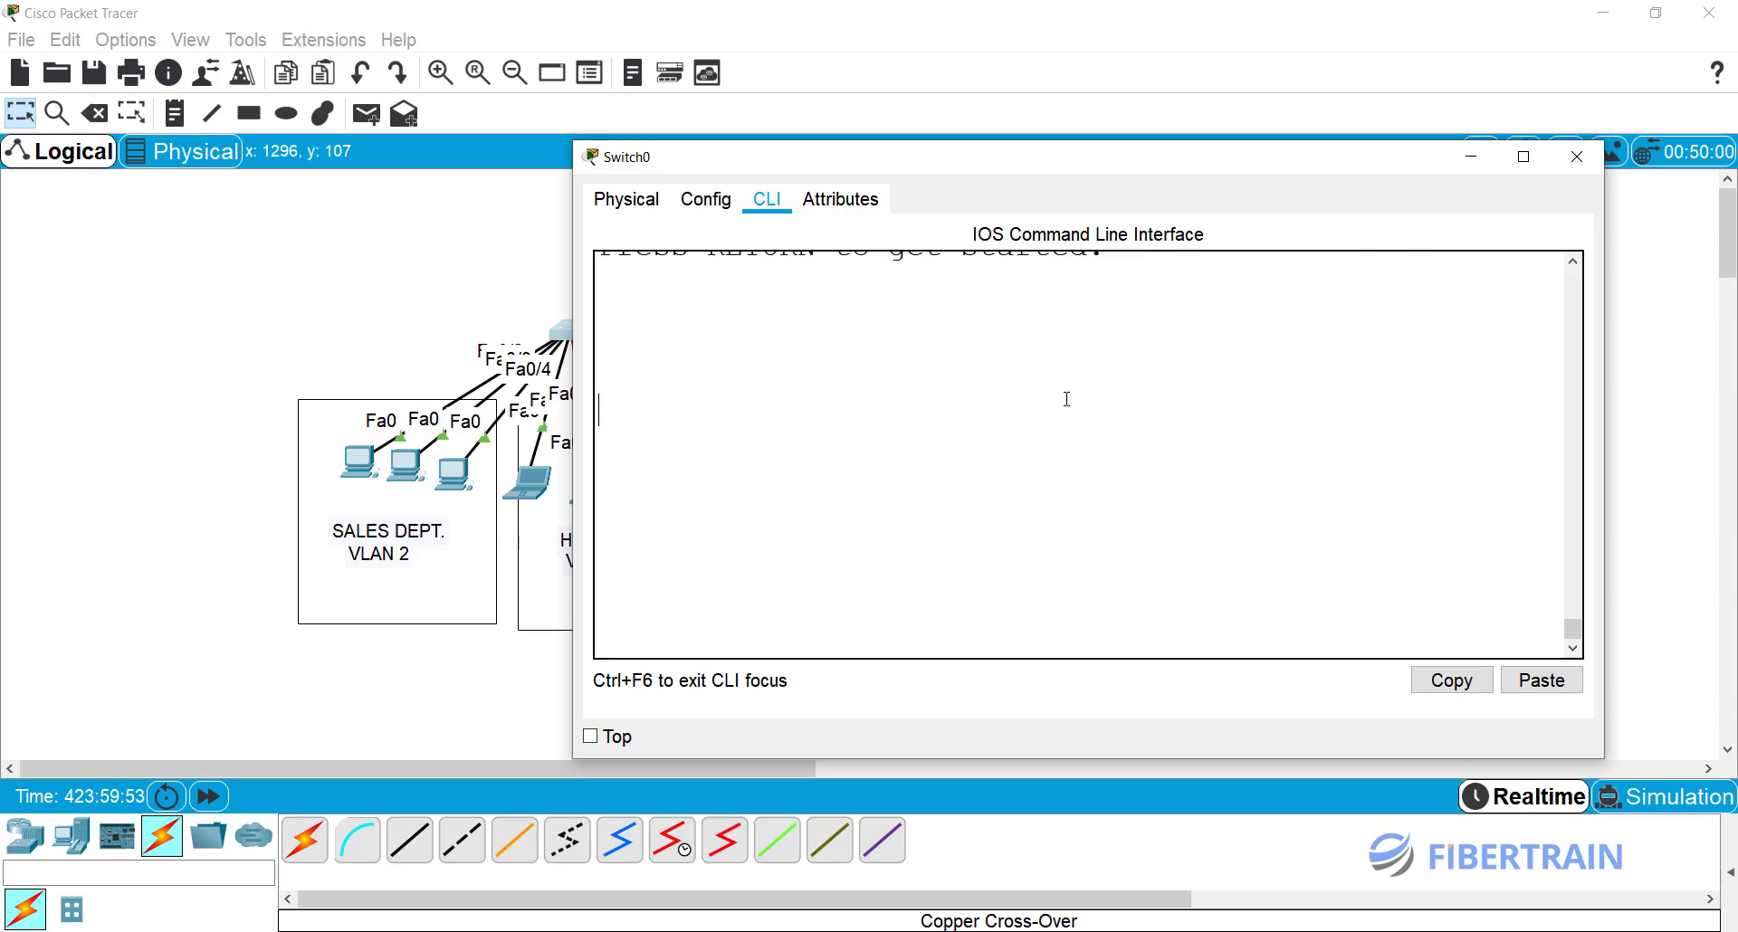
{"action": "key", "text": "Return"}
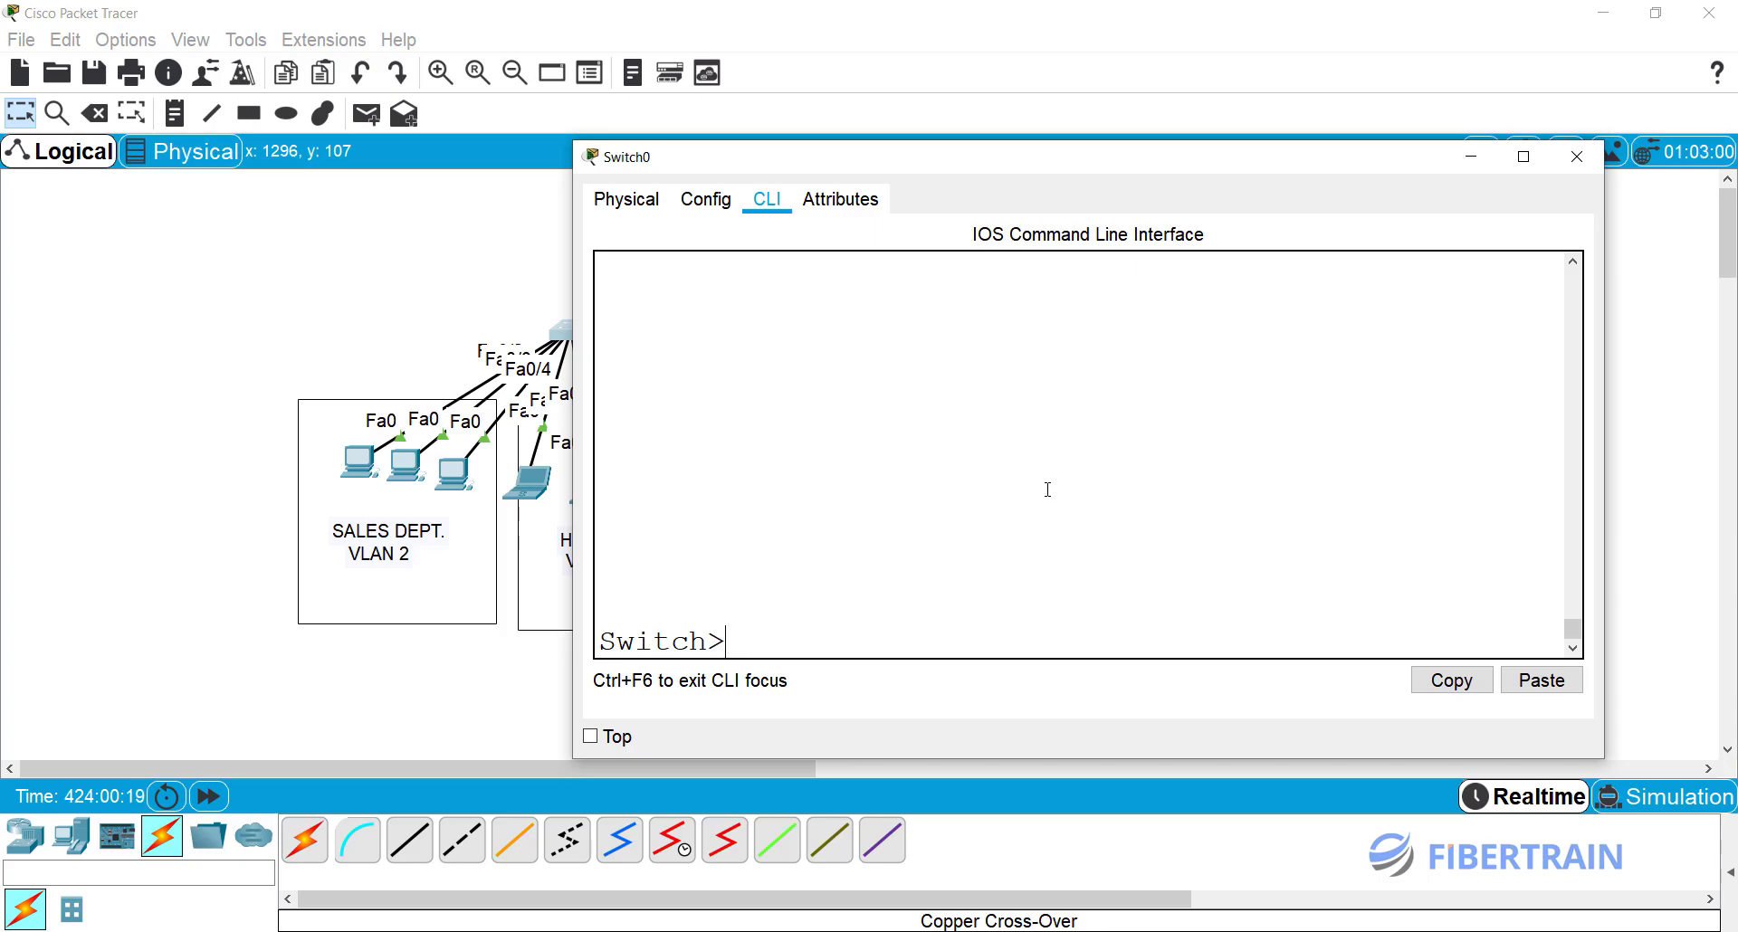
{"action": "type", "text": "enable"}
{"action": "key", "text": "Return"}
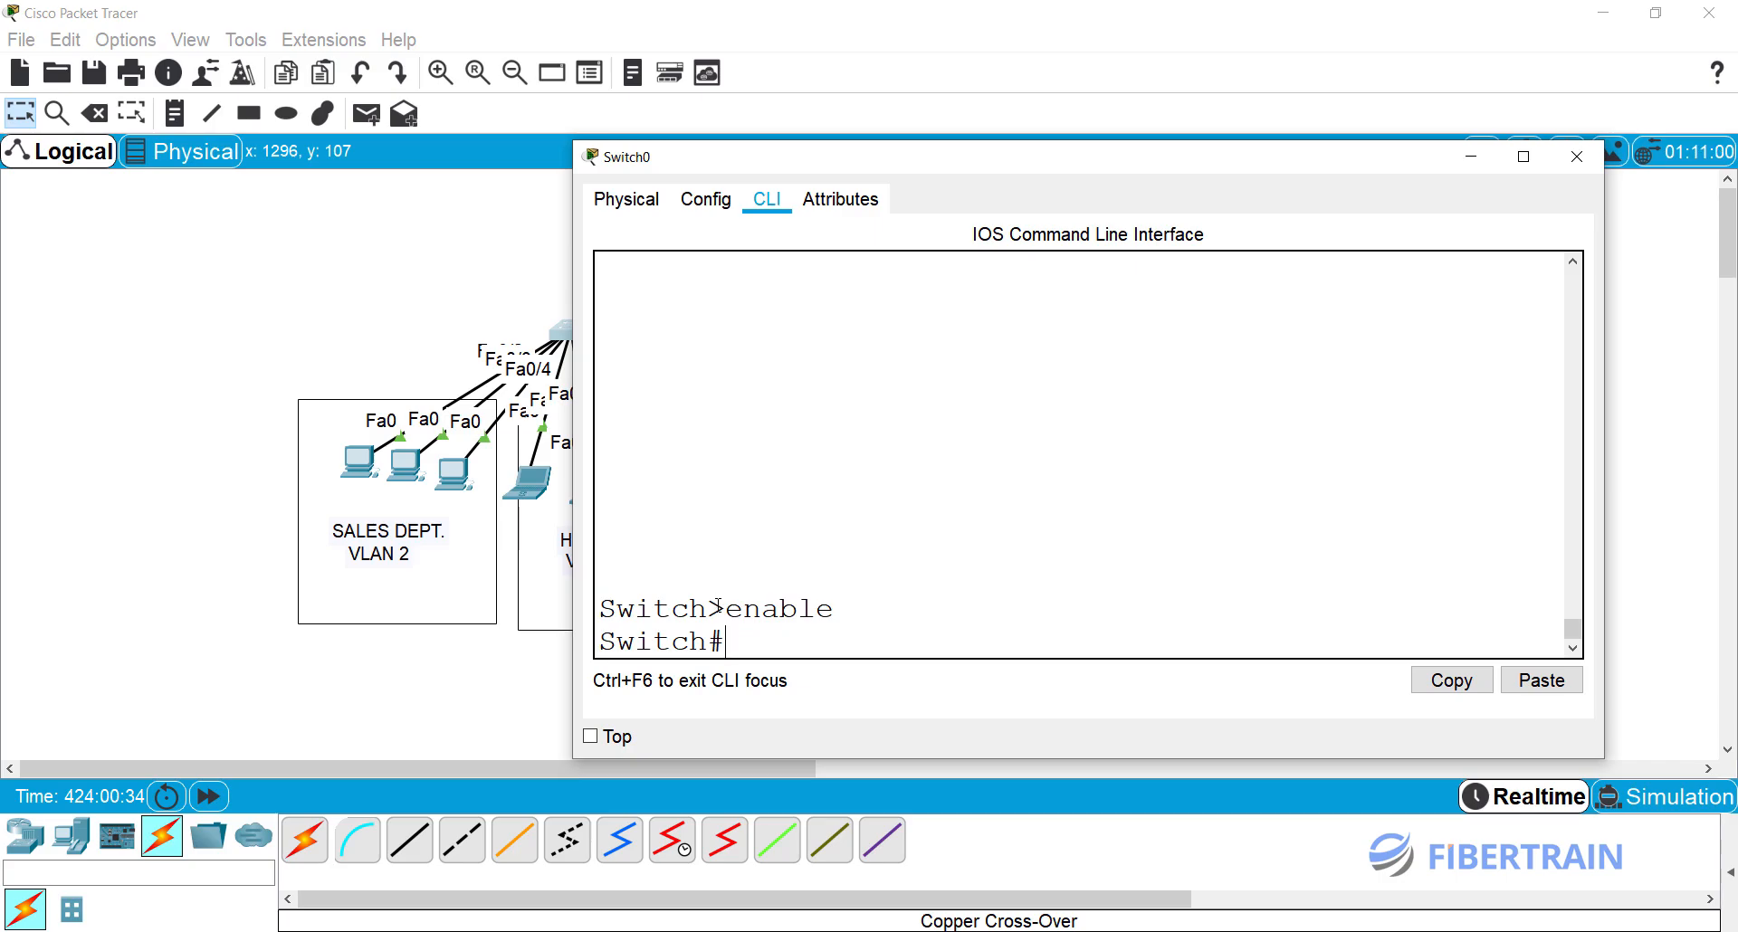
Step: Enter global configuration mode on the switch with the short command "config t"
{"action": "left_click_drag", "start_coordinate": [732, 609], "coordinate": [707, 643]}
{"action": "left_click", "coordinate": [734, 644]}
{"action": "type", "text": "con"}
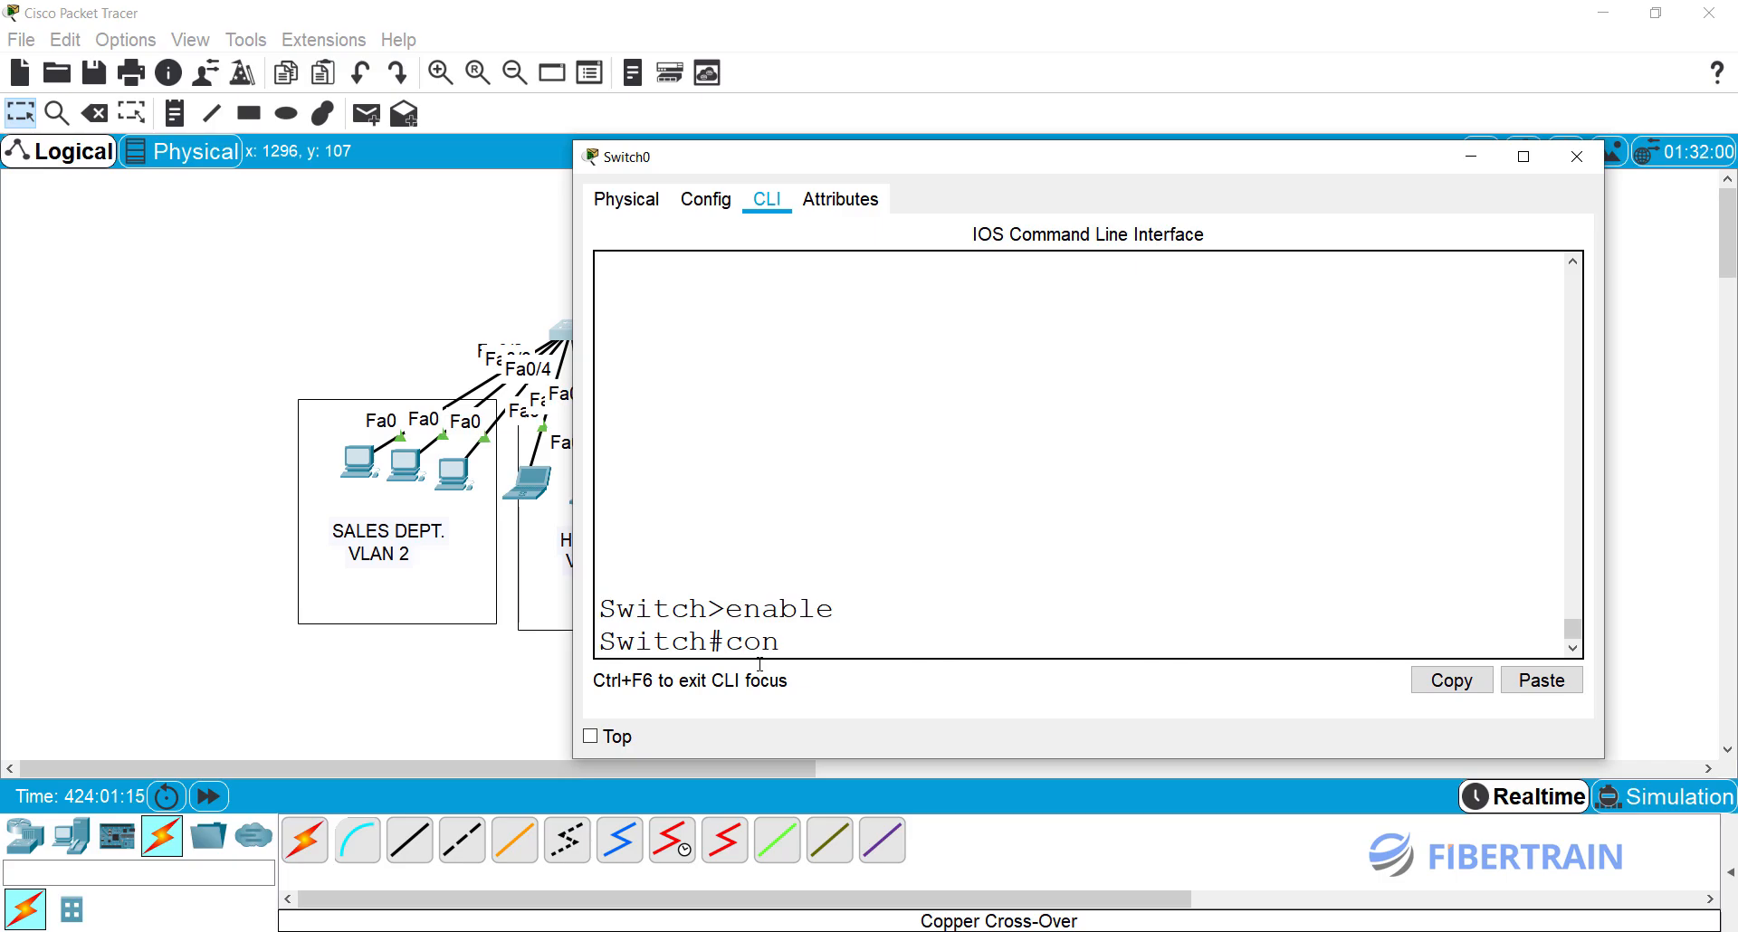
{"action": "type", "text": "figure t"}
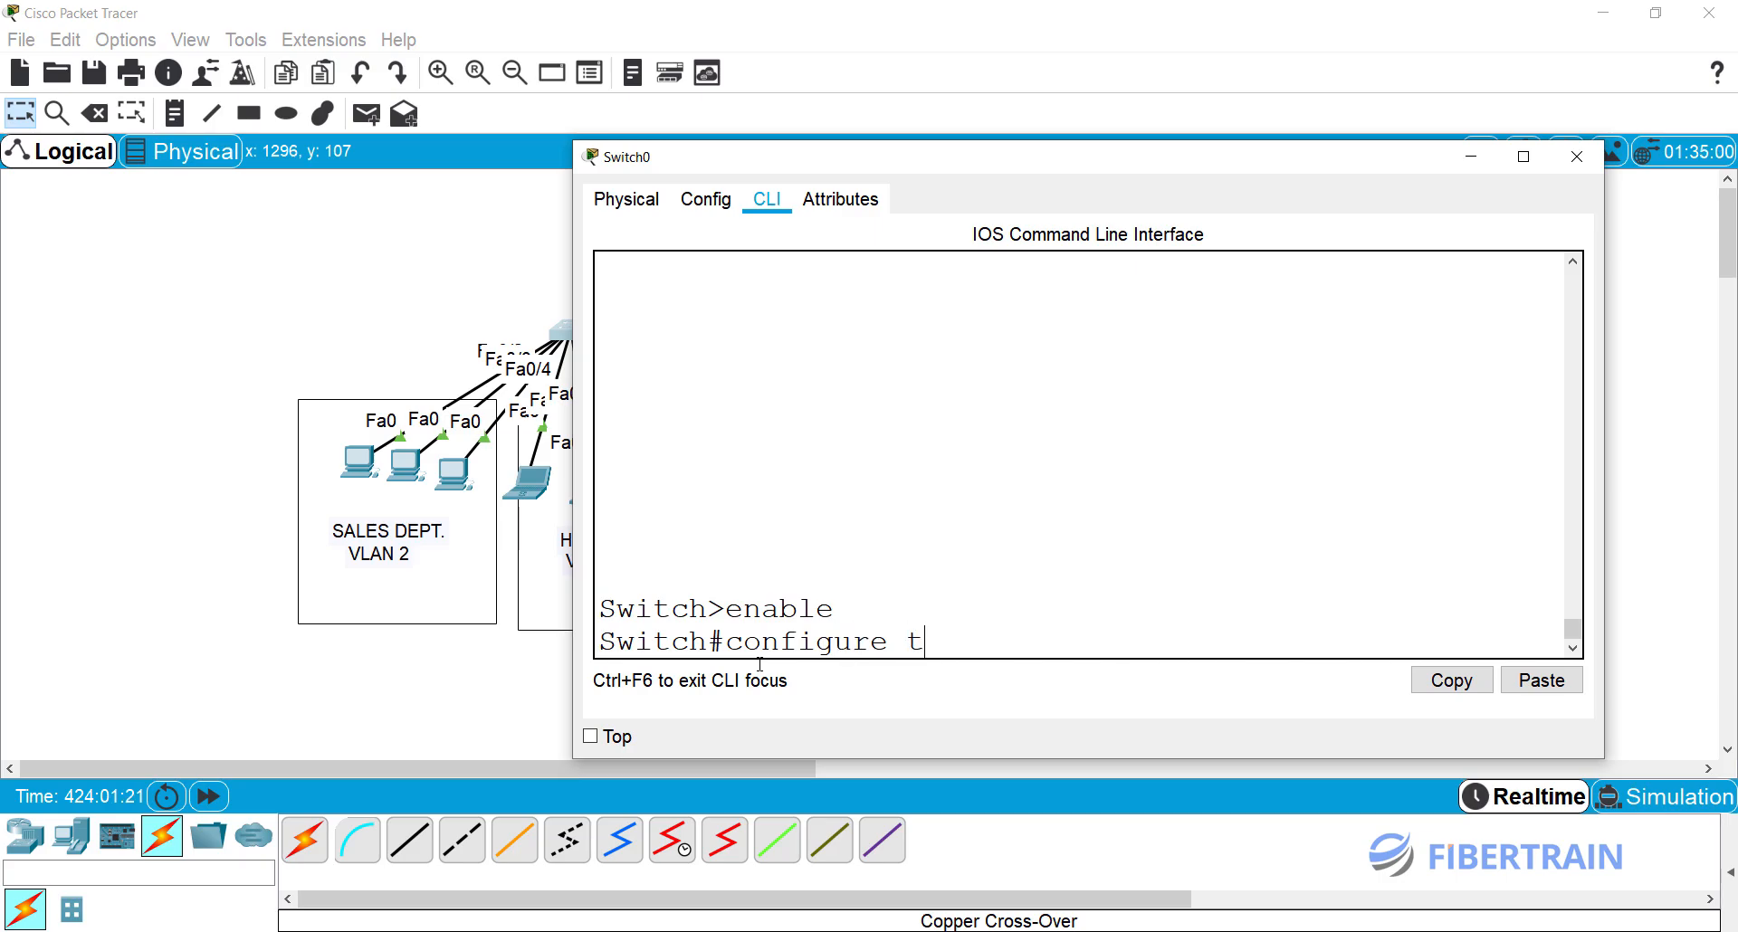
{"action": "type", "text": "erminal"}
{"action": "key", "text": "BackSpace"}
{"action": "key", "text": "BackSpace"}
{"action": "key", "text": "BackSpace"}
{"action": "key", "text": "BackSpace"}
{"action": "key", "text": "BackSpace"}
{"action": "key", "text": "BackSpace"}
{"action": "key", "text": "BackSpace"}
{"action": "key", "text": "Left"}
{"action": "key", "text": "Left"}
{"action": "key", "text": "Left"}
{"action": "key", "text": "Right"}
{"action": "key", "text": "BackSpace"}
{"action": "key", "text": "BackSpace"}
{"action": "key", "text": "BackSpace"}
{"action": "key", "text": "BackSpace"}
{"action": "type", "text": "g"}
{"action": "key", "text": "Return"}
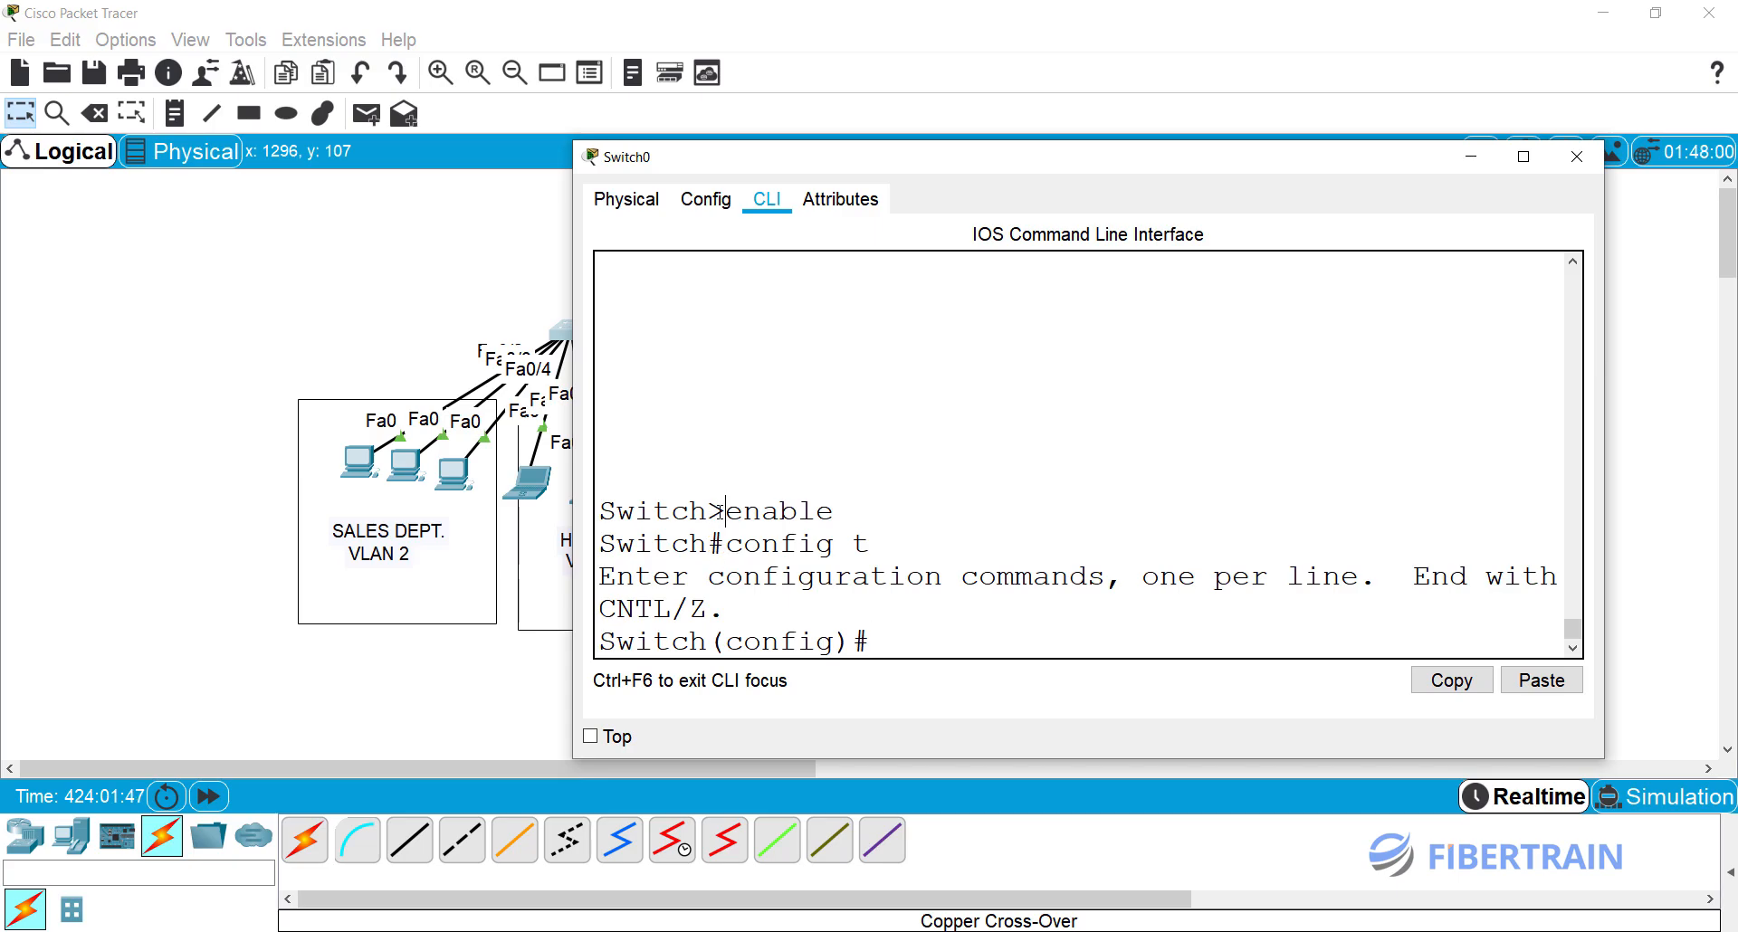
{"action": "left_click_drag", "start_coordinate": [725, 513], "coordinate": [710, 513]}
{"action": "left_click_drag", "start_coordinate": [725, 544], "coordinate": [710, 544]}
{"action": "left_click_drag", "start_coordinate": [726, 512], "coordinate": [840, 512]}
{"action": "left_click_drag", "start_coordinate": [727, 549], "coordinate": [881, 549]}
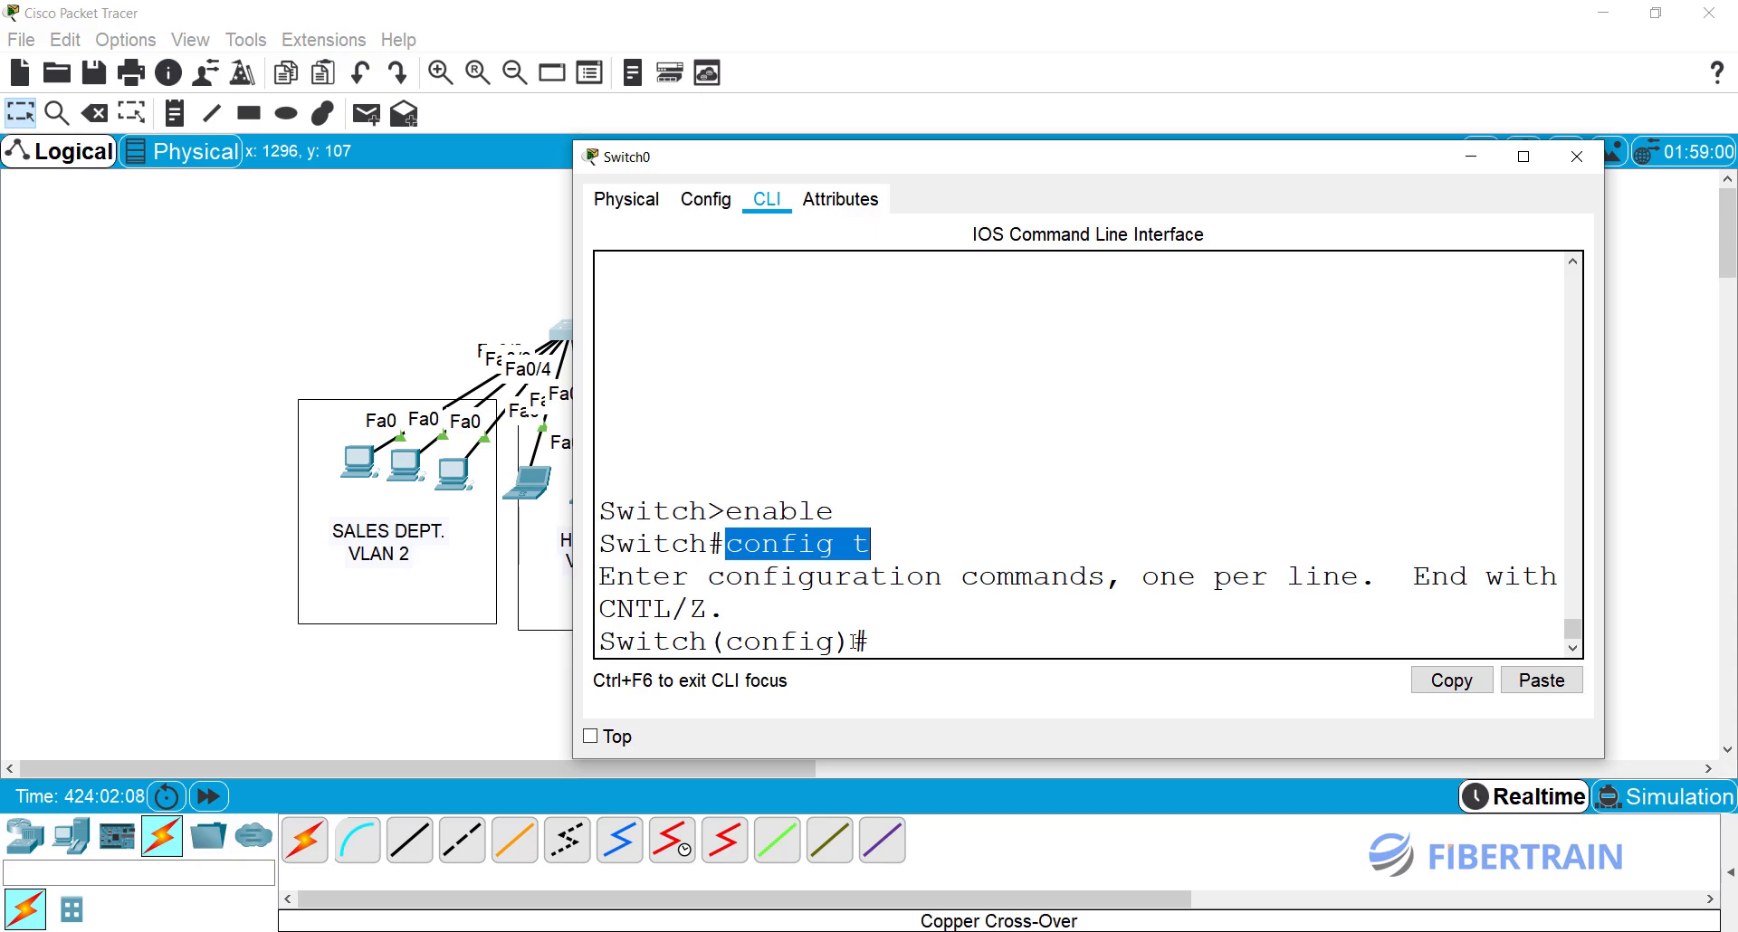
{"action": "left_click_drag", "start_coordinate": [851, 642], "coordinate": [708, 643]}
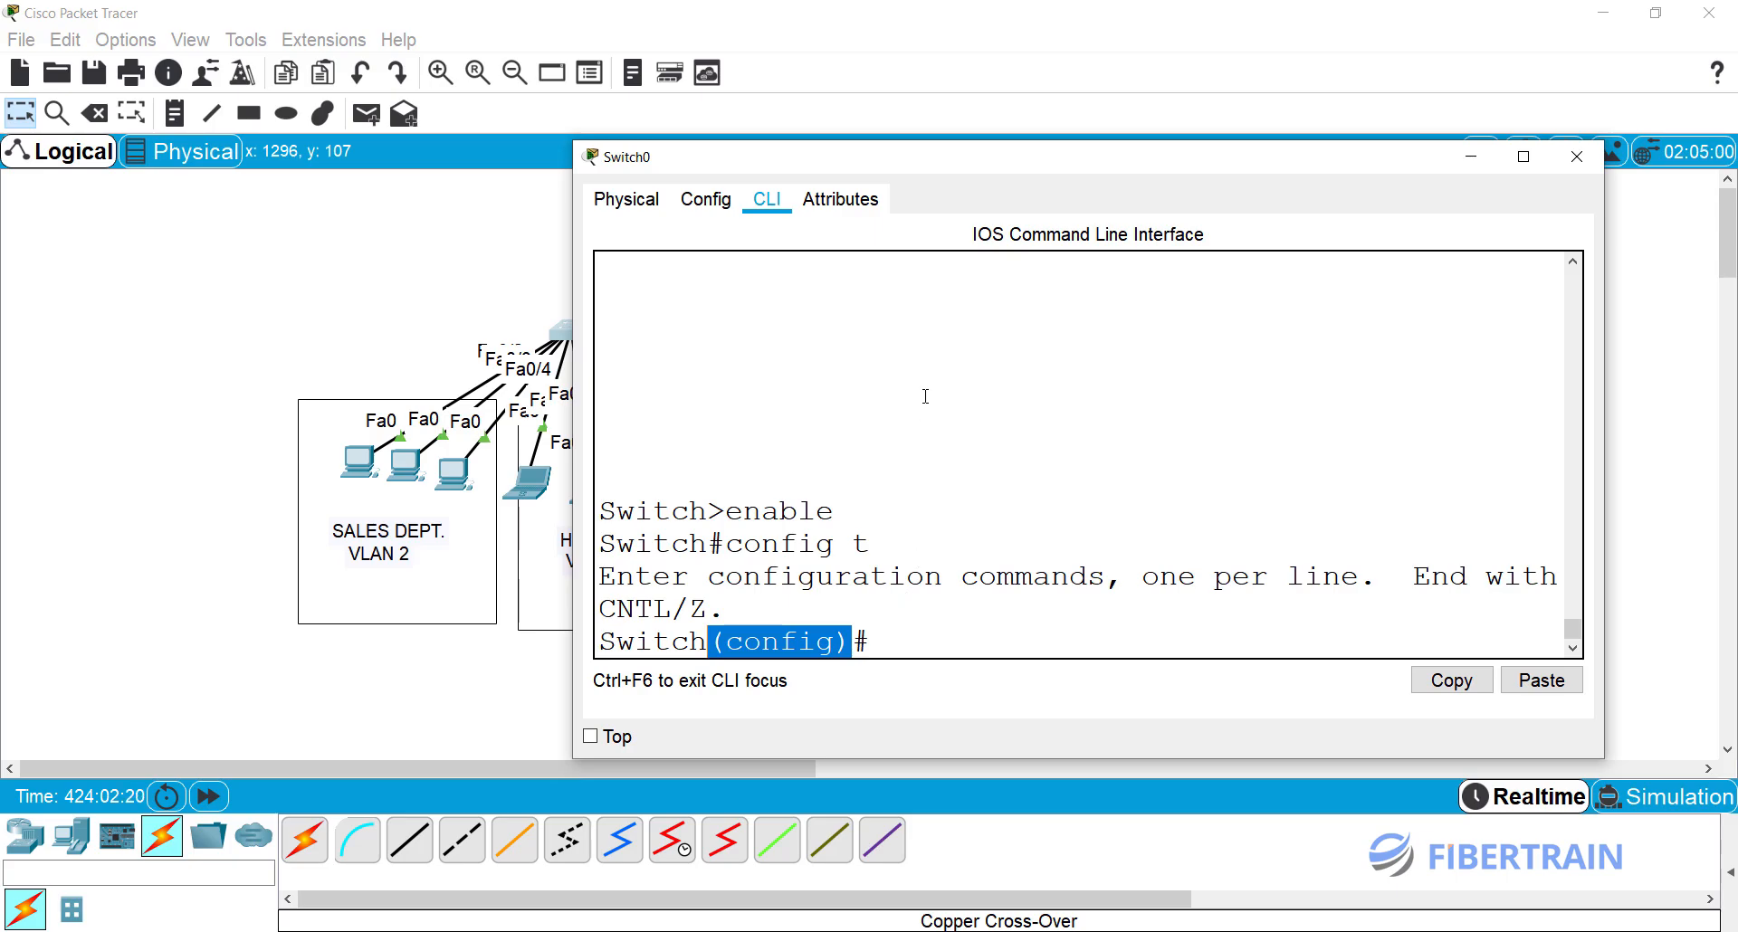
Step: Move the switch window clear of the Sales and HR areas and query the allowed VLAN IDs with "vlan ?"
{"action": "left_click_drag", "start_coordinate": [1238, 153], "coordinate": [1124, 126]}
{"action": "left_click", "coordinate": [1131, 606]}
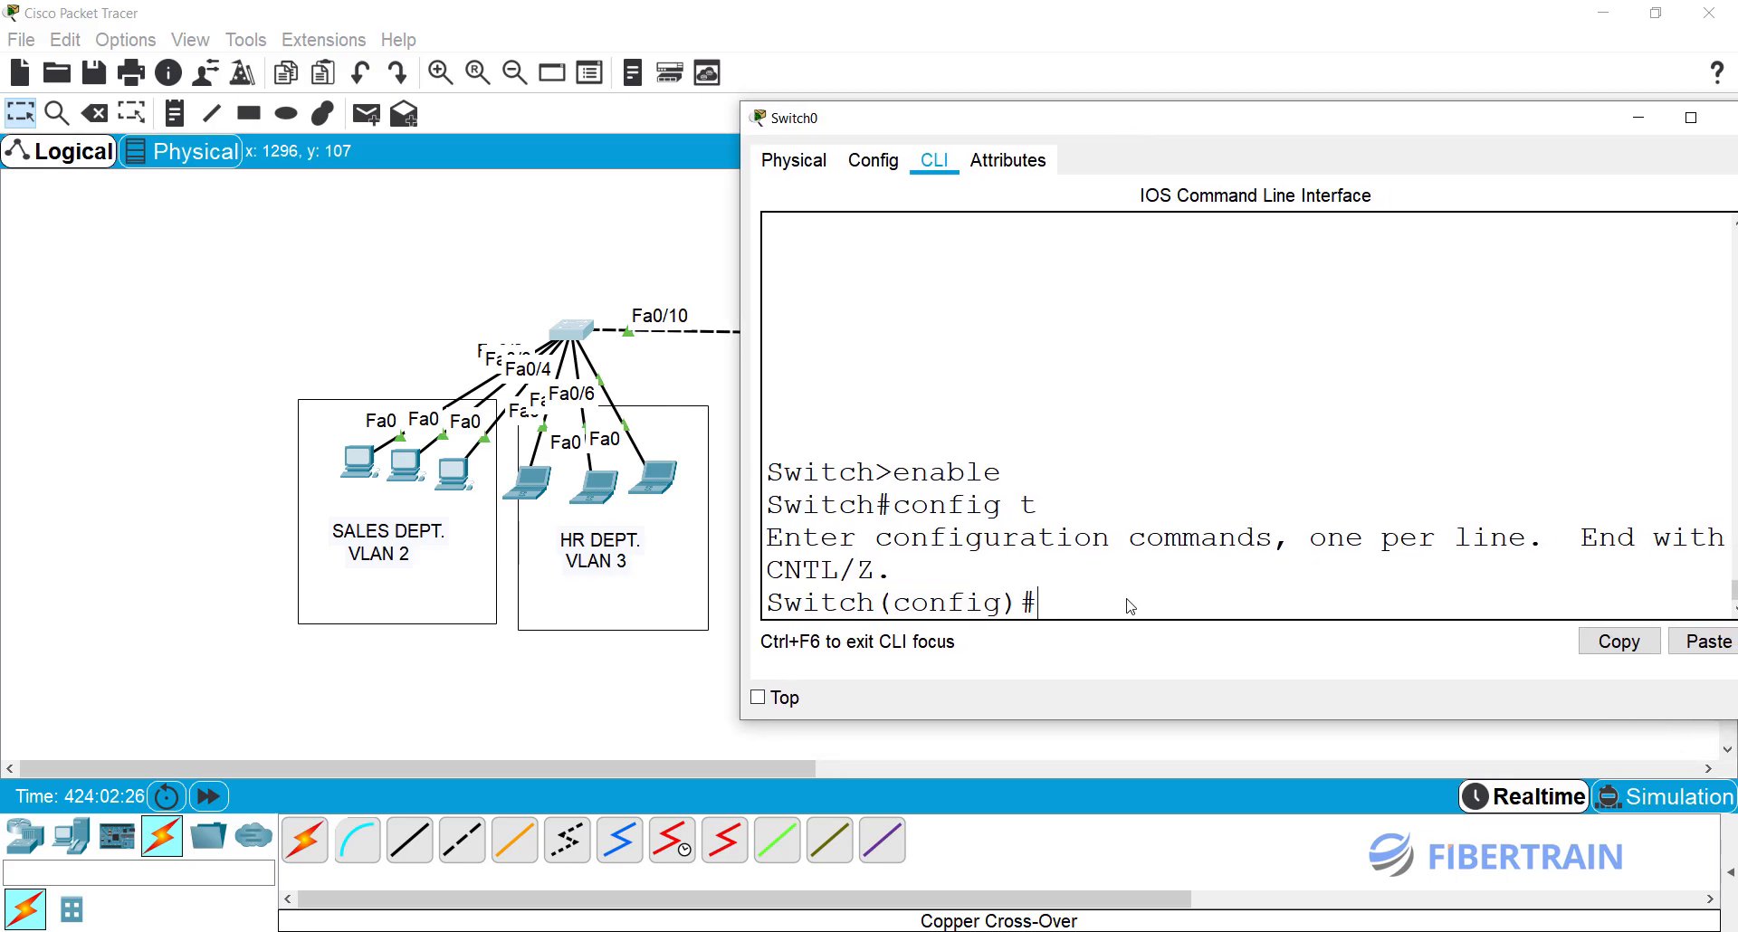
{"action": "type", "text": "vlan"}
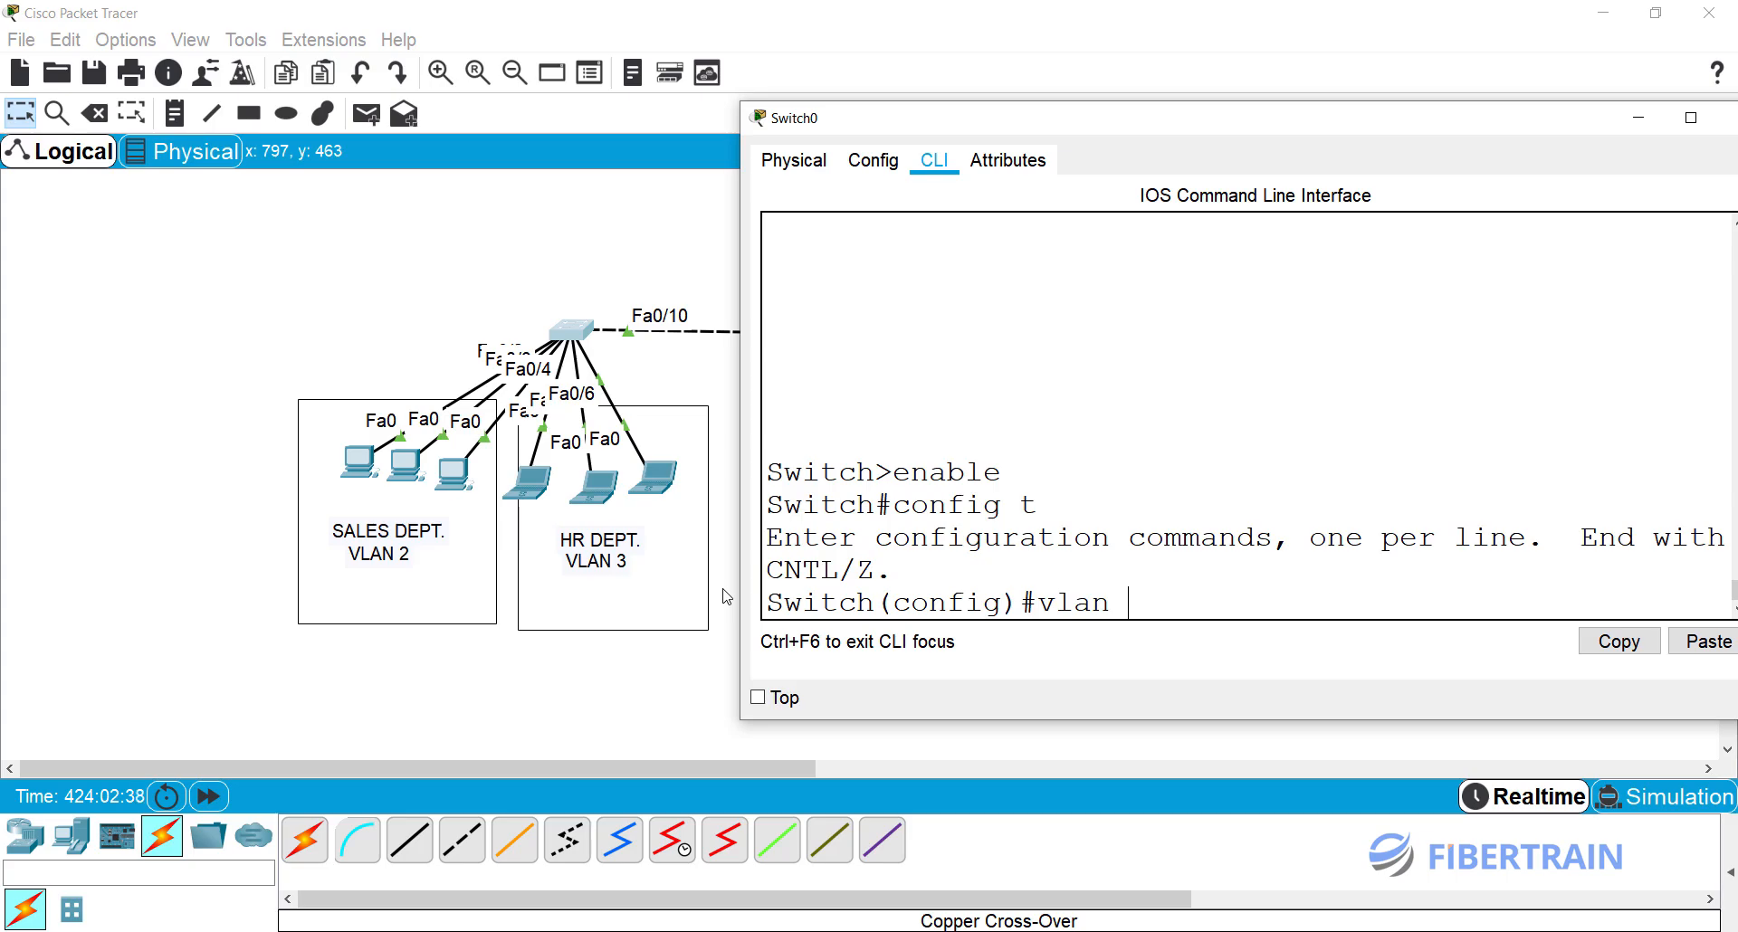
{"action": "type", "text": "?"}
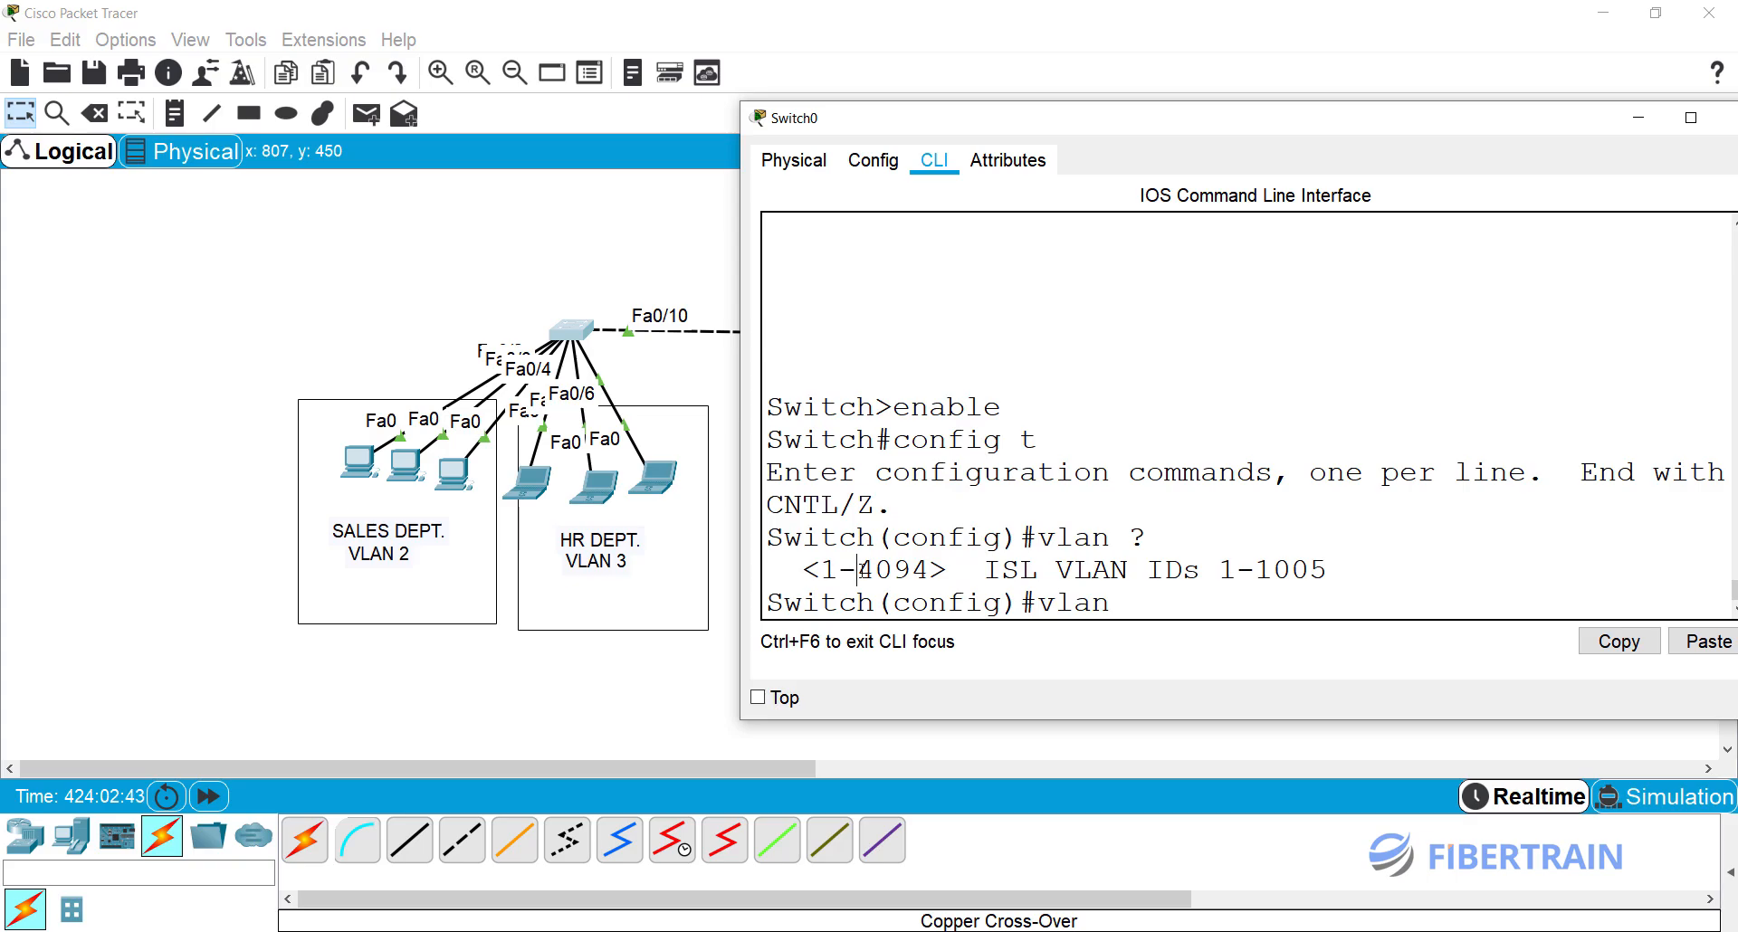
{"action": "left_click_drag", "start_coordinate": [856, 570], "coordinate": [938, 571]}
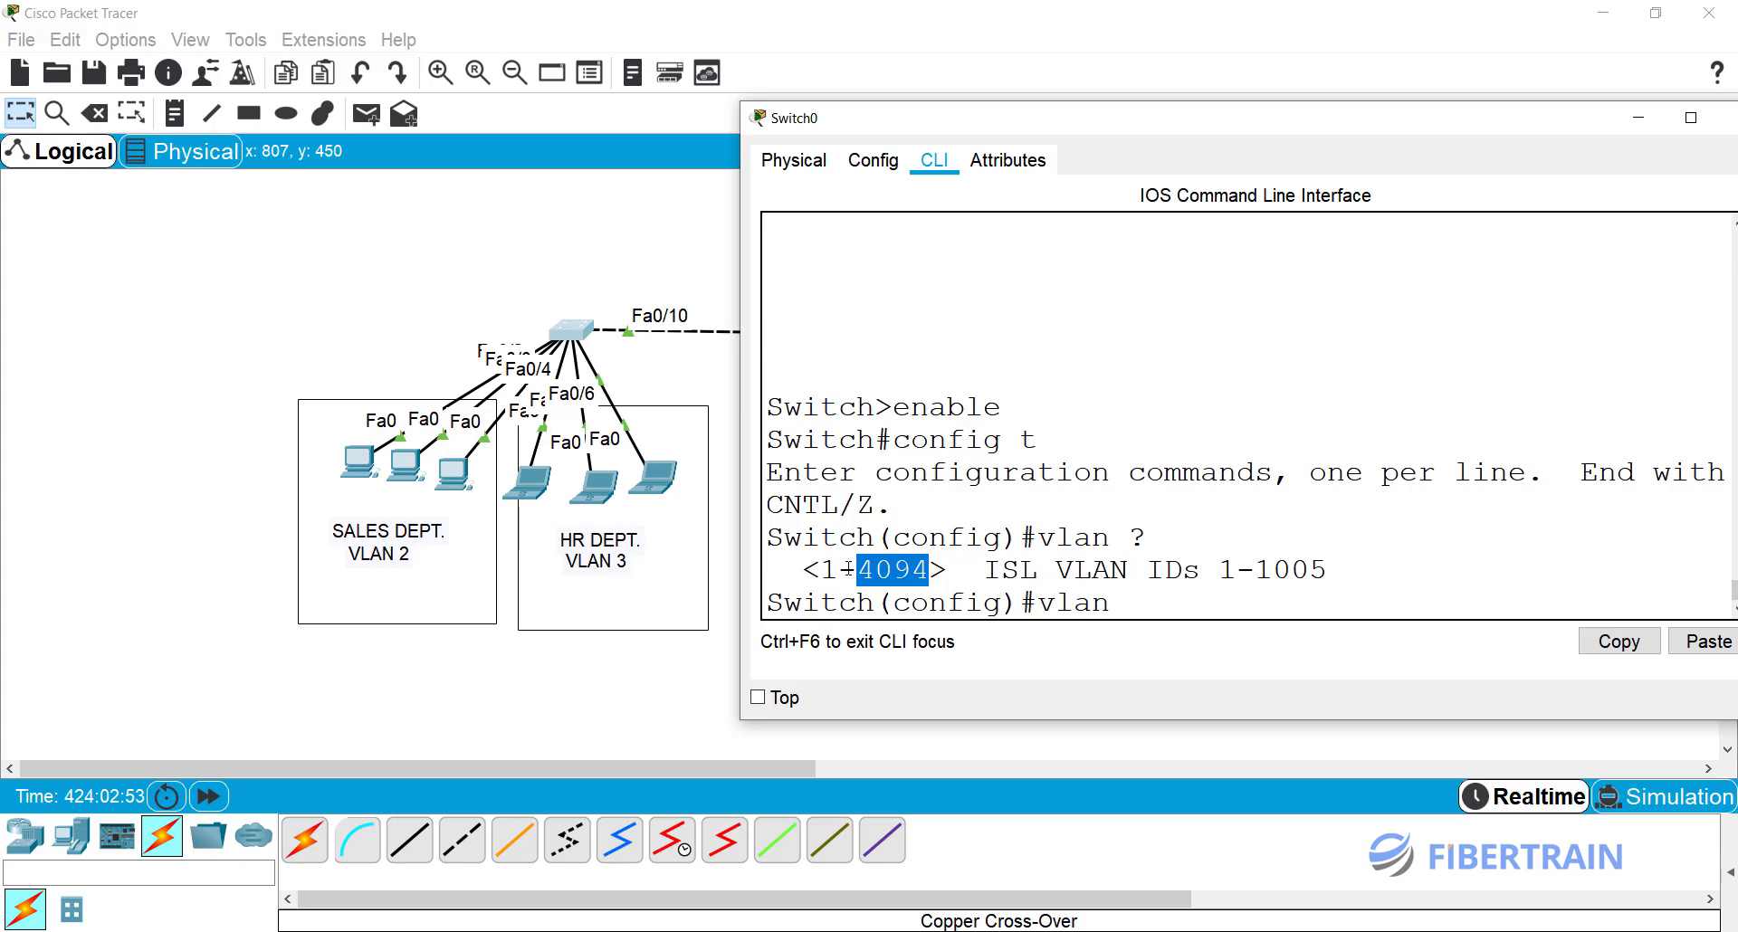
{"action": "left_click_drag", "start_coordinate": [864, 570], "coordinate": [895, 570]}
{"action": "left_click", "coordinate": [1160, 605]}
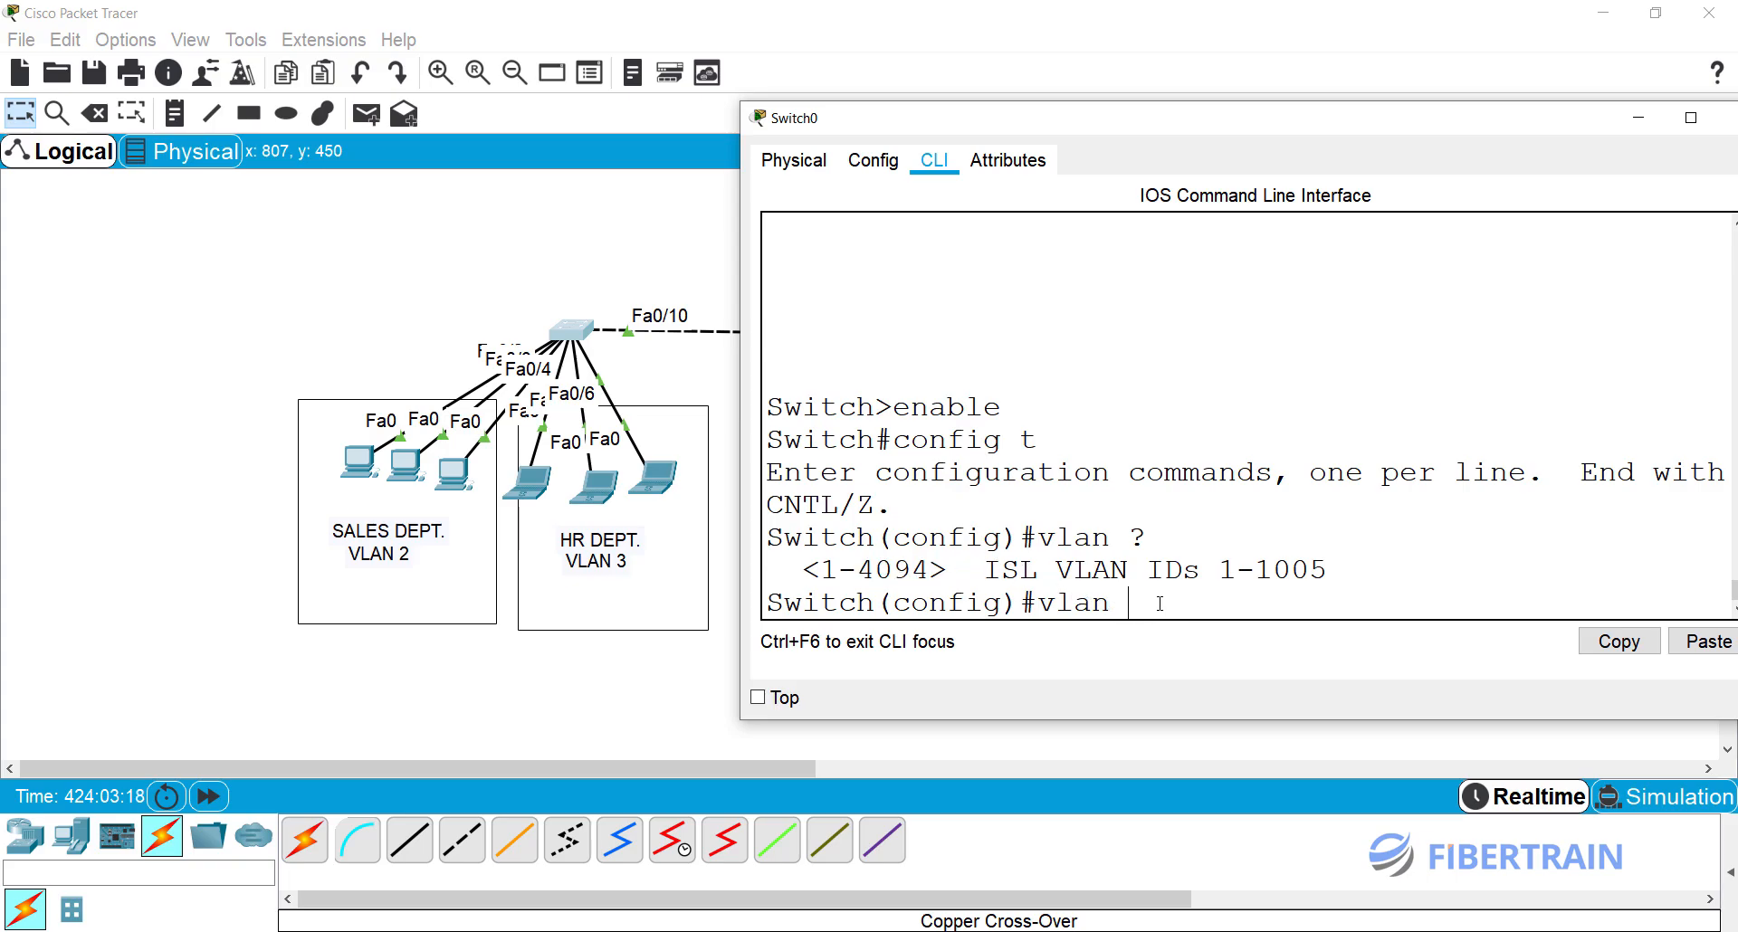
Step: Create VLAN 2 on the switch and name it "sales"
{"action": "type", "text": "2"}
{"action": "key", "text": "Return"}
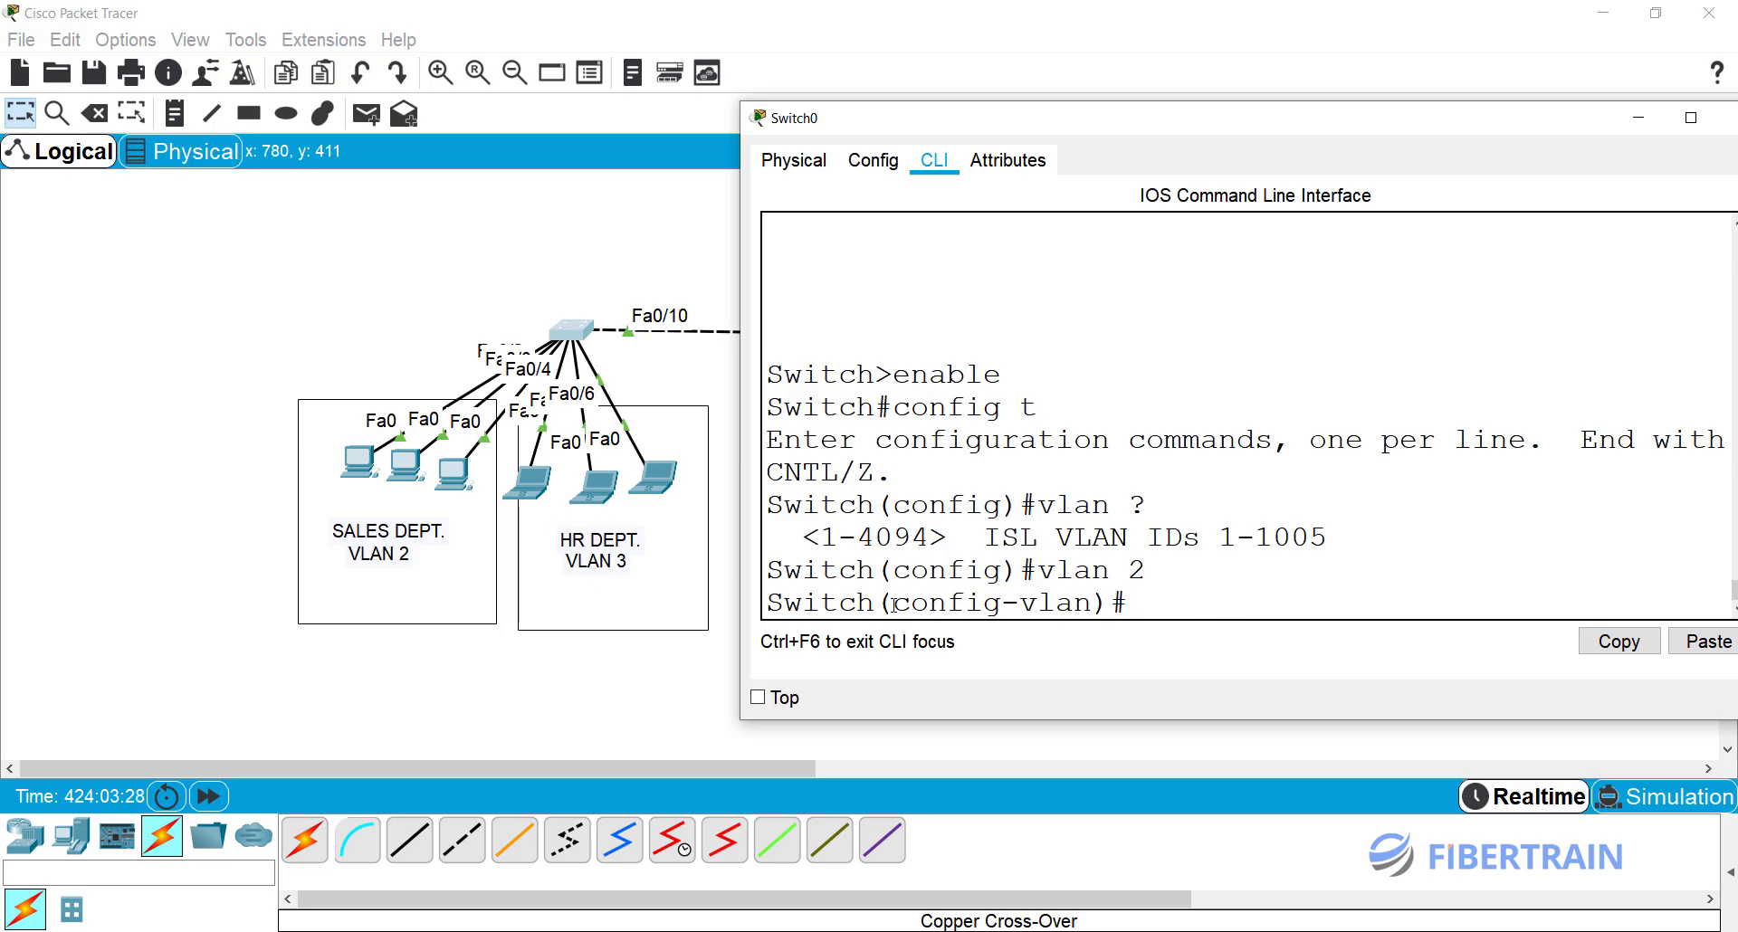
{"action": "left_click_drag", "start_coordinate": [893, 604], "coordinate": [1095, 604]}
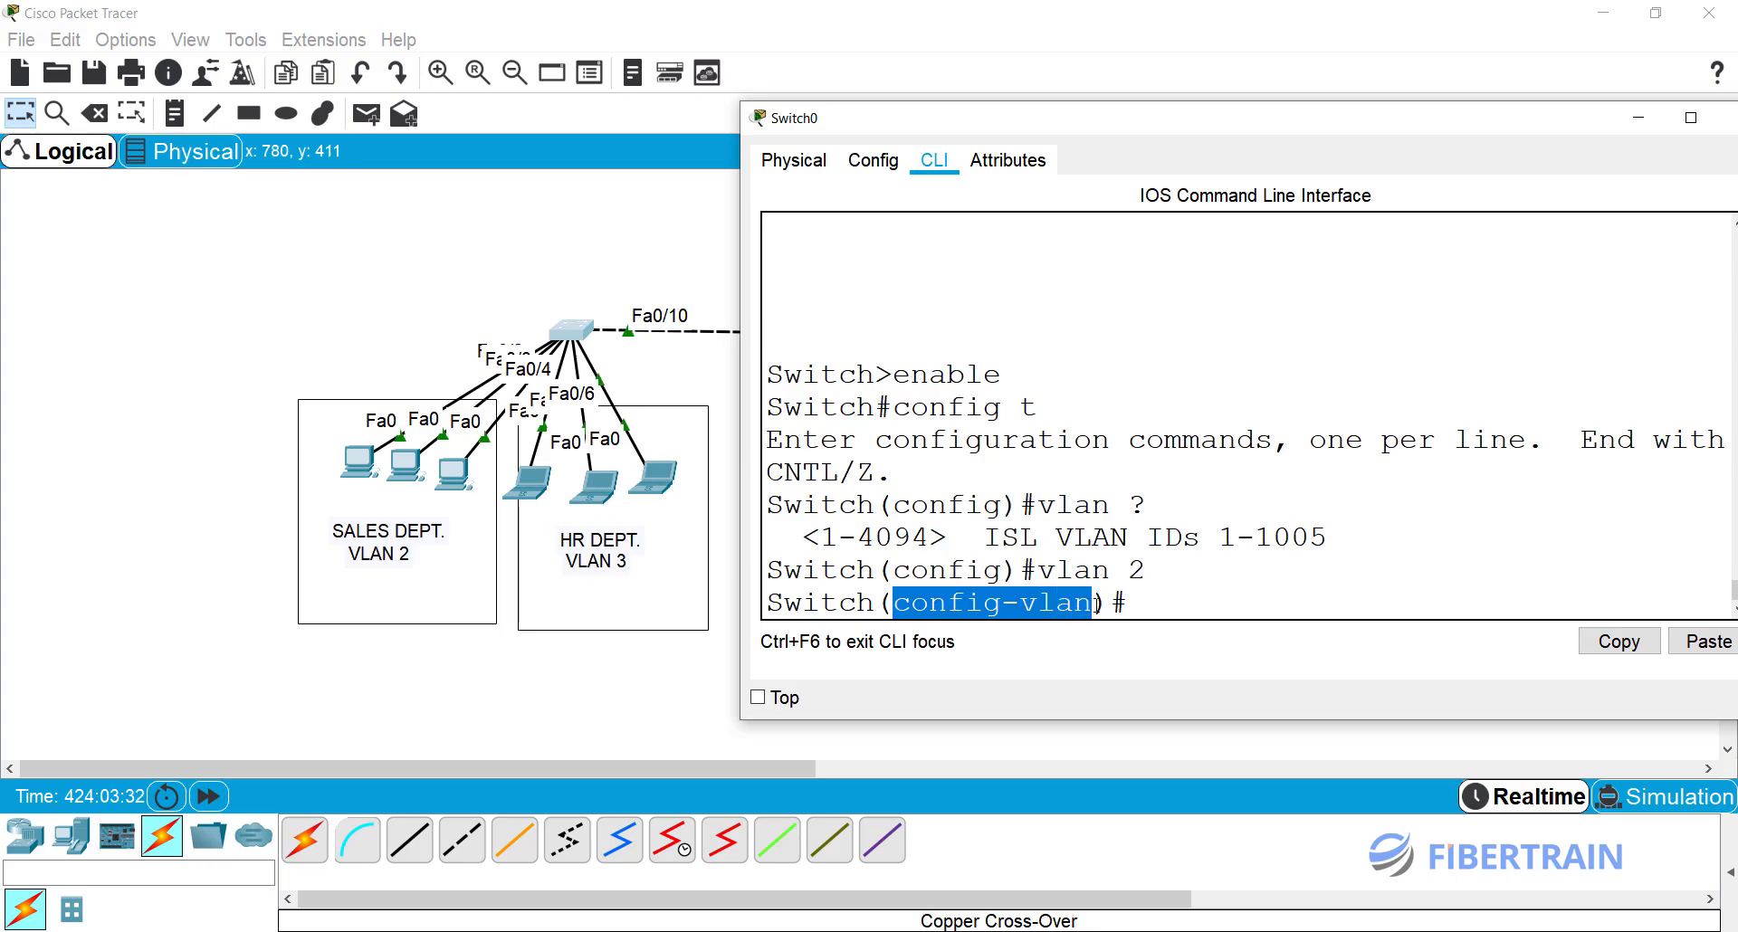
{"action": "left_click", "coordinate": [1197, 597]}
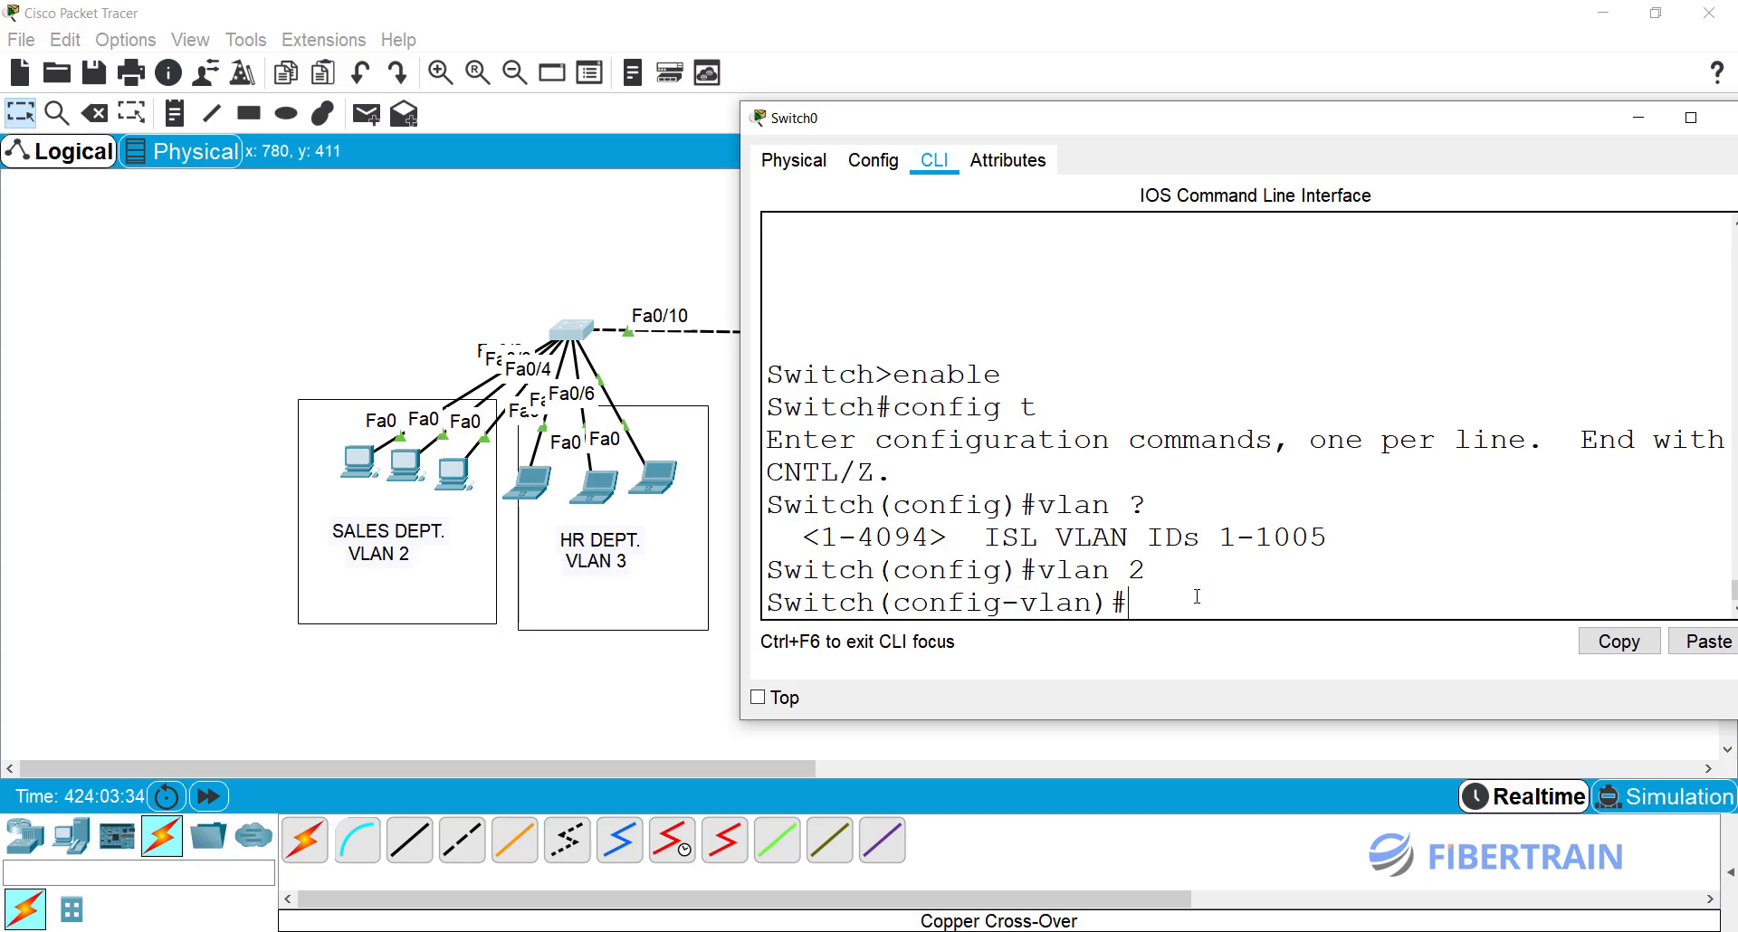
{"action": "type", "text": "name"}
{"action": "type", "text": "SALES"}
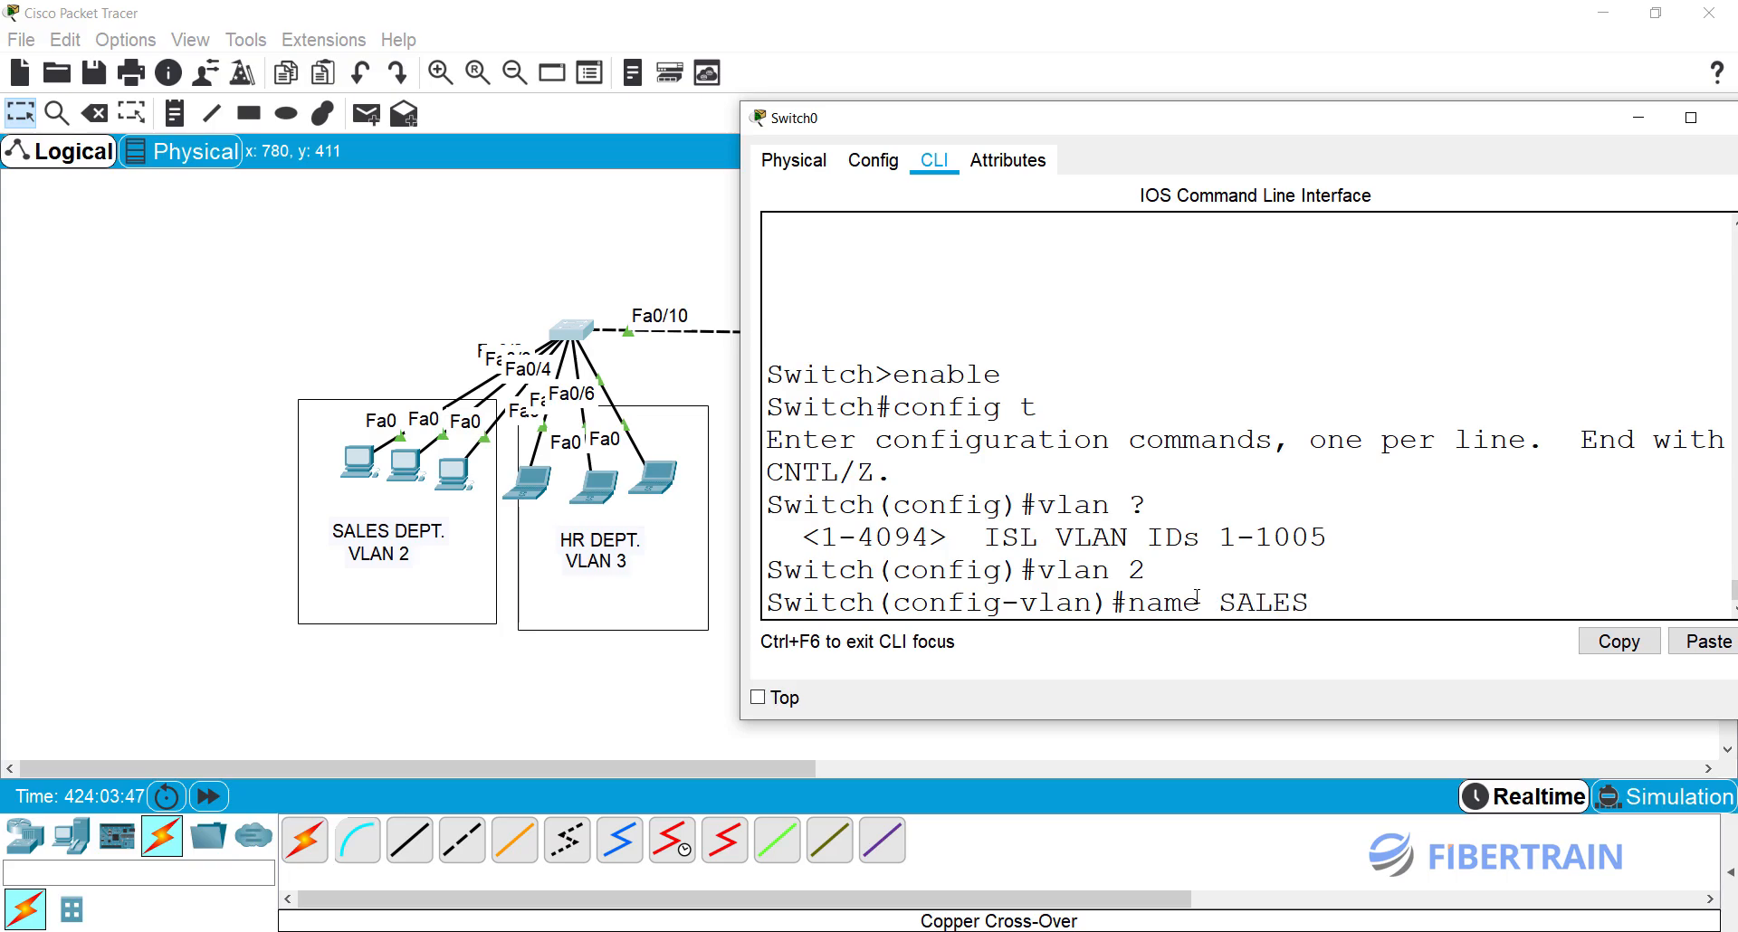
{"action": "key", "text": "BackSpace"}
{"action": "key", "text": "BackSpace"}
{"action": "key", "text": "BackSpace"}
{"action": "key", "text": "BackSpace"}
{"action": "key", "text": "BackSpace"}
{"action": "type", "text": "sales"}
{"action": "key", "text": "Return"}
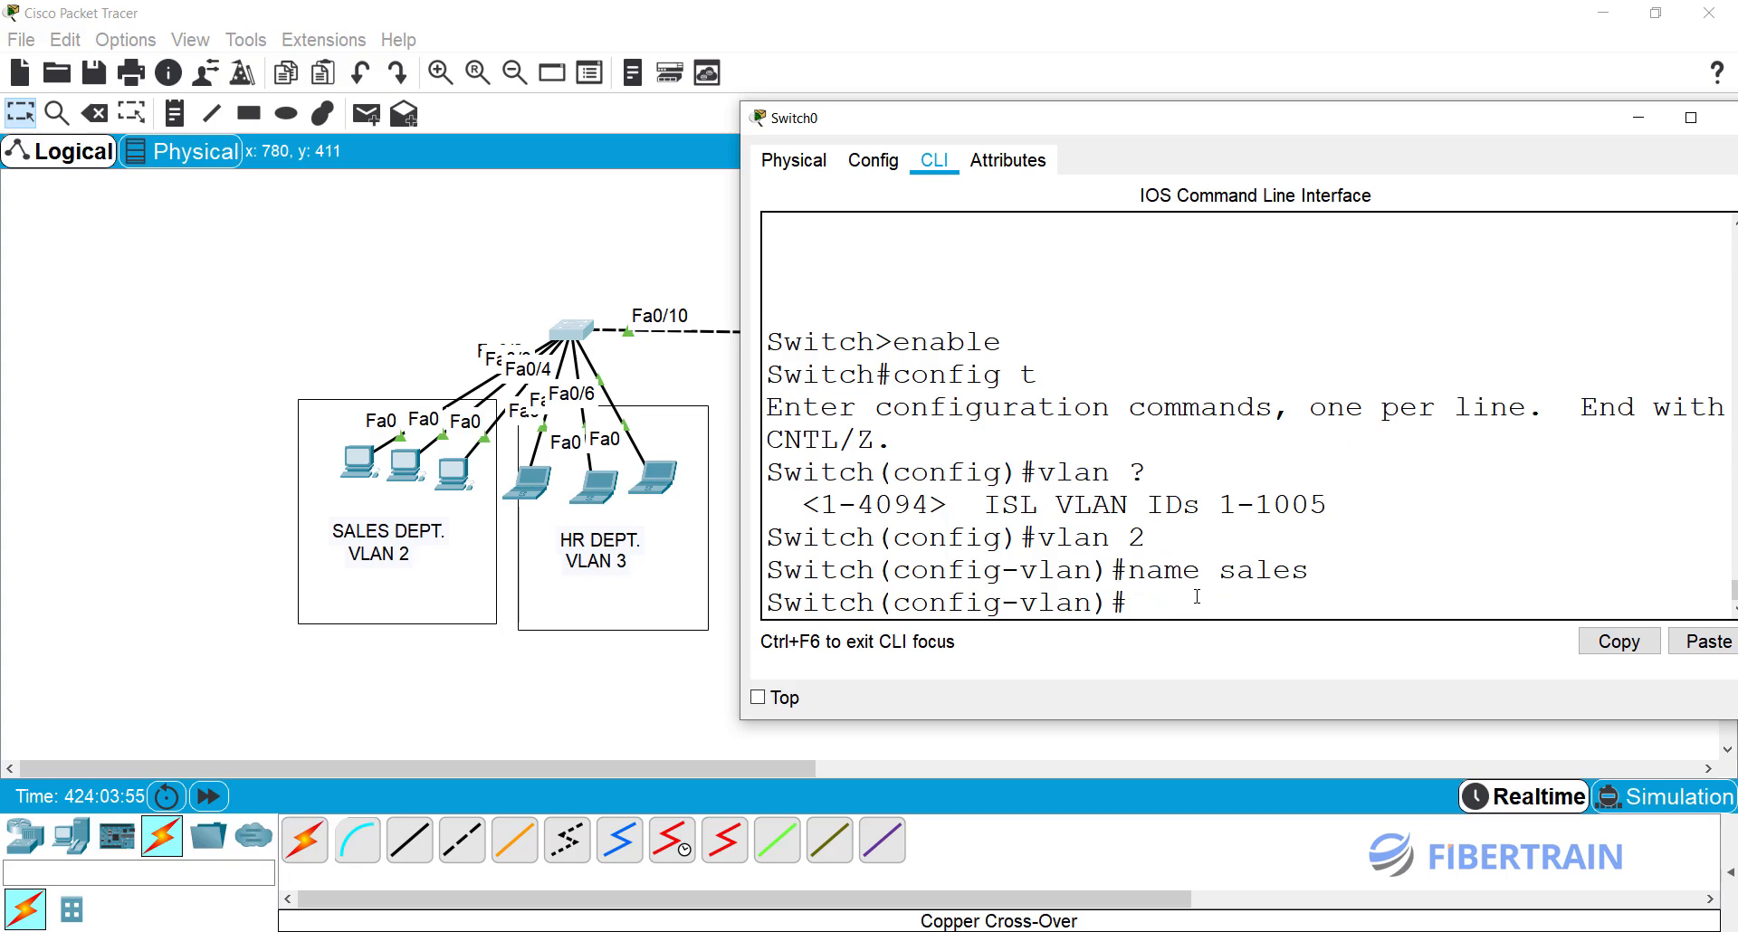
Step: Create VLAN 3 on the switch and name it "hr"
{"action": "type", "text": "vlan 3"}
{"action": "key", "text": "Return"}
{"action": "type", "text": "na"}
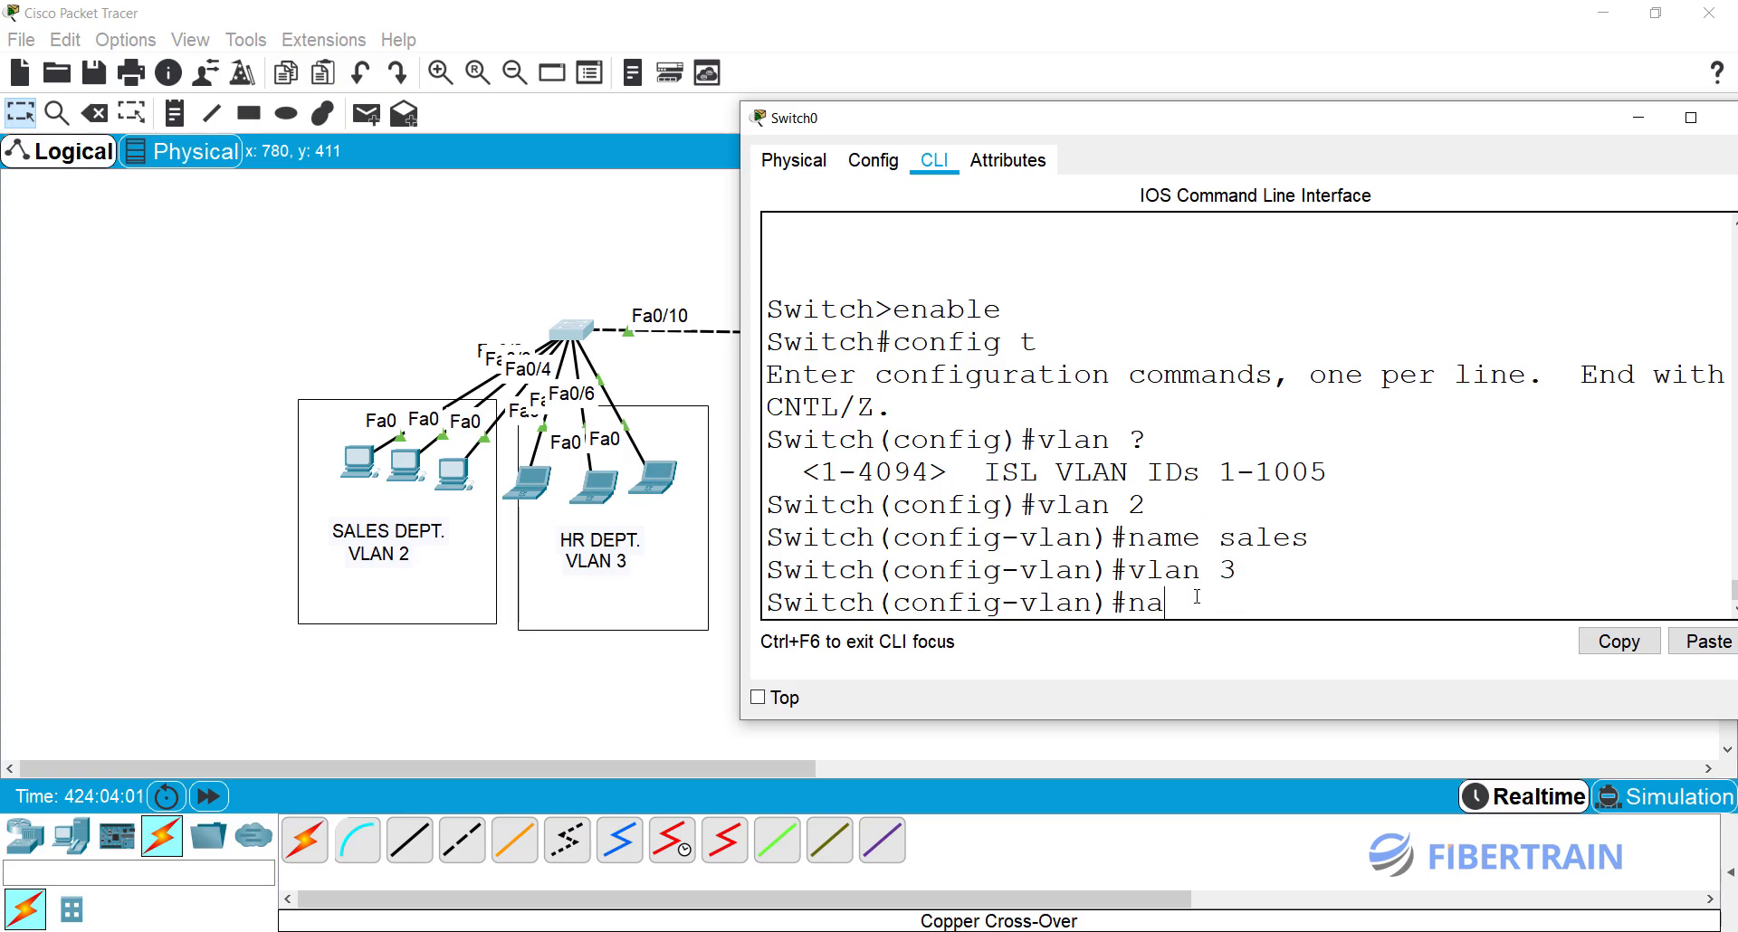
{"action": "type", "text": "me hr"}
{"action": "key", "text": "Return"}
Step: Create VLAN 4 named "finance", moving the switch window aside to uncover the Finance and ICT areas
{"action": "type", "text": "v"}
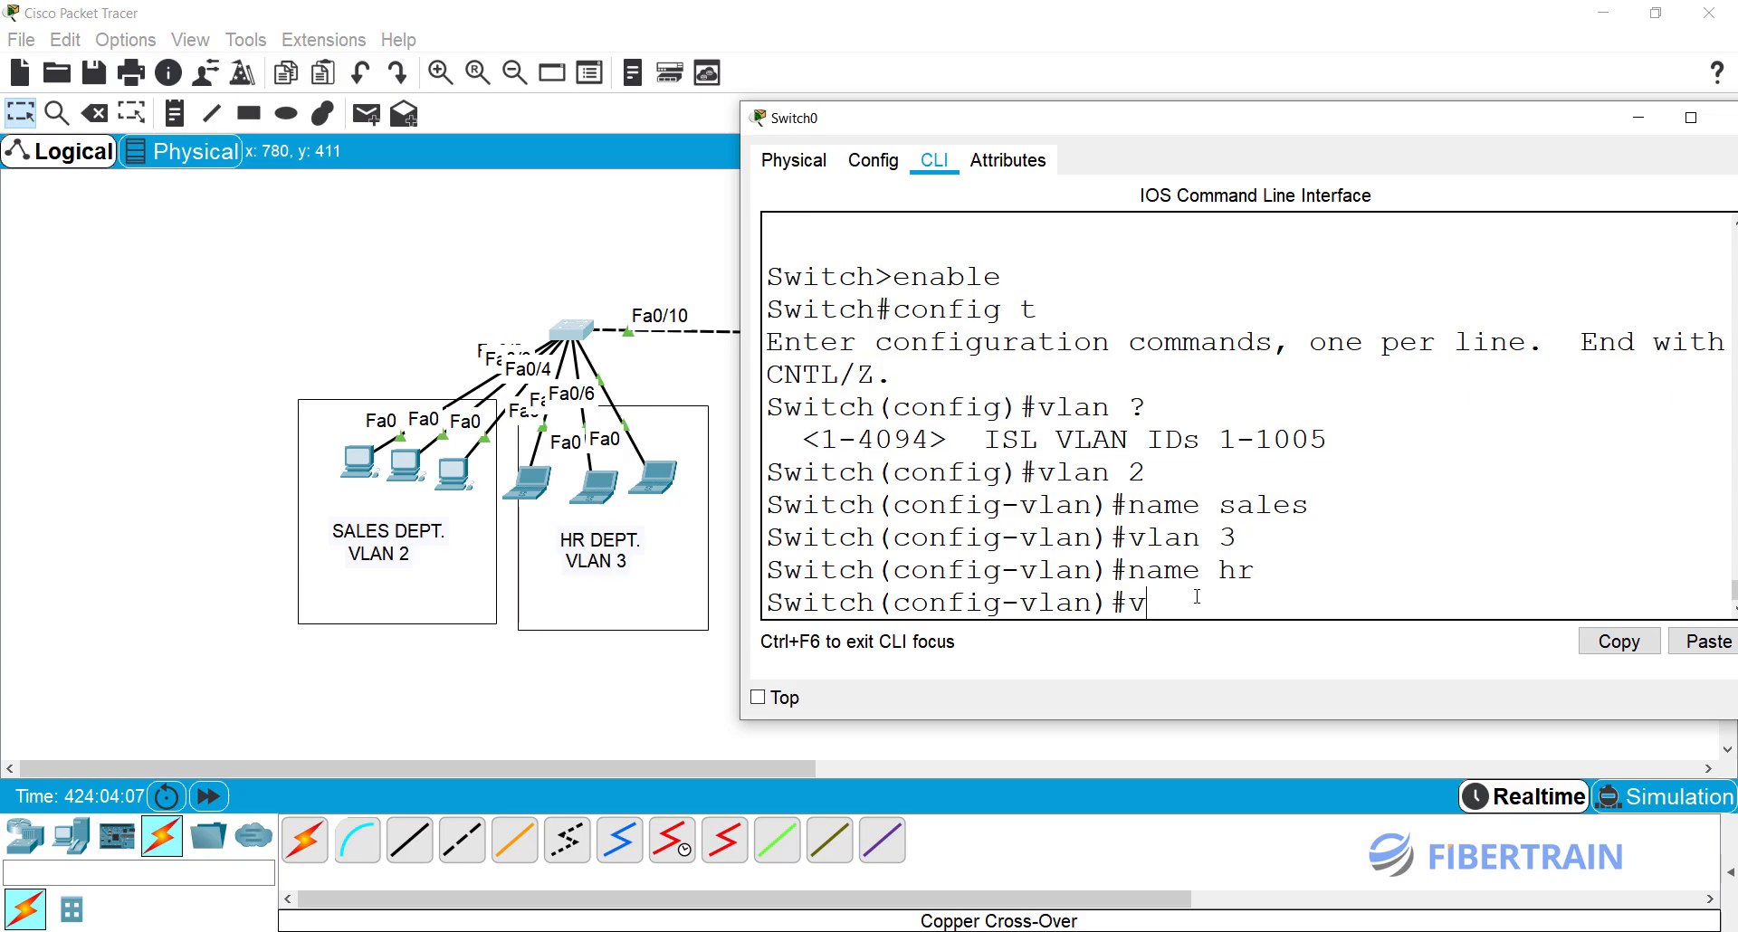
{"action": "type", "text": "lan 4"}
{"action": "key", "text": "Return"}
{"action": "type", "text": "name"}
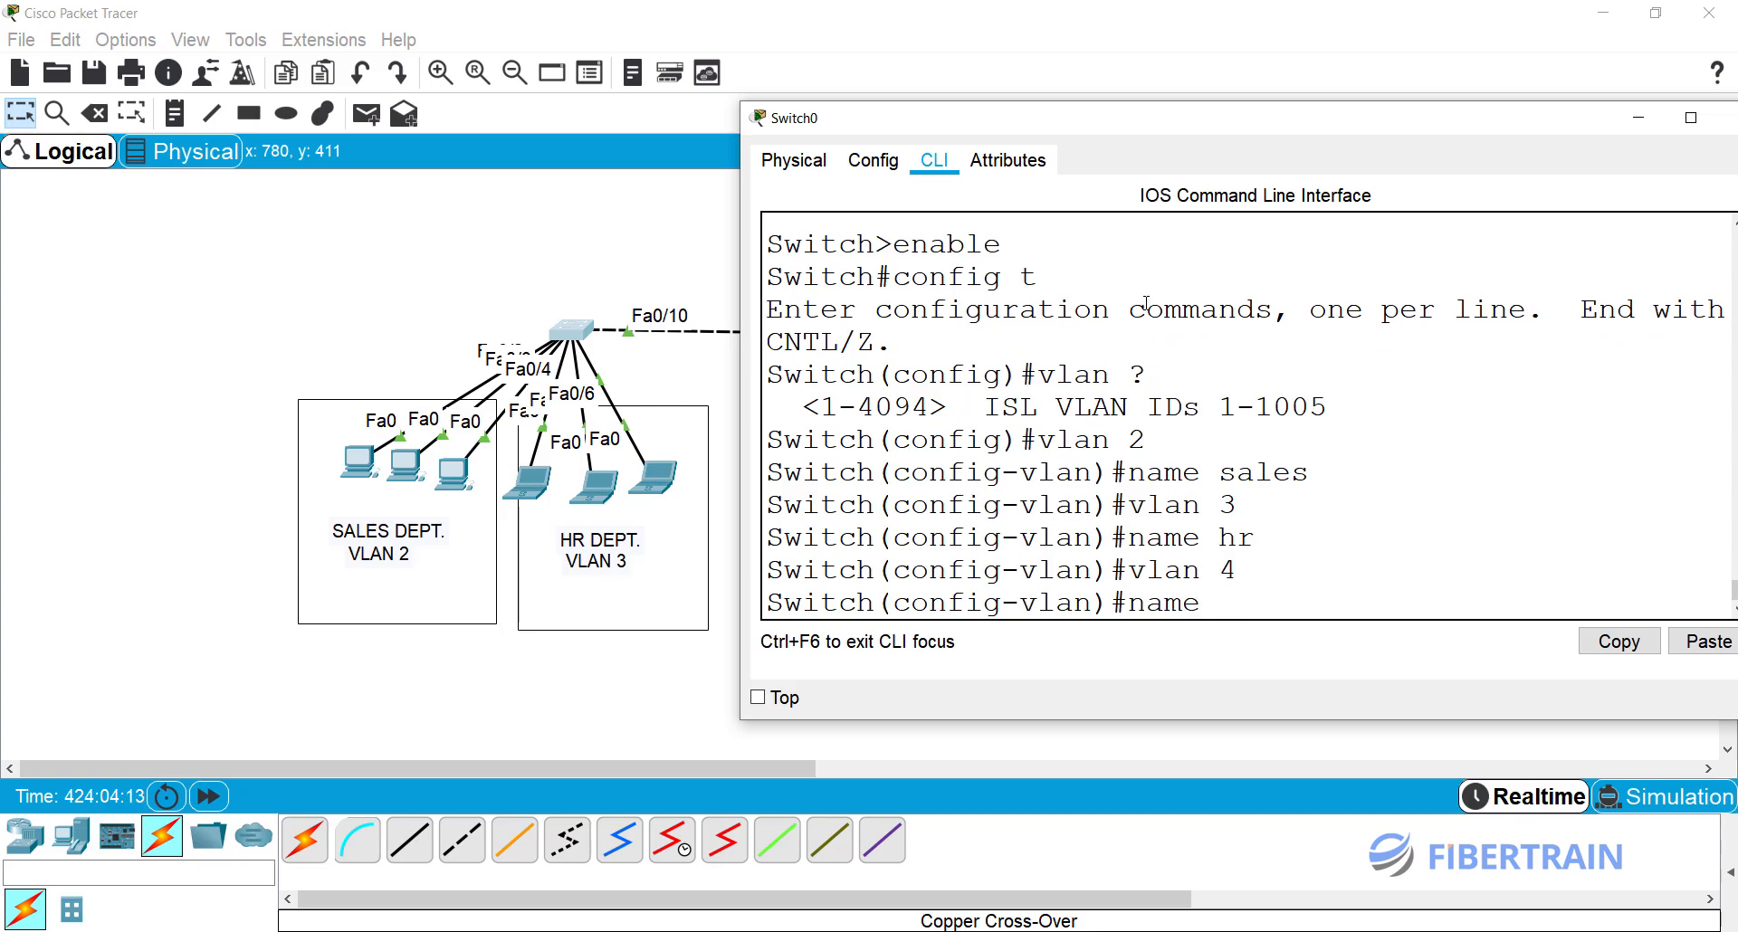
{"action": "left_click_drag", "start_coordinate": [1203, 126], "coordinate": [247, 233]}
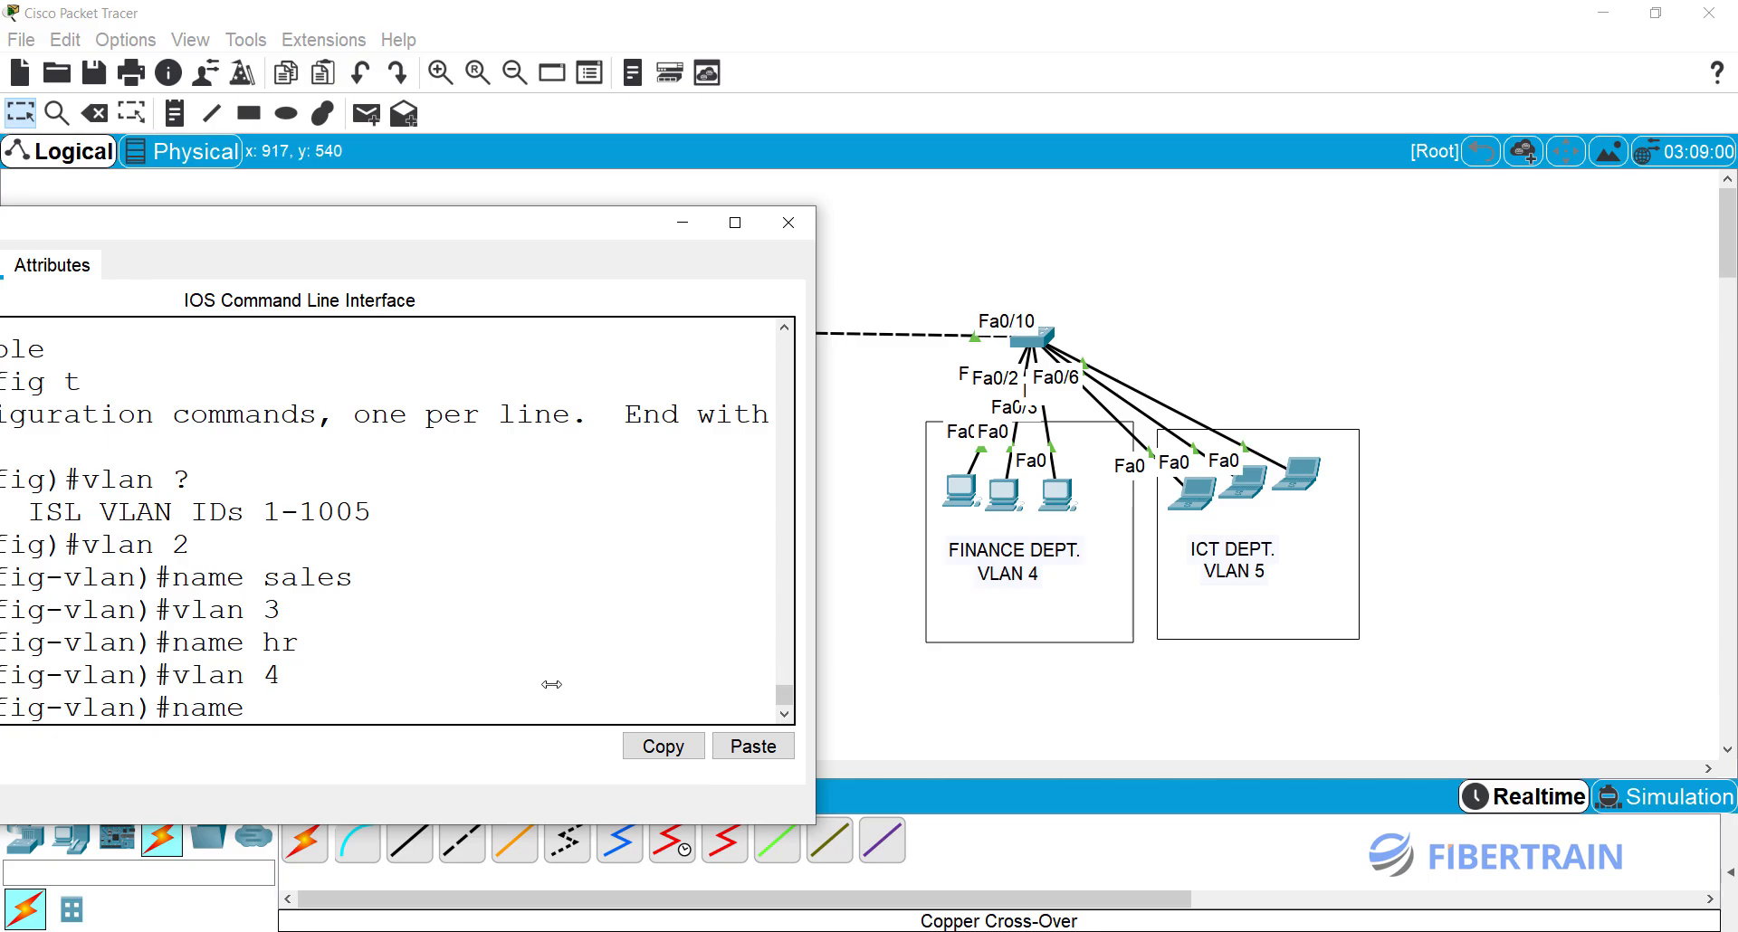
{"action": "type", "text": "finance"}
{"action": "key", "text": "Return"}
Step: Create VLAN 5 named "ict" and bring the switch window fully back into view
{"action": "type", "text": "vlan "}
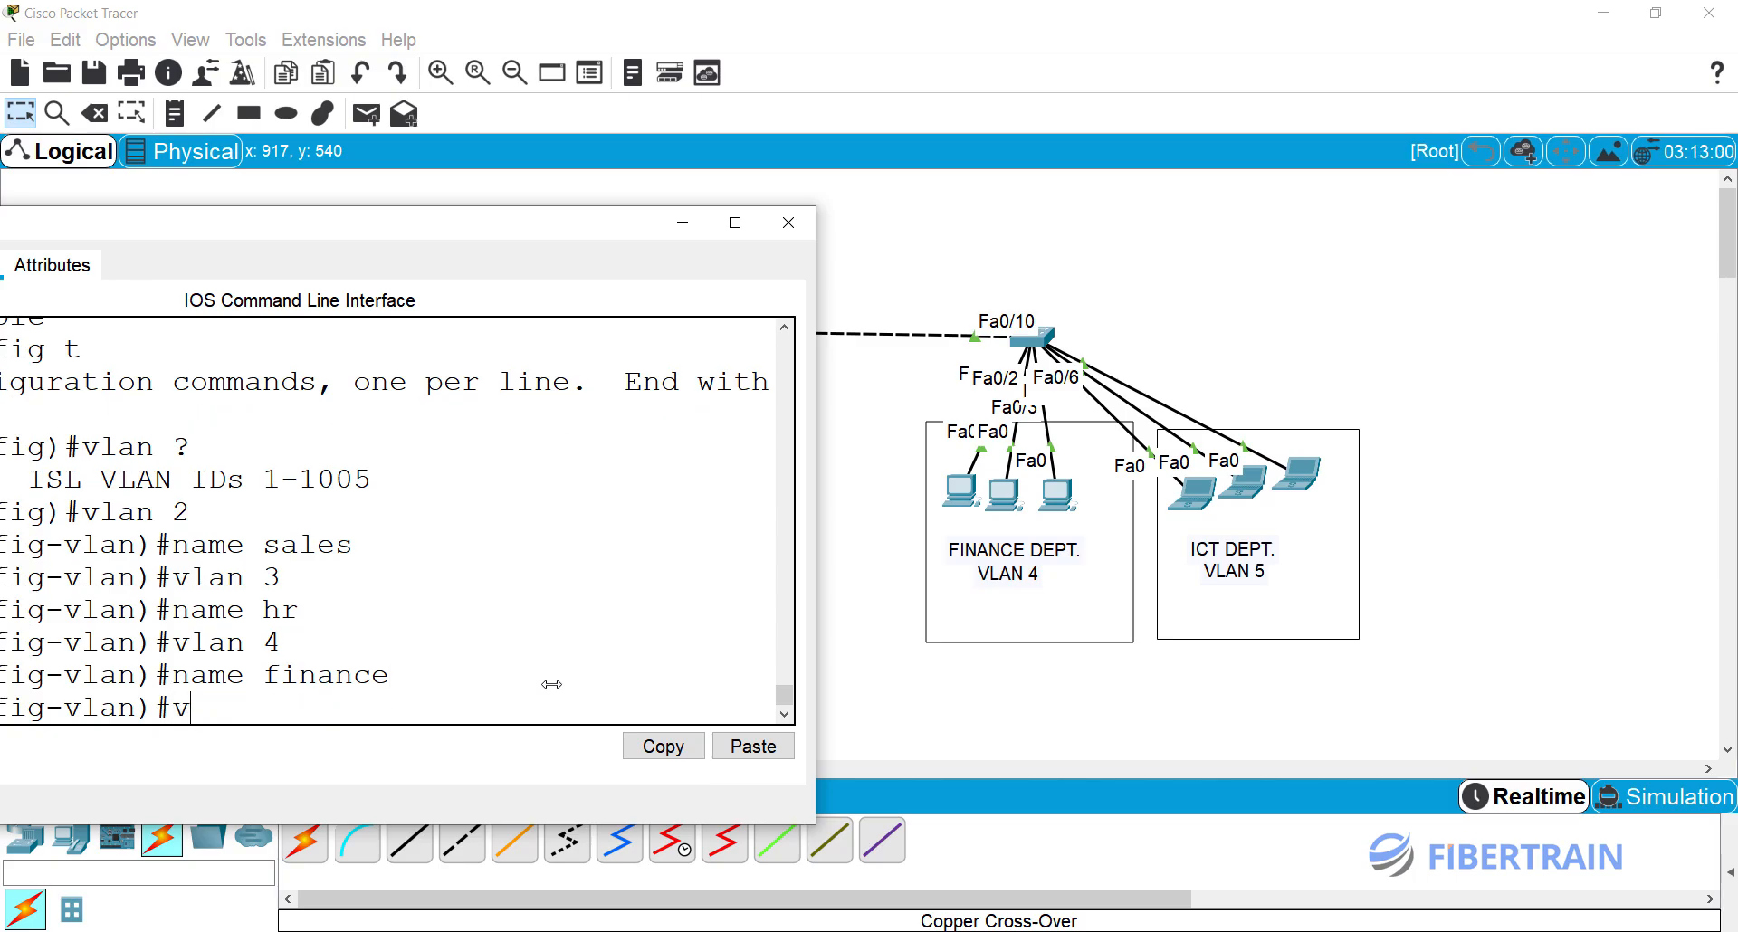
{"action": "type", "text": "5"}
{"action": "key", "text": "Return"}
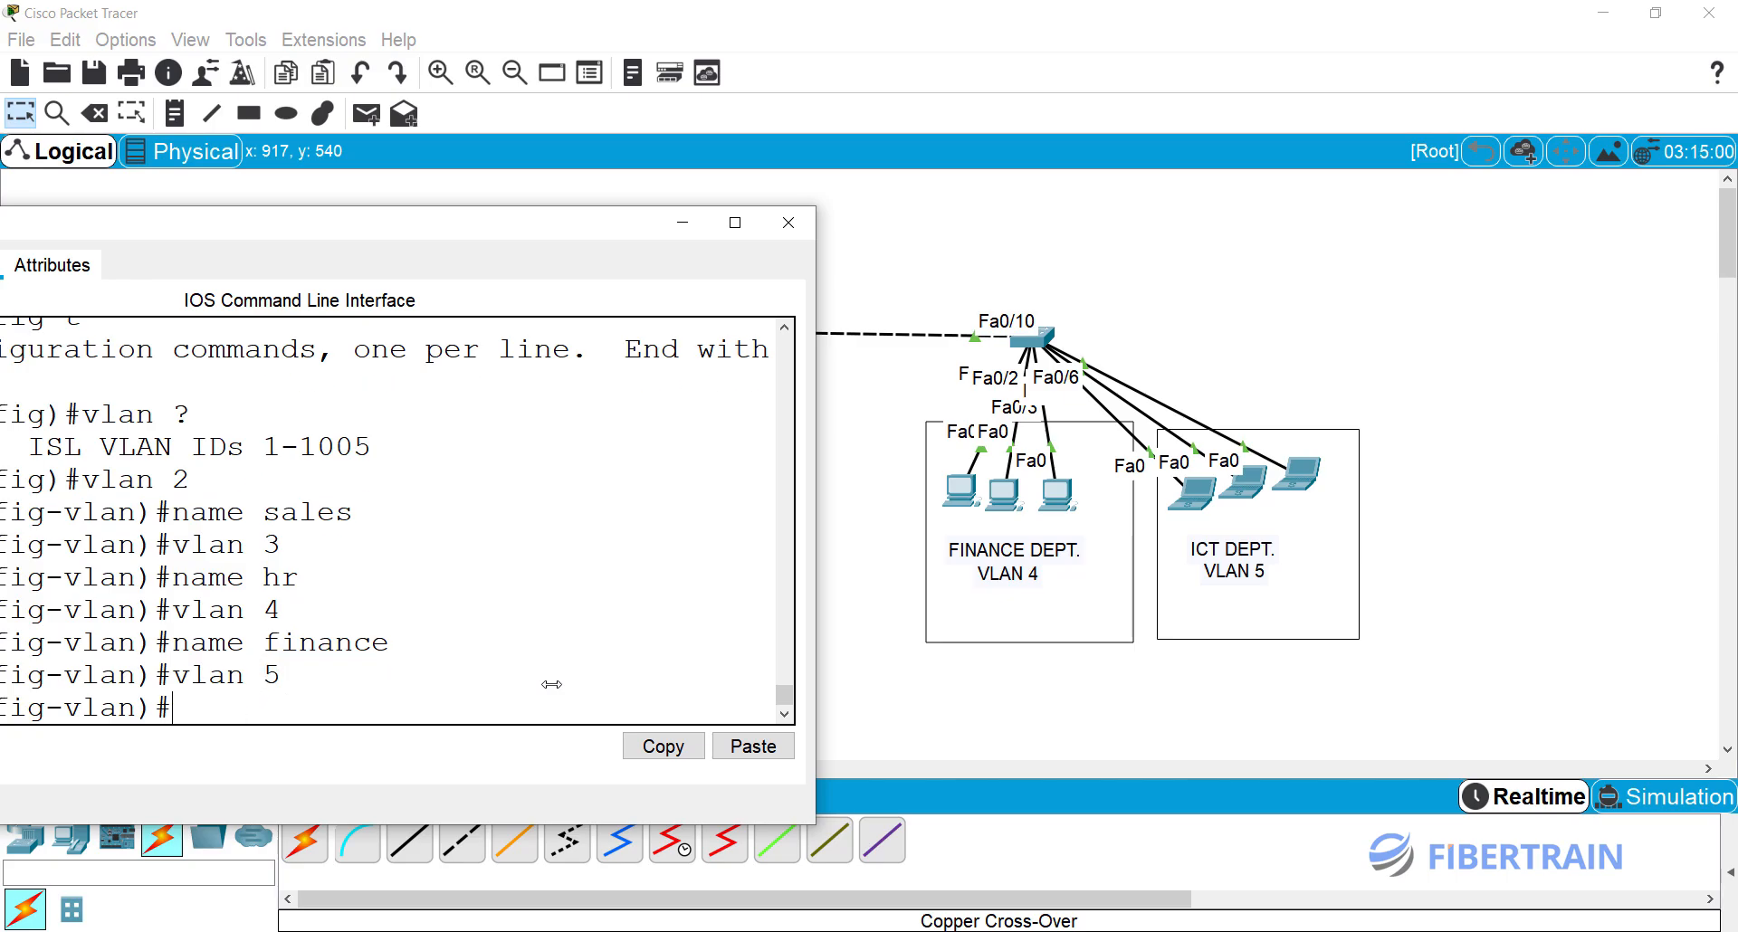
{"action": "type", "text": "name ict"}
{"action": "key", "text": "Return"}
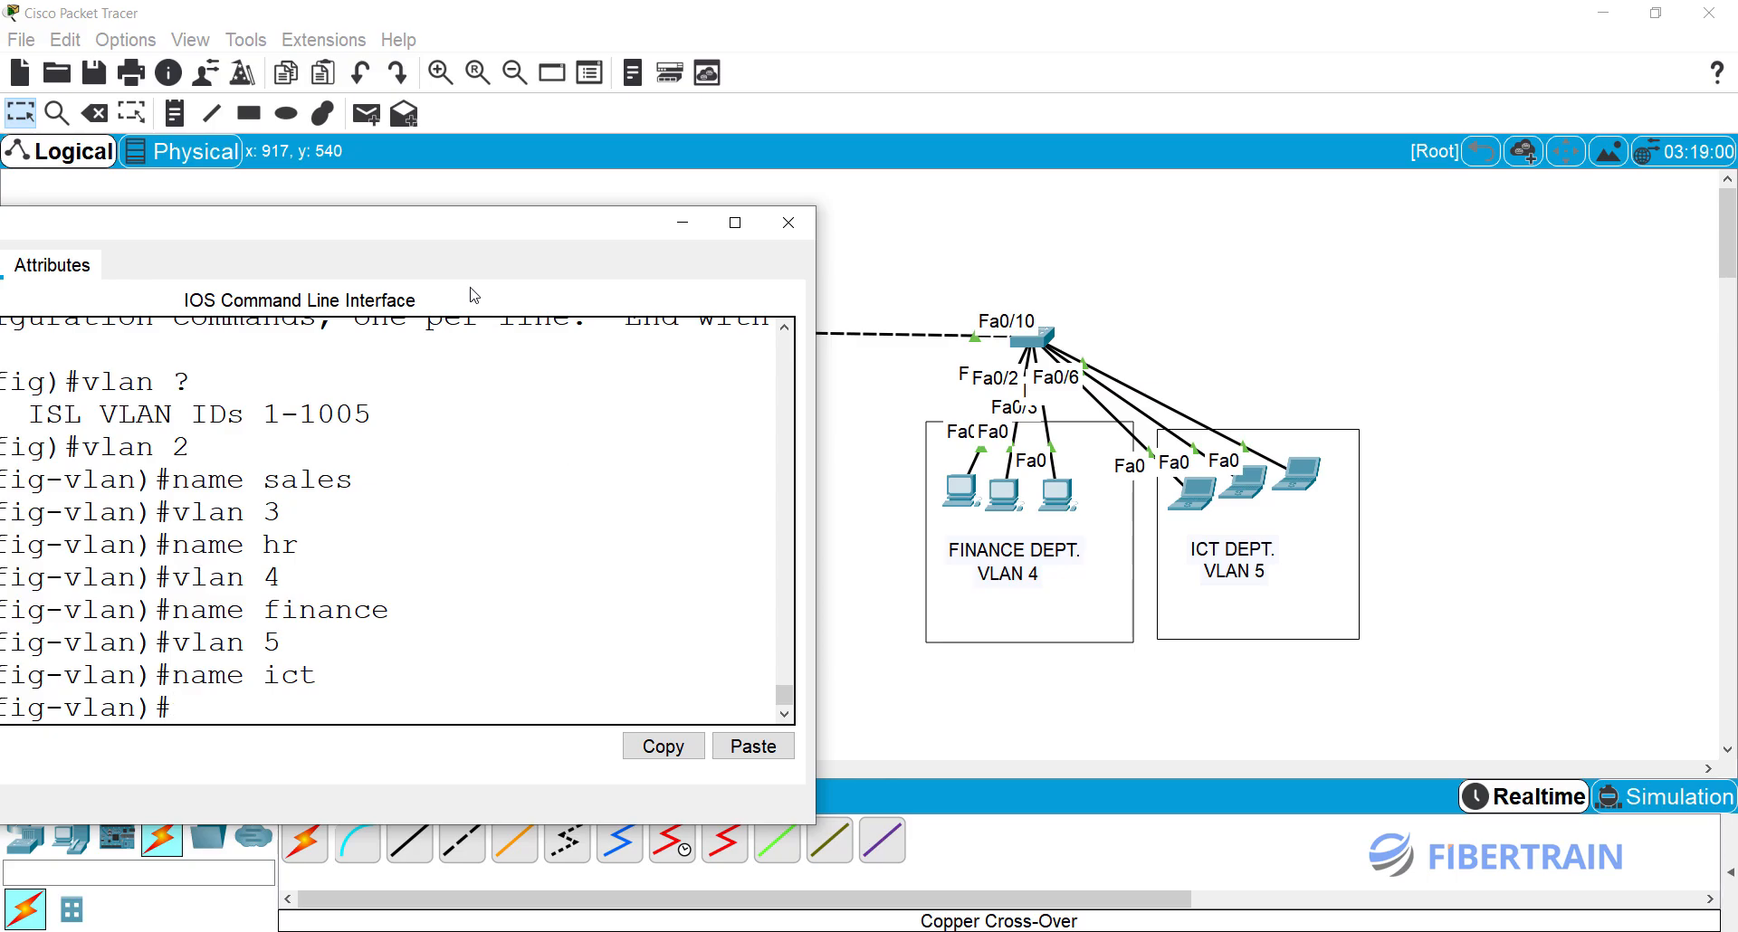
{"action": "left_click_drag", "start_coordinate": [453, 231], "coordinate": [711, 201]}
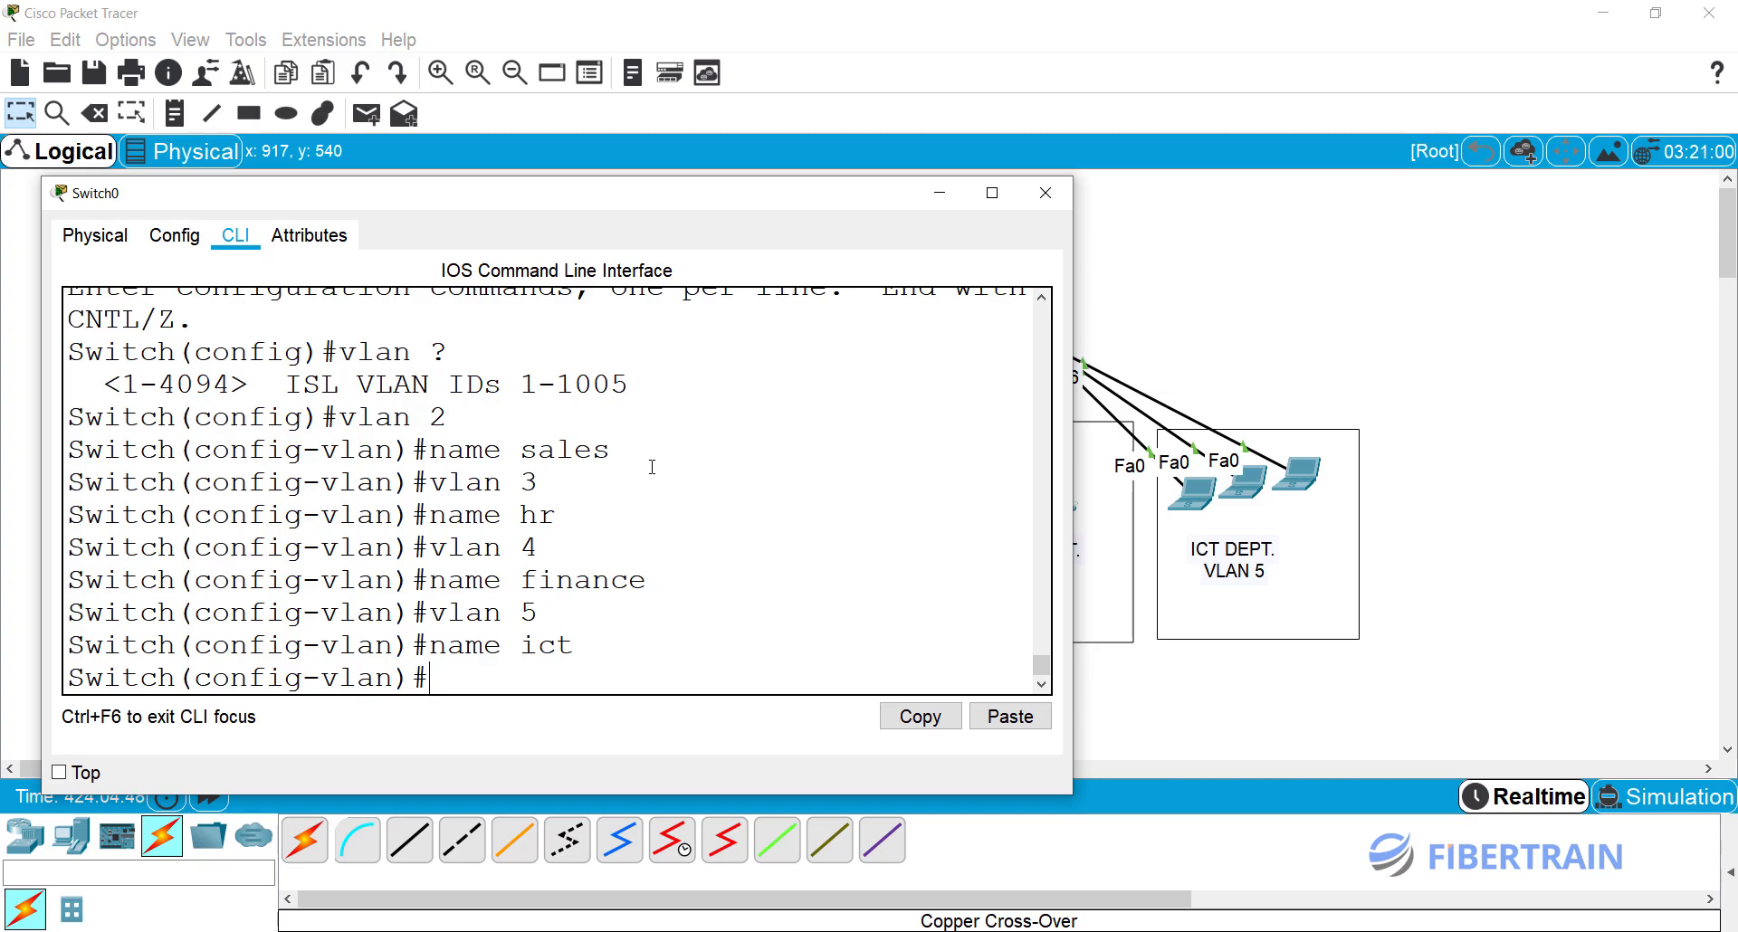
Step: Exit configuration mode and display the switch's VLAN table with the show vlan command
{"action": "type", "text": "end"}
{"action": "key", "text": "Return"}
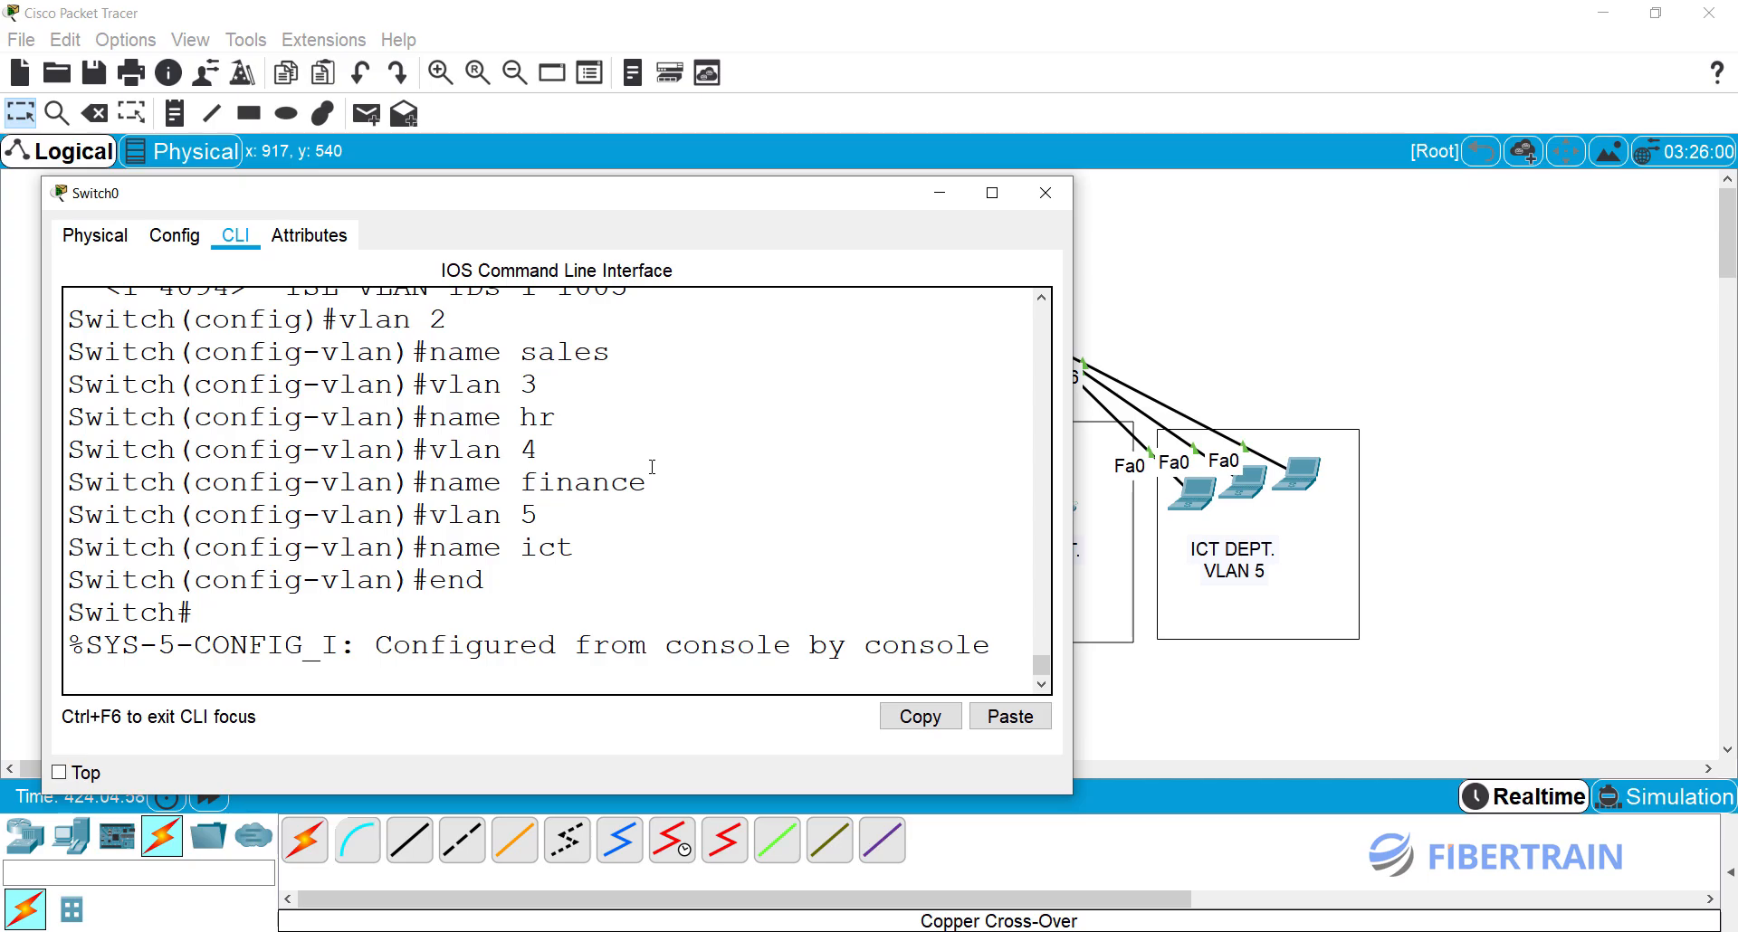
{"action": "key", "text": "Return"}
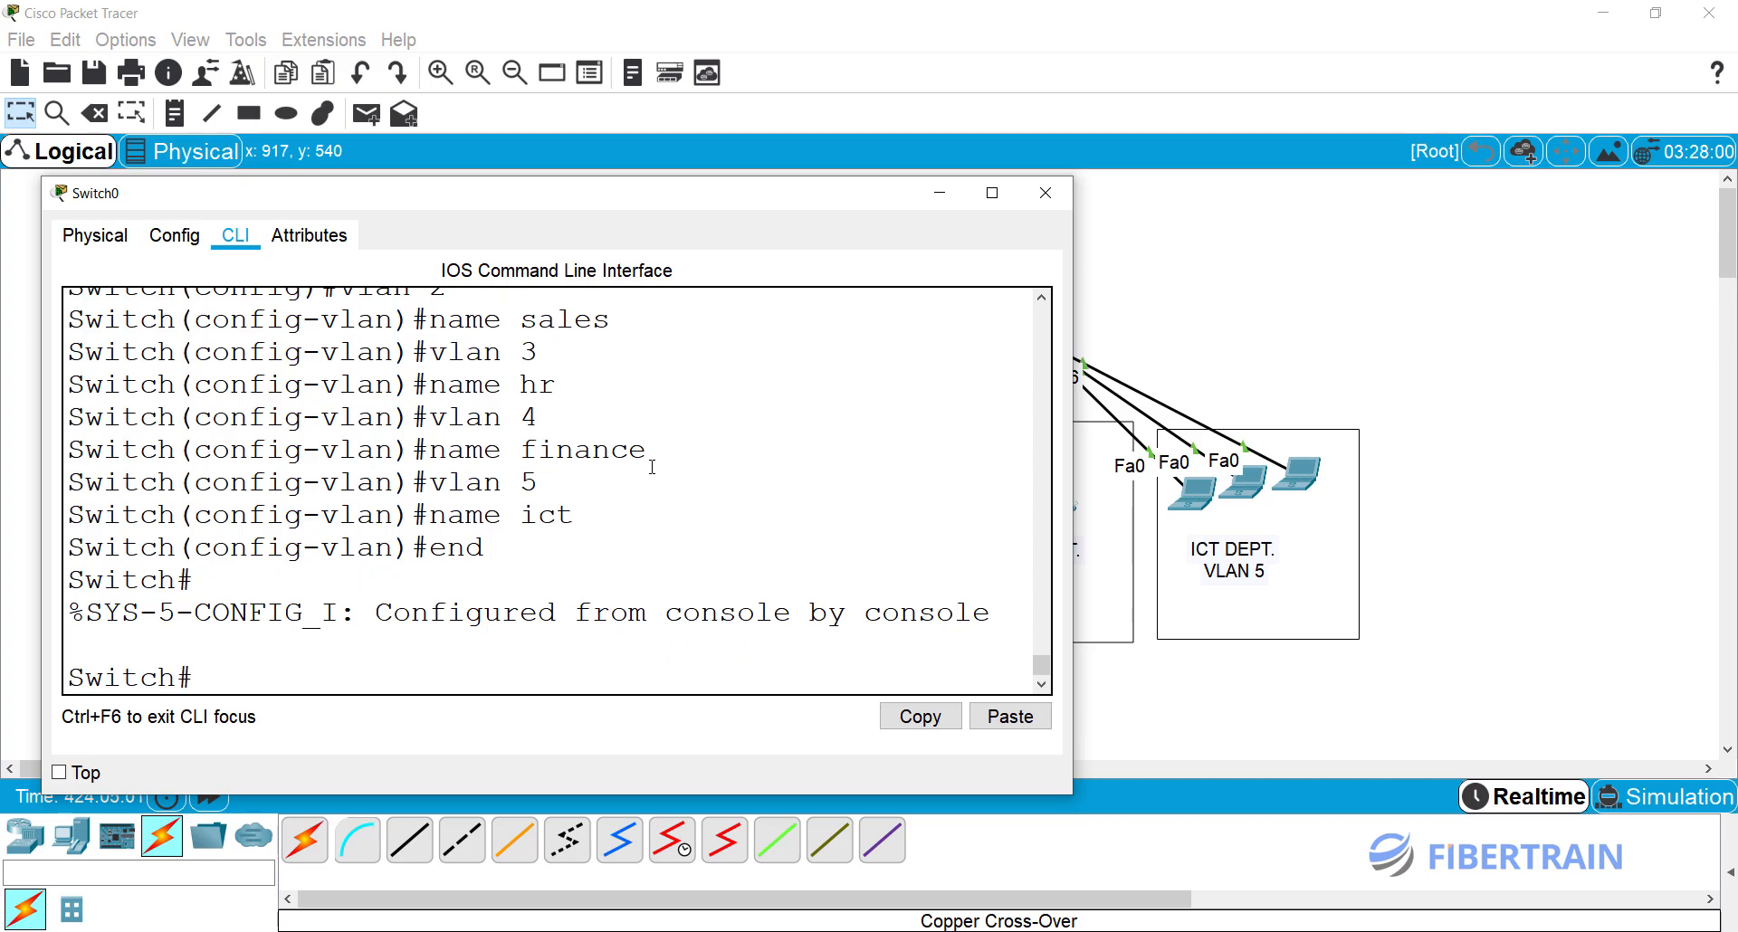
{"action": "type", "text": "show vlan"}
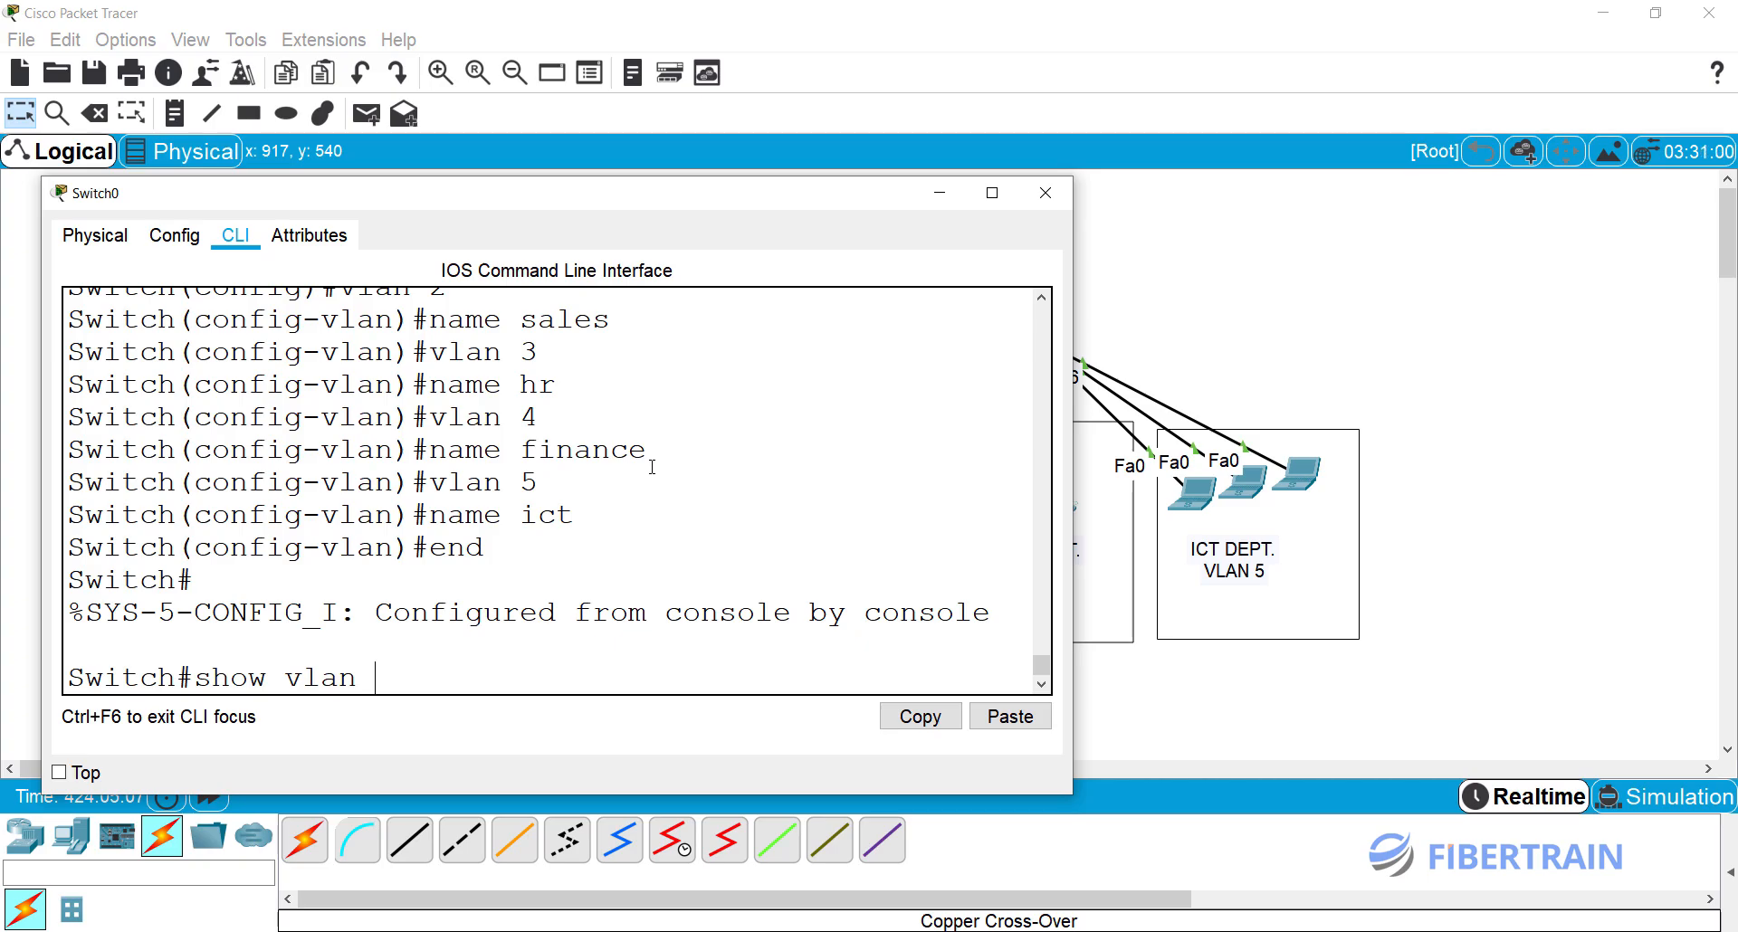
{"action": "key", "text": "Return"}
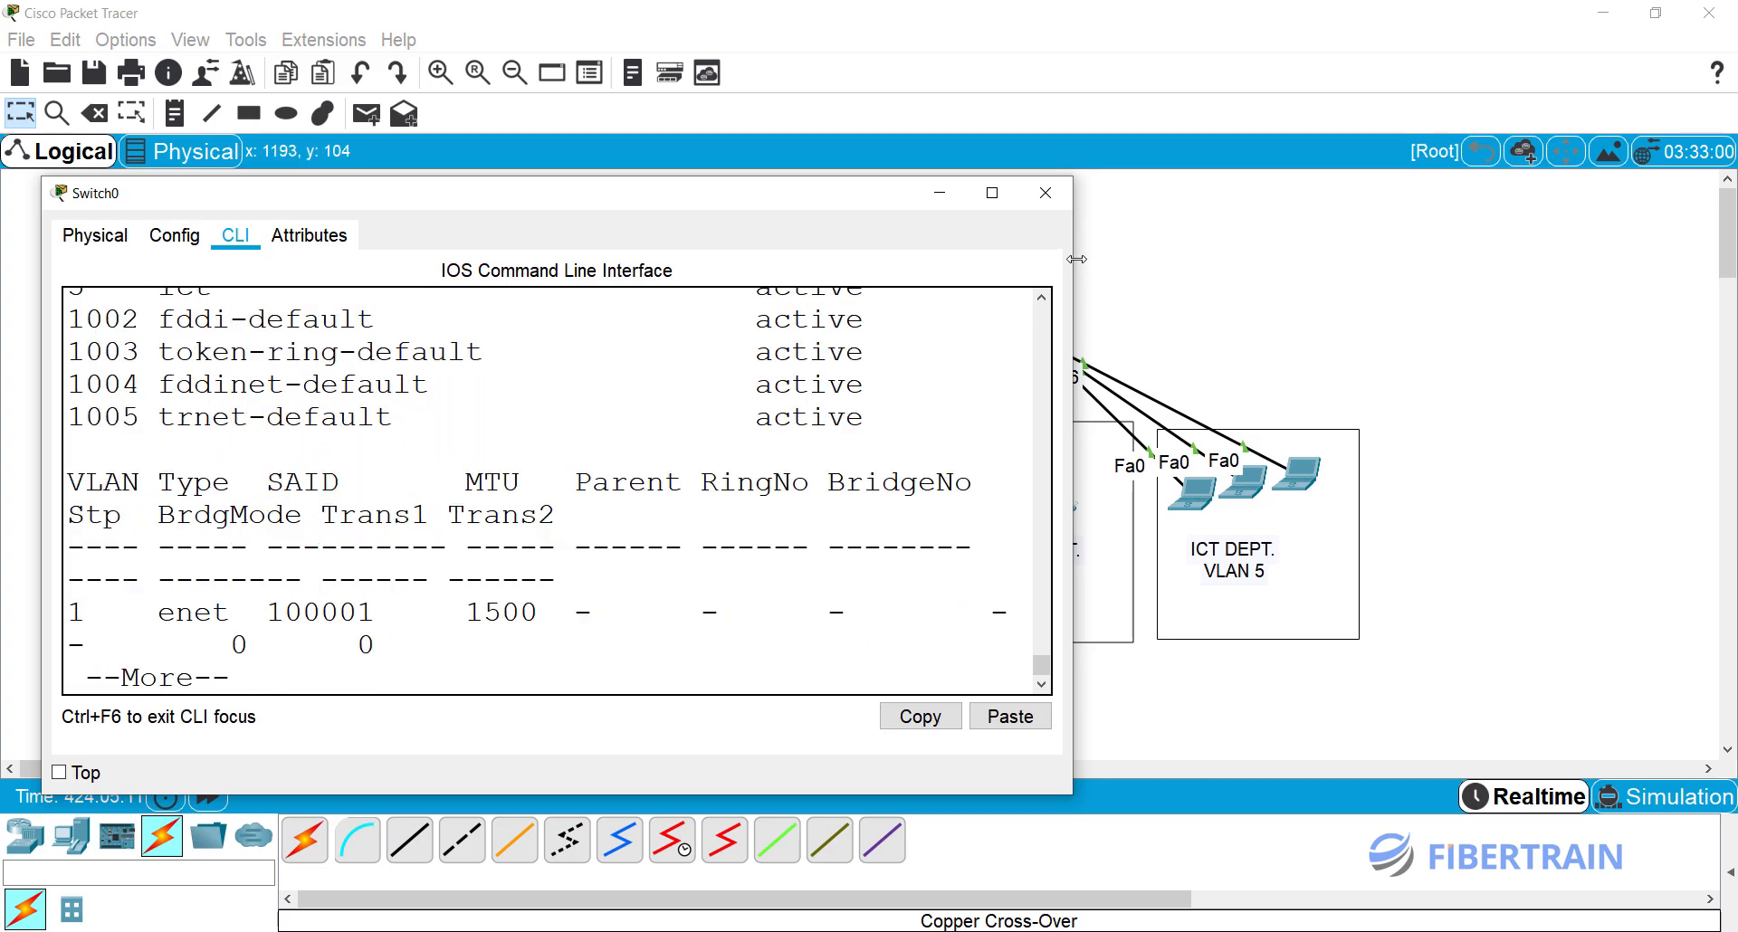
Step: Widen the switch window so the table rows fit and page through the remaining VLAN output to the prompt
{"action": "left_click_drag", "start_coordinate": [1074, 267], "coordinate": [1724, 238]}
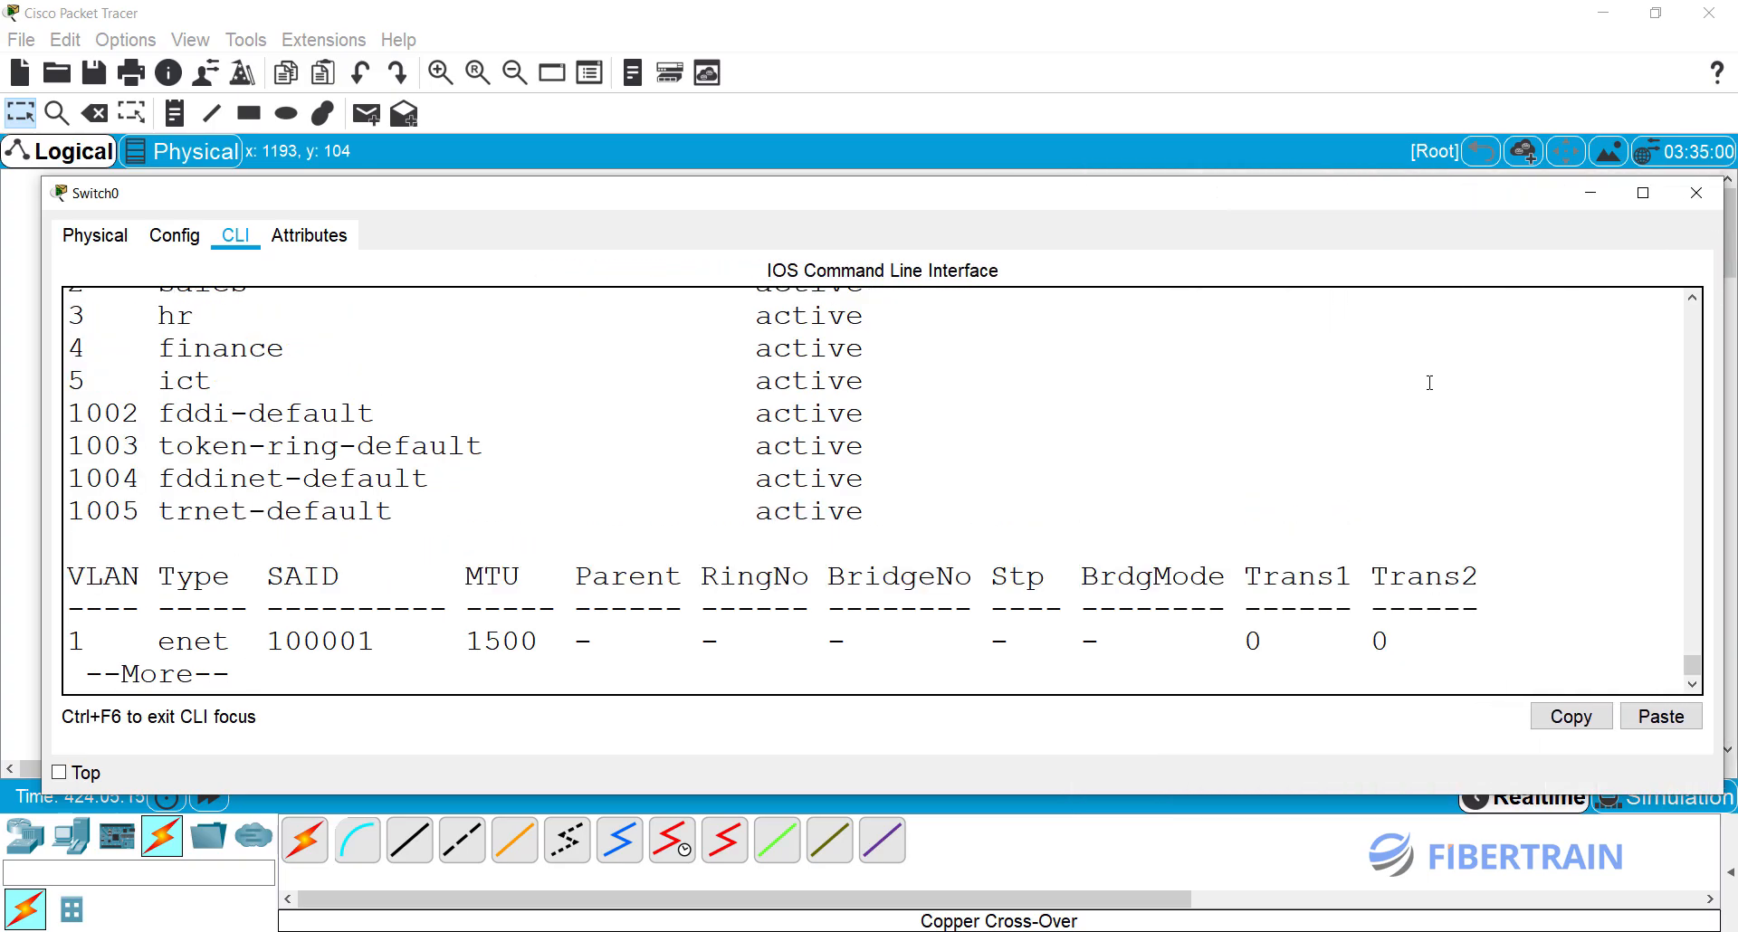
{"action": "key", "text": "space"}
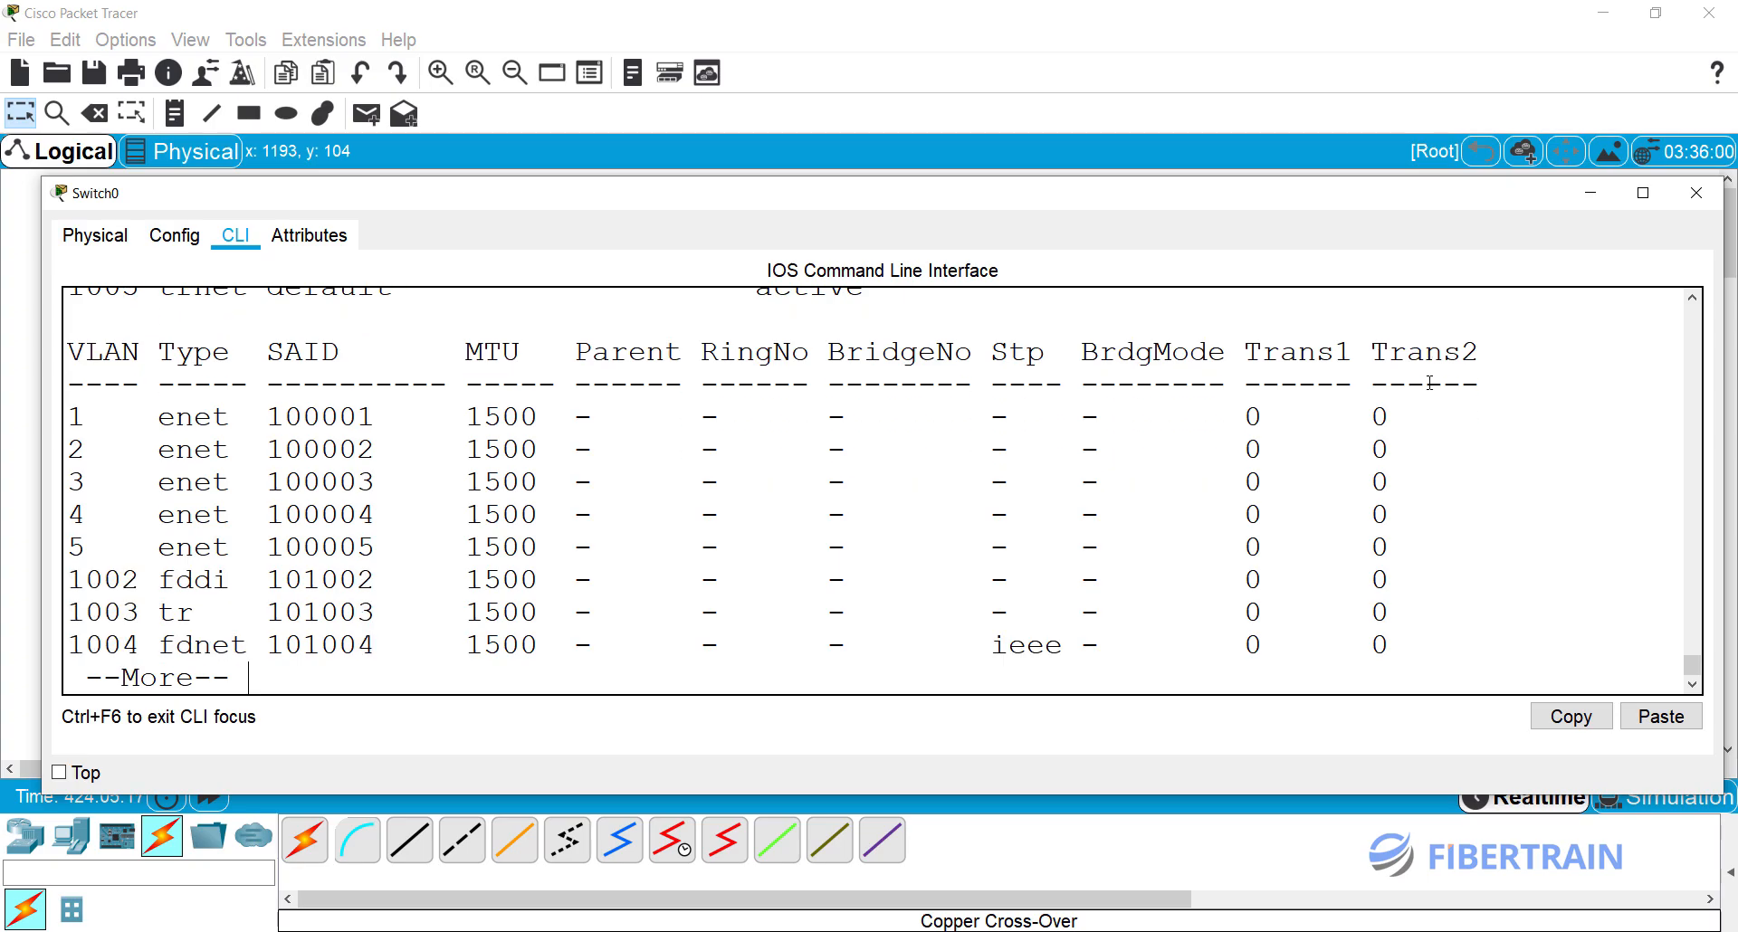
{"action": "key", "text": "Return"}
{"action": "key", "text": "Return"}
{"action": "key", "text": "Return"}
{"action": "key", "text": "Return"}
{"action": "key", "text": "Return"}
{"action": "key", "text": "Return"}
{"action": "key", "text": "Return"}
{"action": "key", "text": "Return"}
{"action": "key", "text": "Return"}
{"action": "key", "text": "Return"}
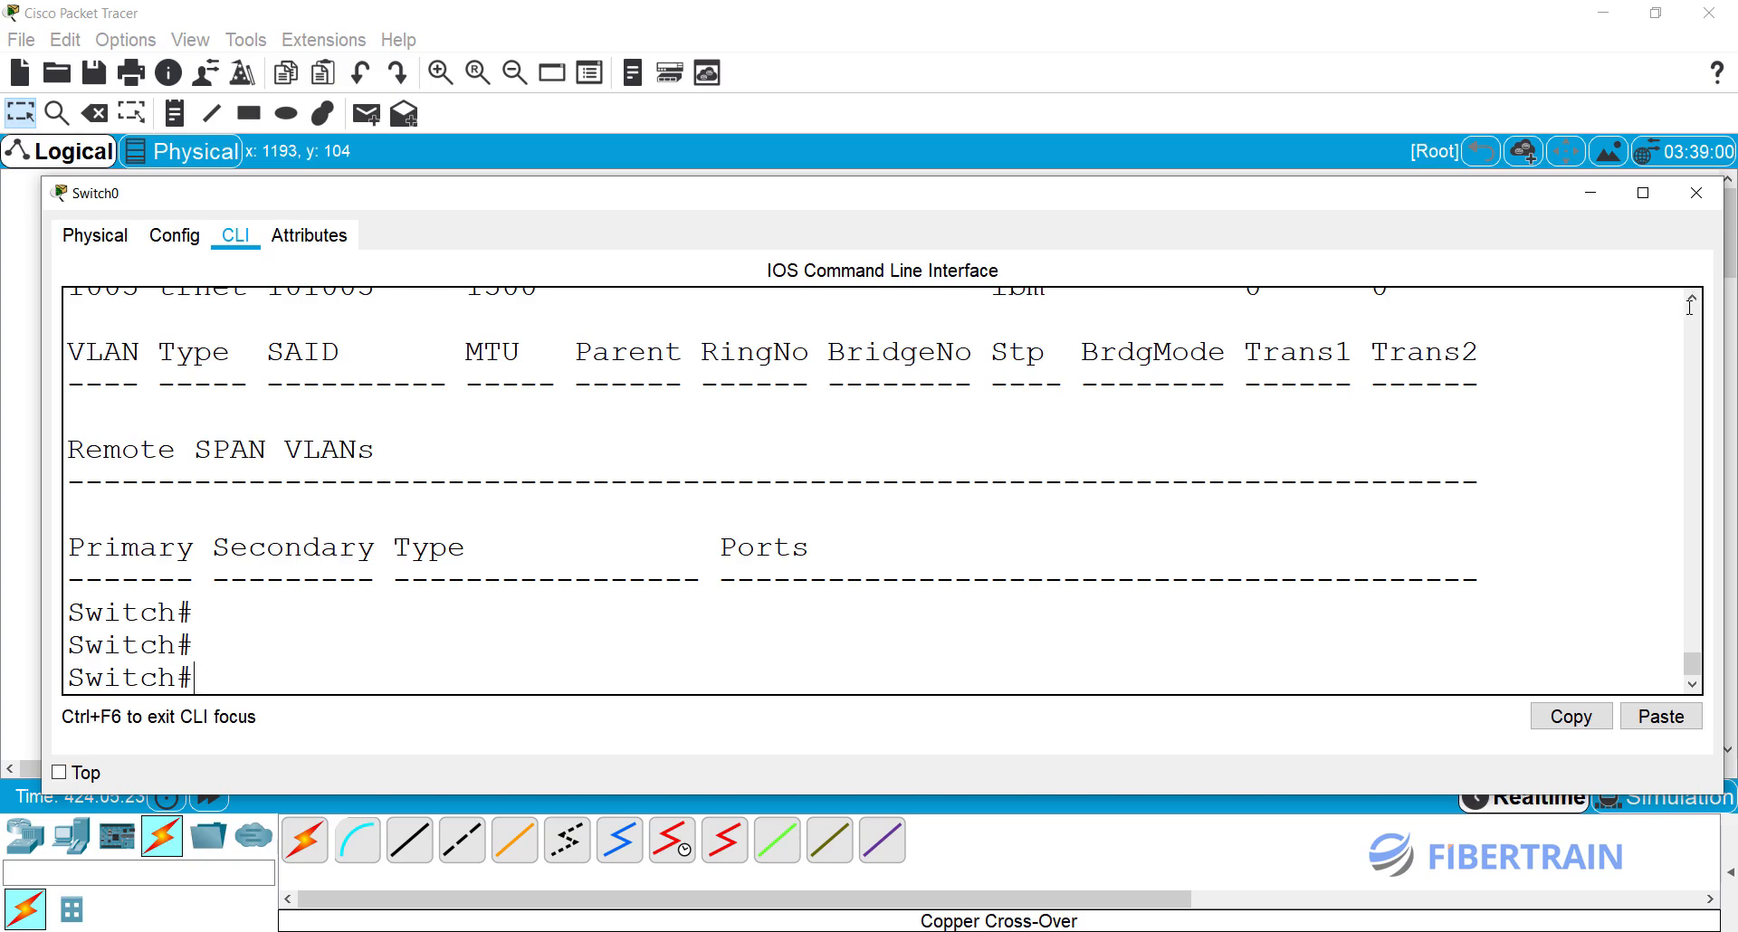
Step: Review the show vlan output from its end back to the first rows listing VLAN names, status and ports
{"action": "left_click", "coordinate": [1692, 297]}
{"action": "left_click", "coordinate": [1692, 297]}
{"action": "left_click", "coordinate": [1692, 299]}
{"action": "left_click", "coordinate": [1692, 299]}
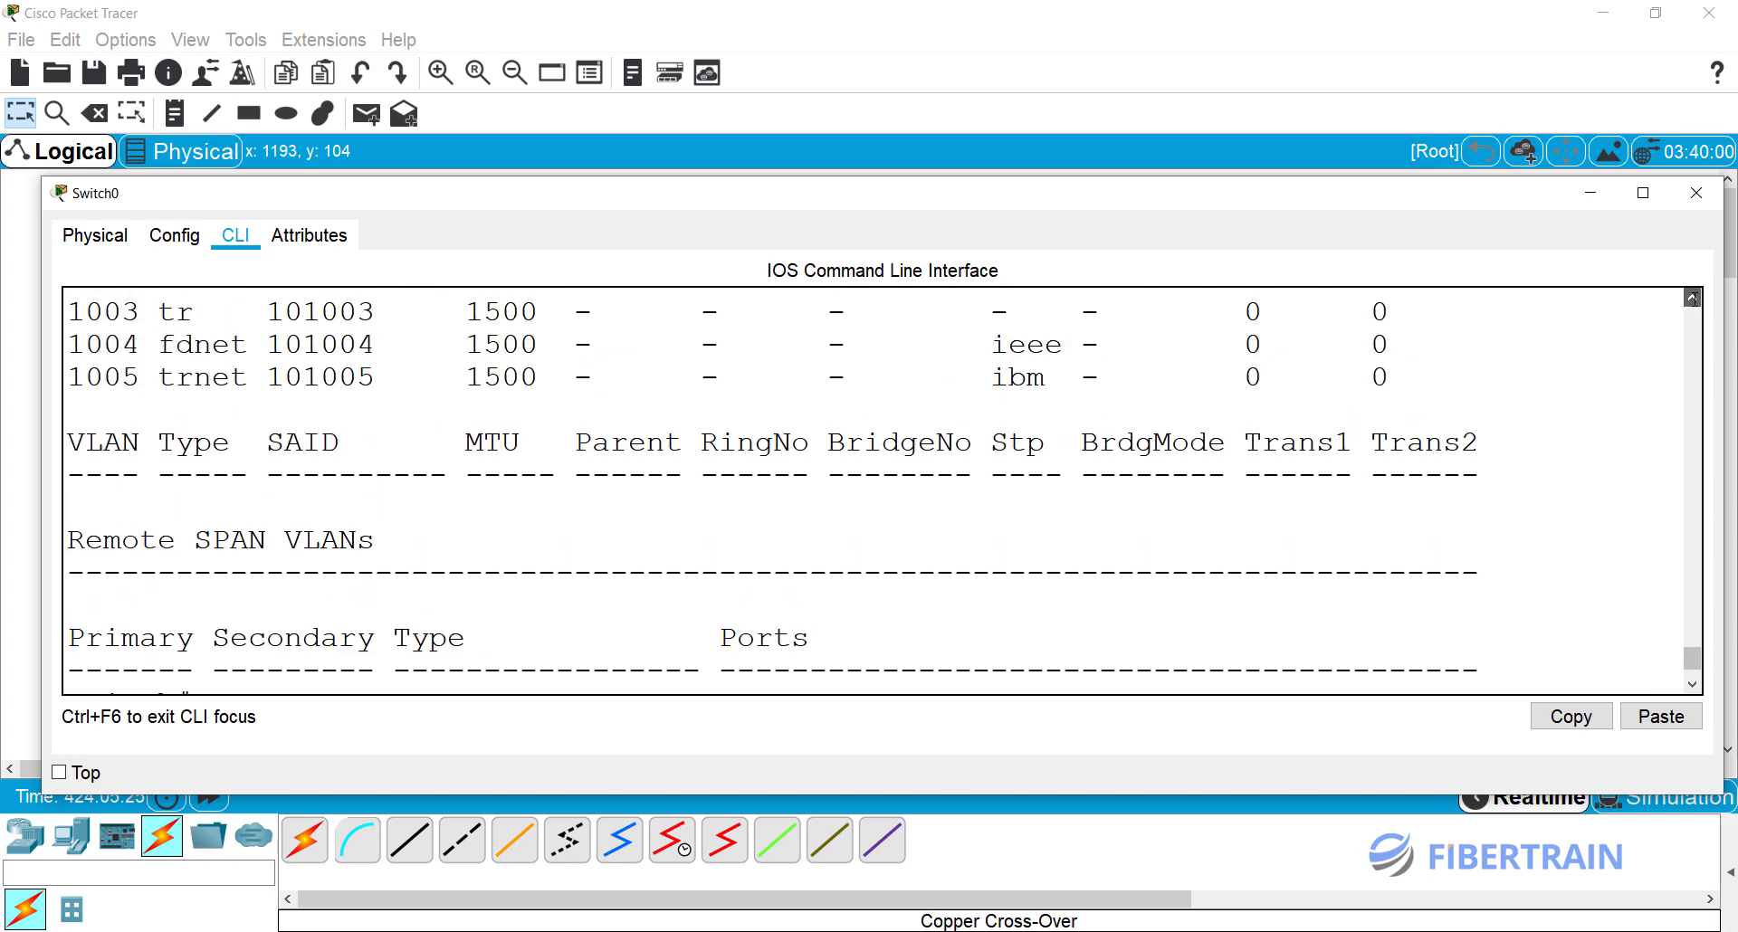
{"action": "left_click", "coordinate": [1692, 298]}
{"action": "left_click", "coordinate": [1692, 298]}
{"action": "left_click", "coordinate": [1692, 298]}
{"action": "left_click", "coordinate": [1692, 298]}
{"action": "left_click", "coordinate": [1692, 299]}
{"action": "left_click", "coordinate": [1692, 299]}
{"action": "left_click", "coordinate": [1692, 299]}
{"action": "left_click", "coordinate": [1692, 298]}
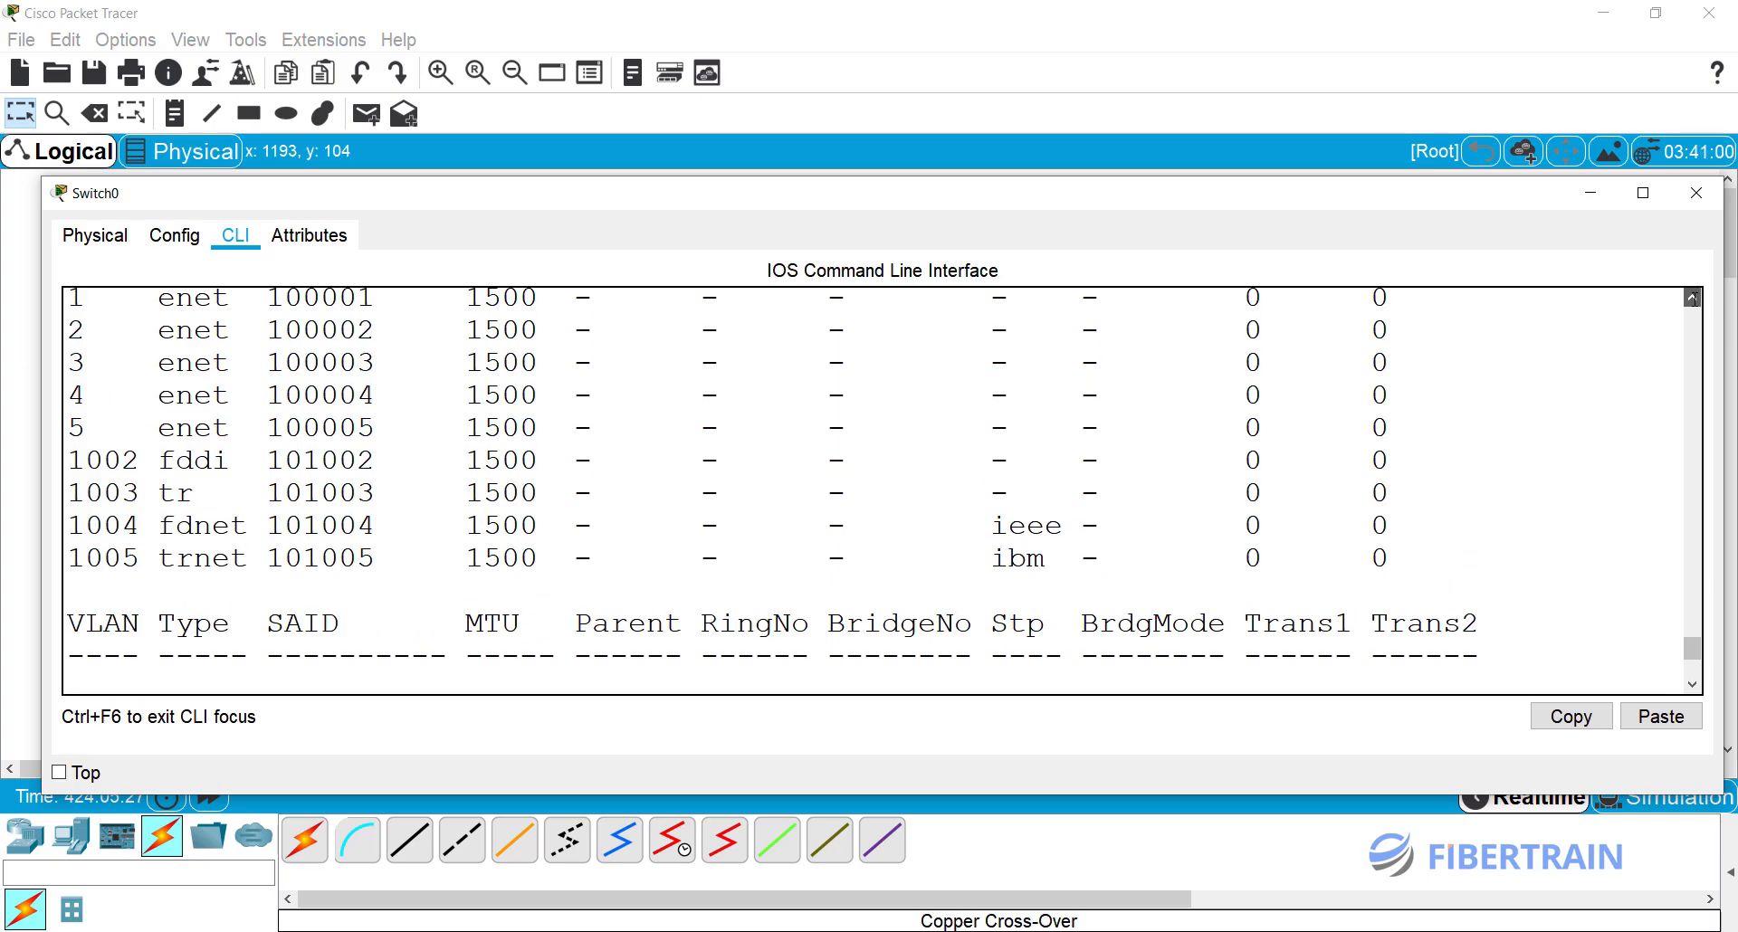
{"action": "left_click", "coordinate": [1692, 299]}
{"action": "left_click", "coordinate": [1692, 299]}
{"action": "left_click", "coordinate": [1692, 299]}
{"action": "left_click", "coordinate": [1692, 299]}
{"action": "left_click", "coordinate": [1692, 299]}
{"action": "left_click", "coordinate": [1692, 298]}
{"action": "left_click", "coordinate": [1692, 299]}
{"action": "left_click", "coordinate": [1692, 299]}
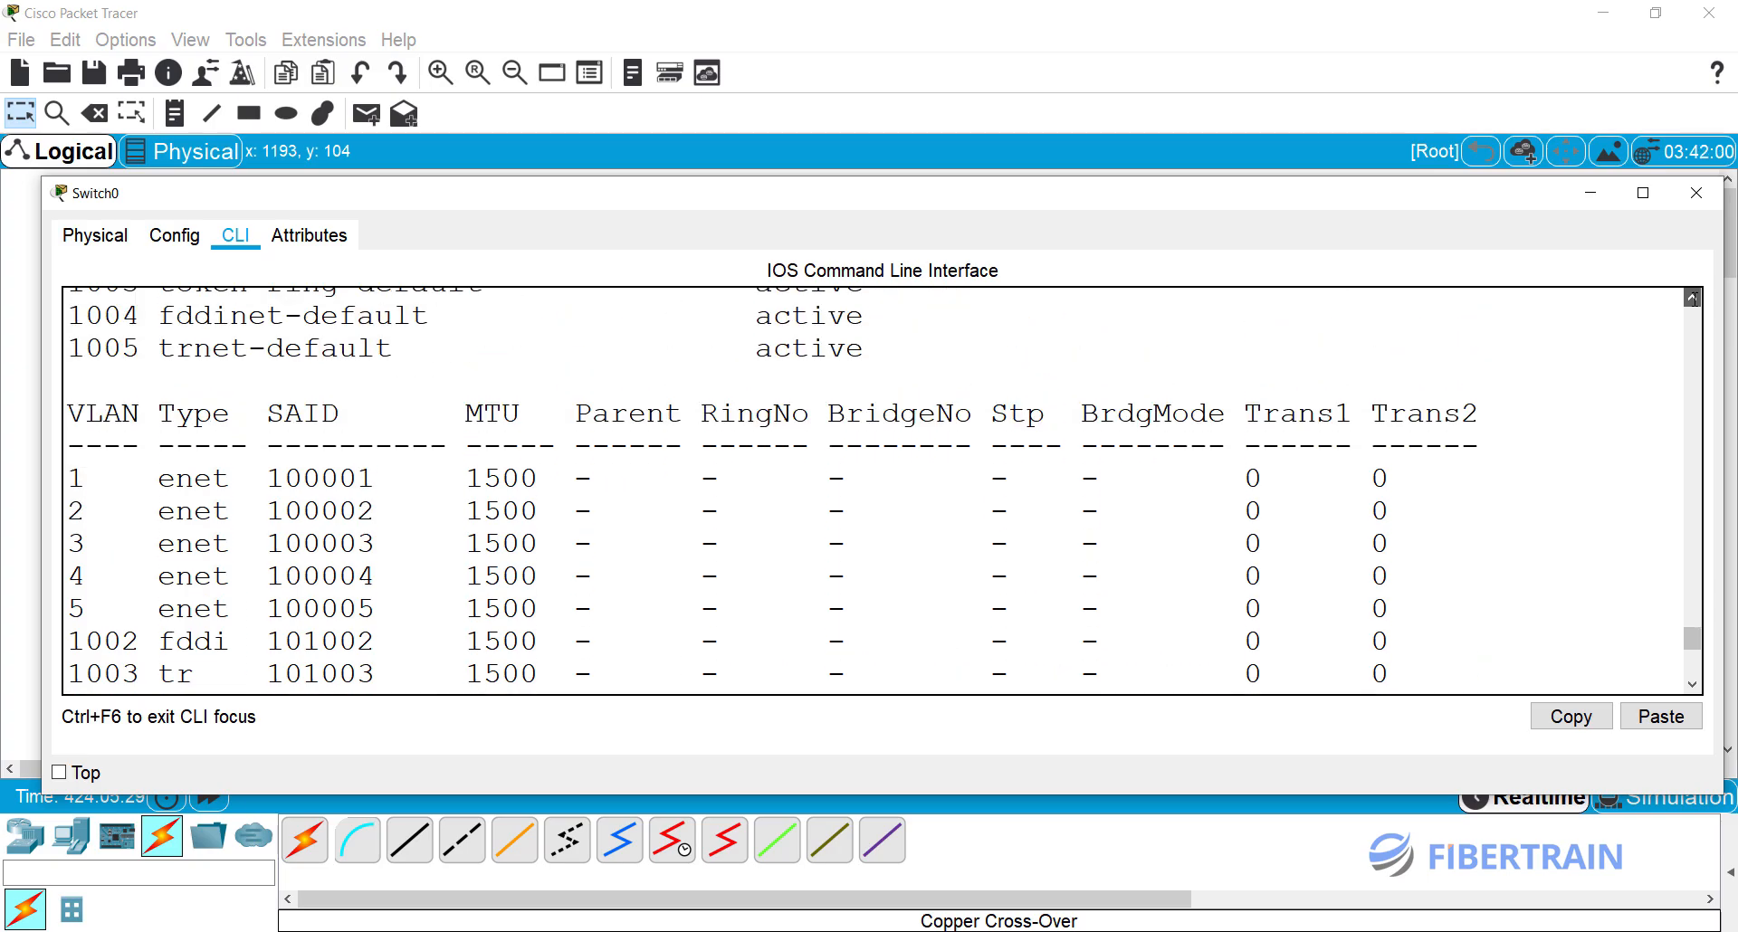
{"action": "left_click", "coordinate": [1692, 299]}
{"action": "left_click", "coordinate": [1692, 299]}
{"action": "left_click", "coordinate": [1692, 299]}
{"action": "left_click", "coordinate": [1692, 298]}
{"action": "left_click", "coordinate": [1692, 298]}
{"action": "left_click", "coordinate": [1692, 299]}
{"action": "left_click", "coordinate": [1692, 299]}
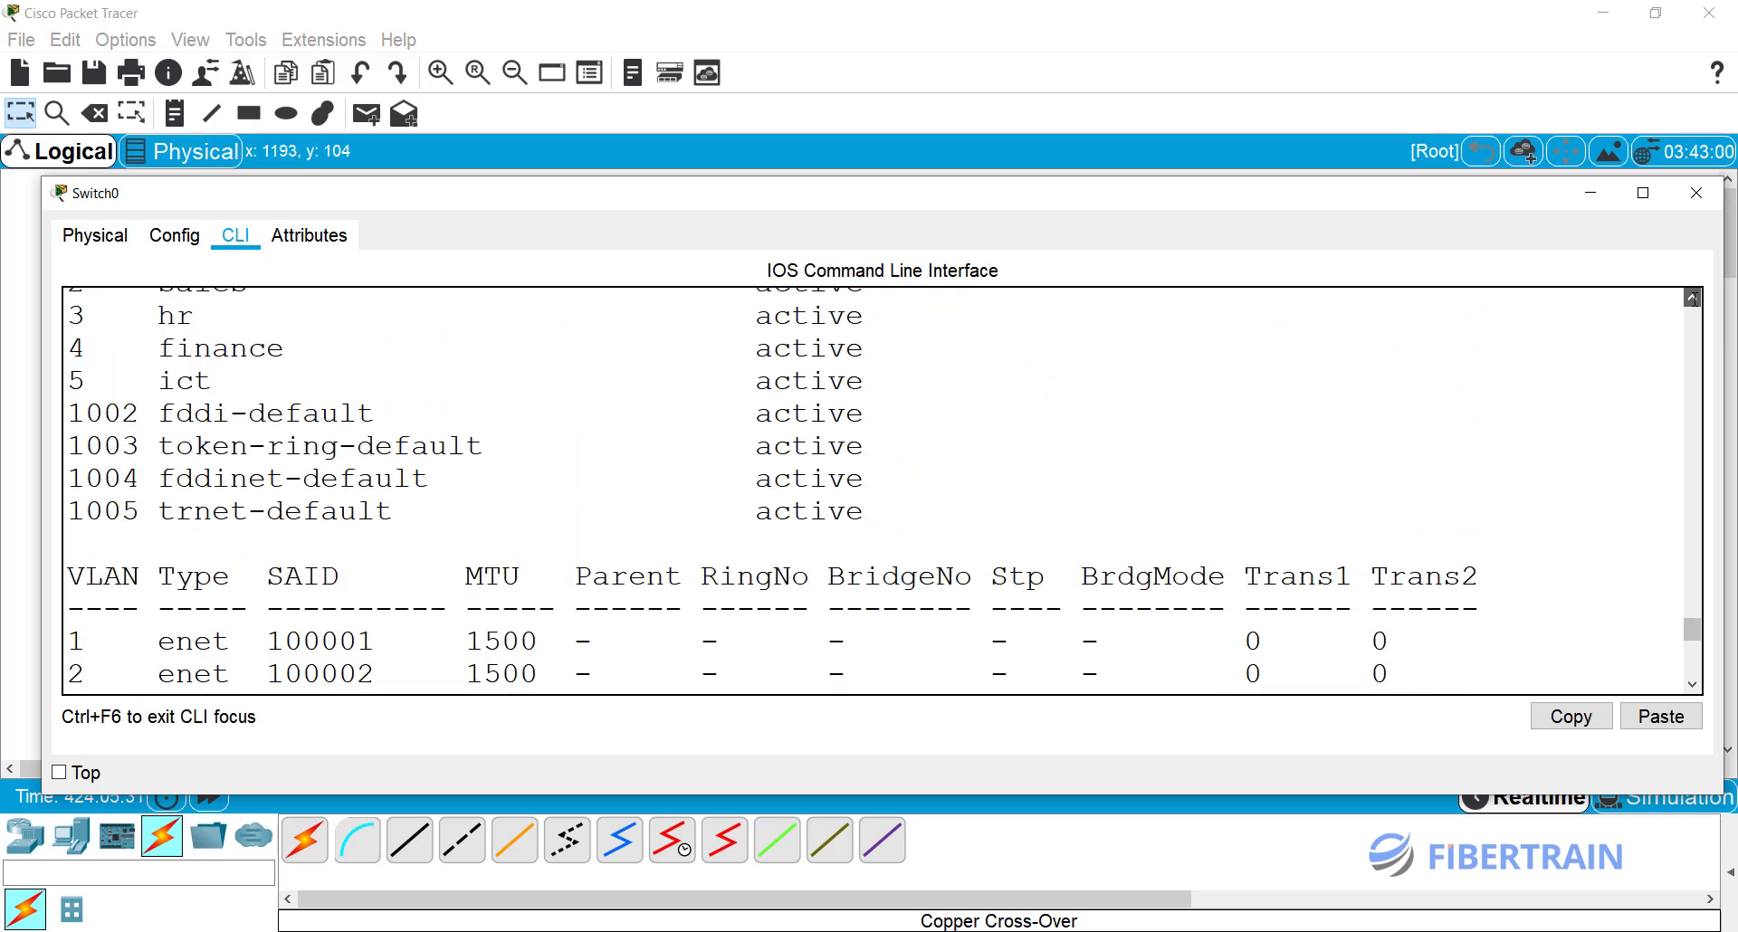
{"action": "left_click", "coordinate": [1692, 298]}
{"action": "left_click", "coordinate": [1692, 299]}
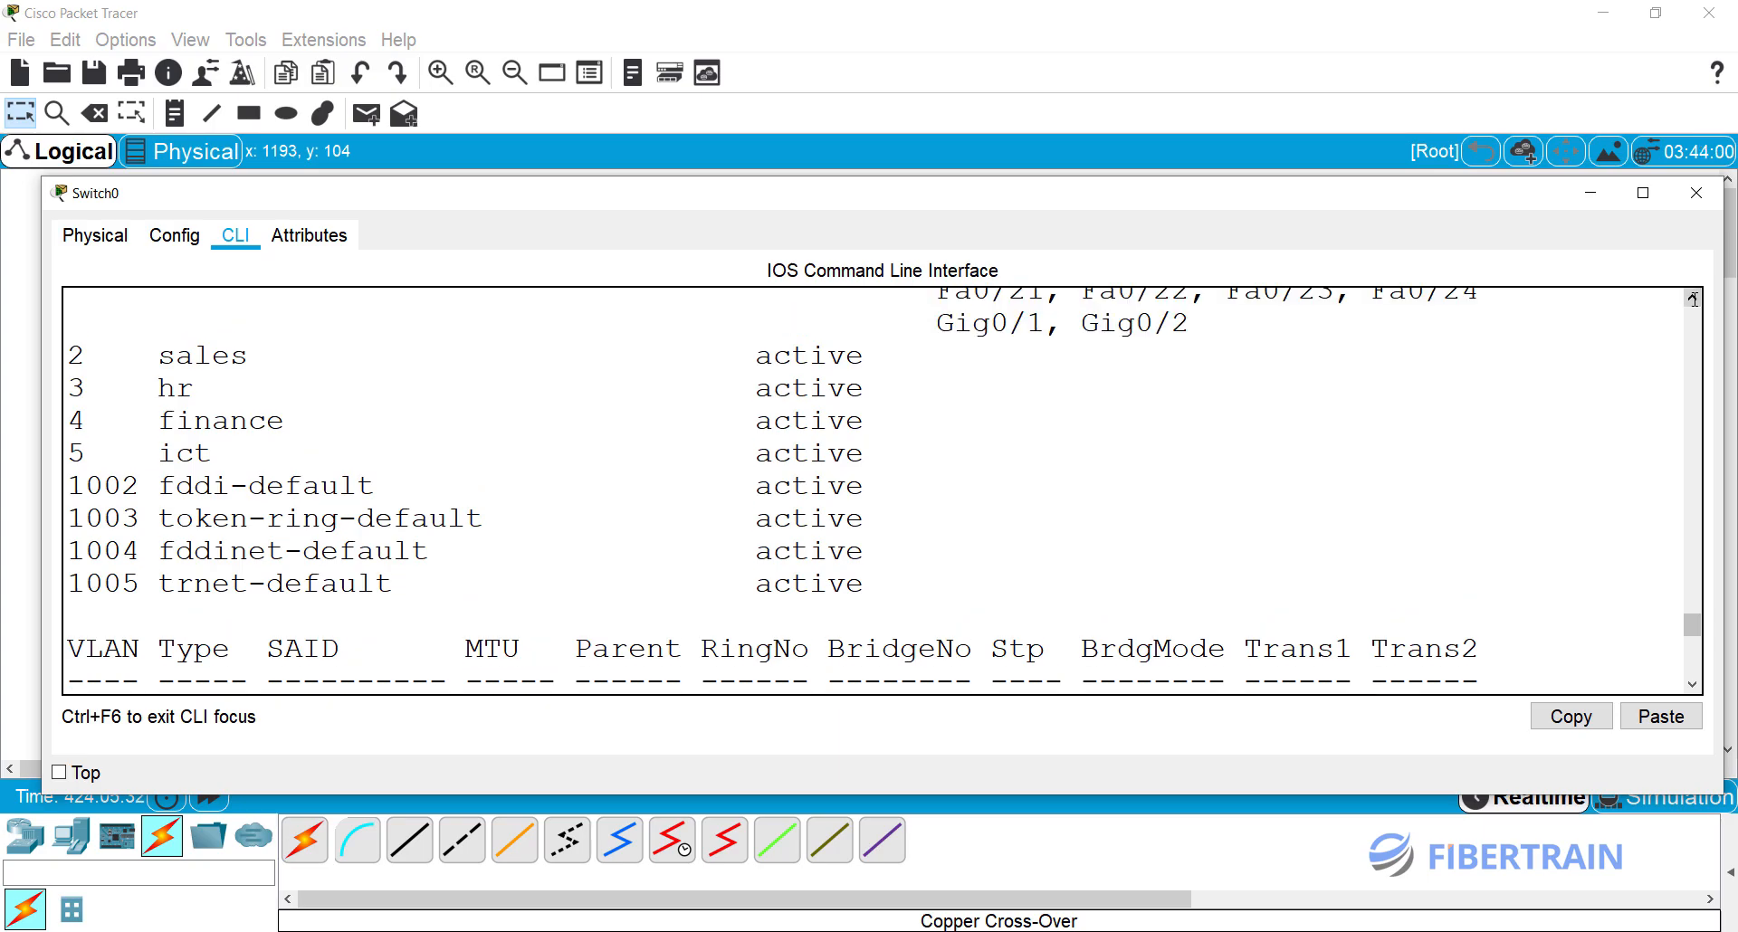
{"action": "left_click", "coordinate": [1692, 299]}
{"action": "left_click", "coordinate": [1692, 299]}
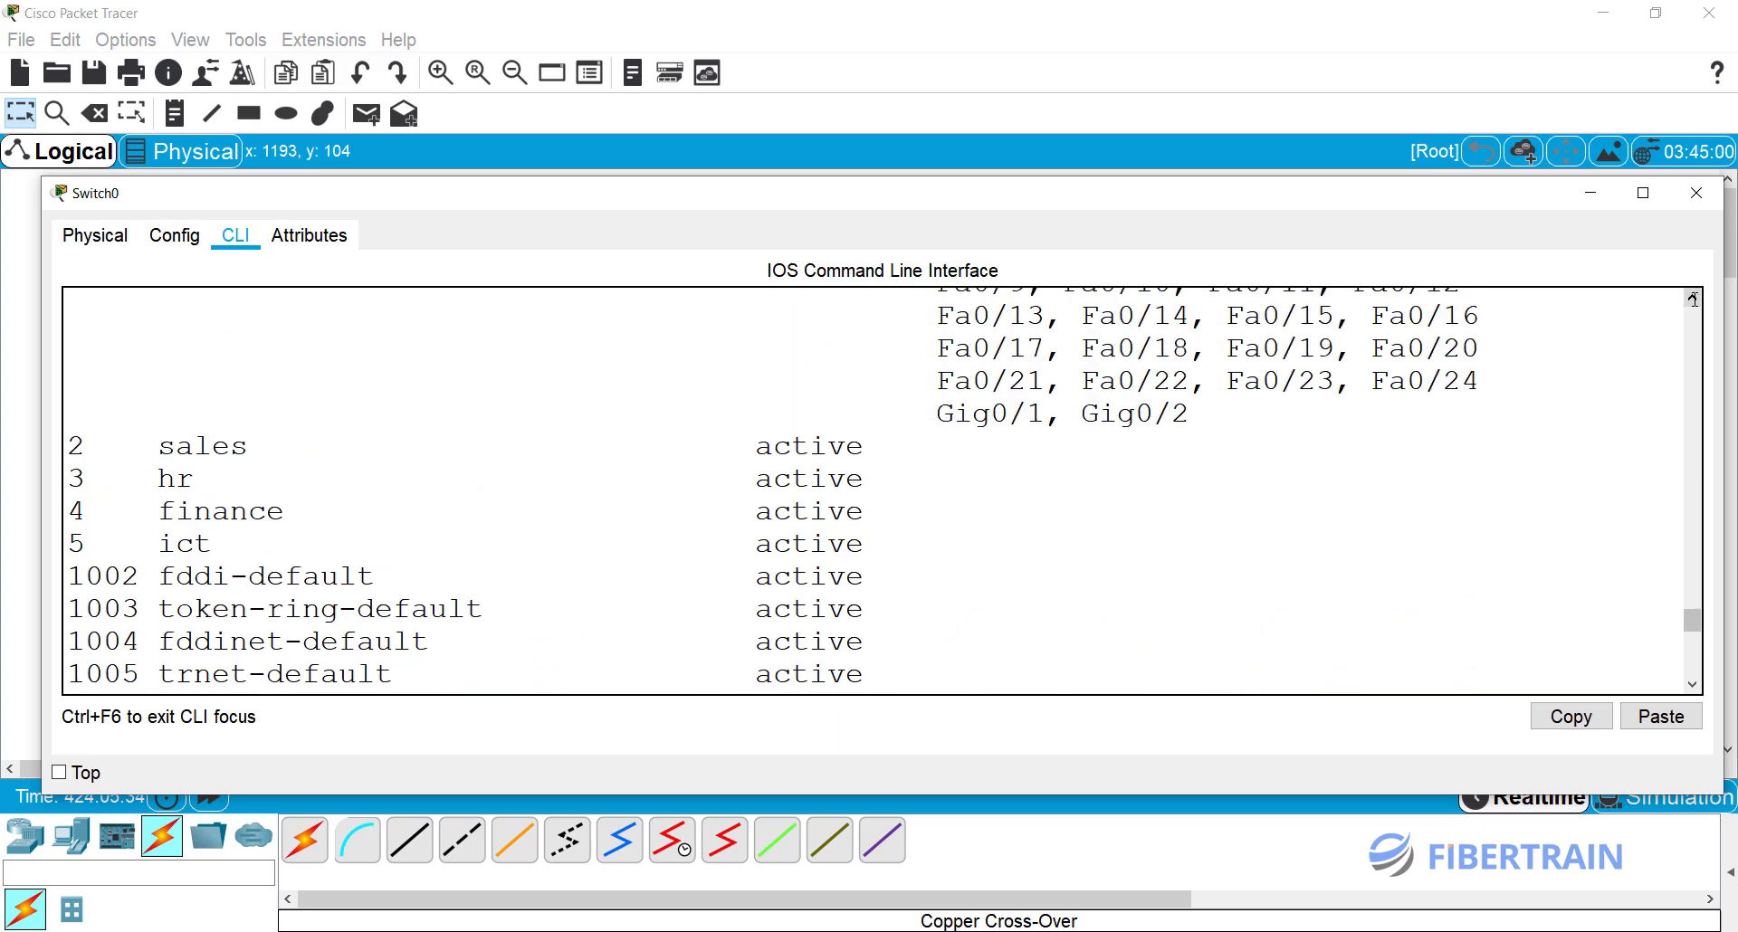
{"action": "left_click", "coordinate": [1692, 298]}
{"action": "left_click", "coordinate": [1692, 299]}
{"action": "left_click", "coordinate": [1692, 298]}
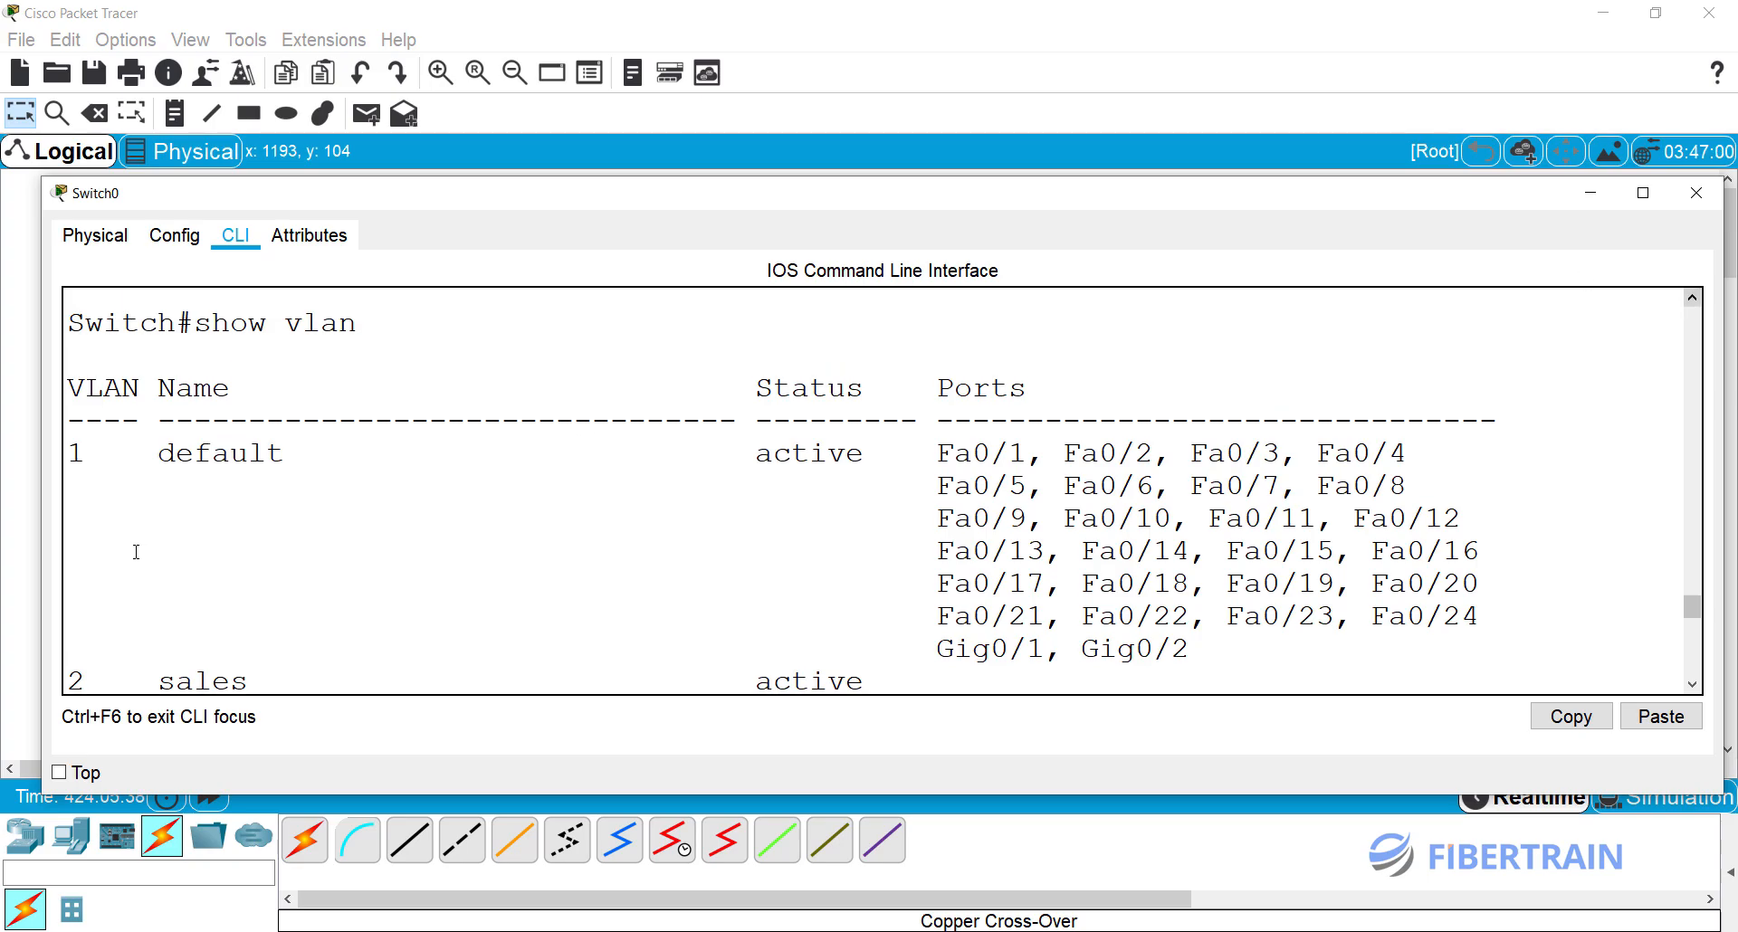
Step: Examine the VLAN table's ID and name columns, the default VLAN's assigned ports, and the sales VLAN's row
{"action": "left_click_drag", "start_coordinate": [98, 453], "coordinate": [67, 453]}
{"action": "left_click_drag", "start_coordinate": [145, 388], "coordinate": [47, 391]}
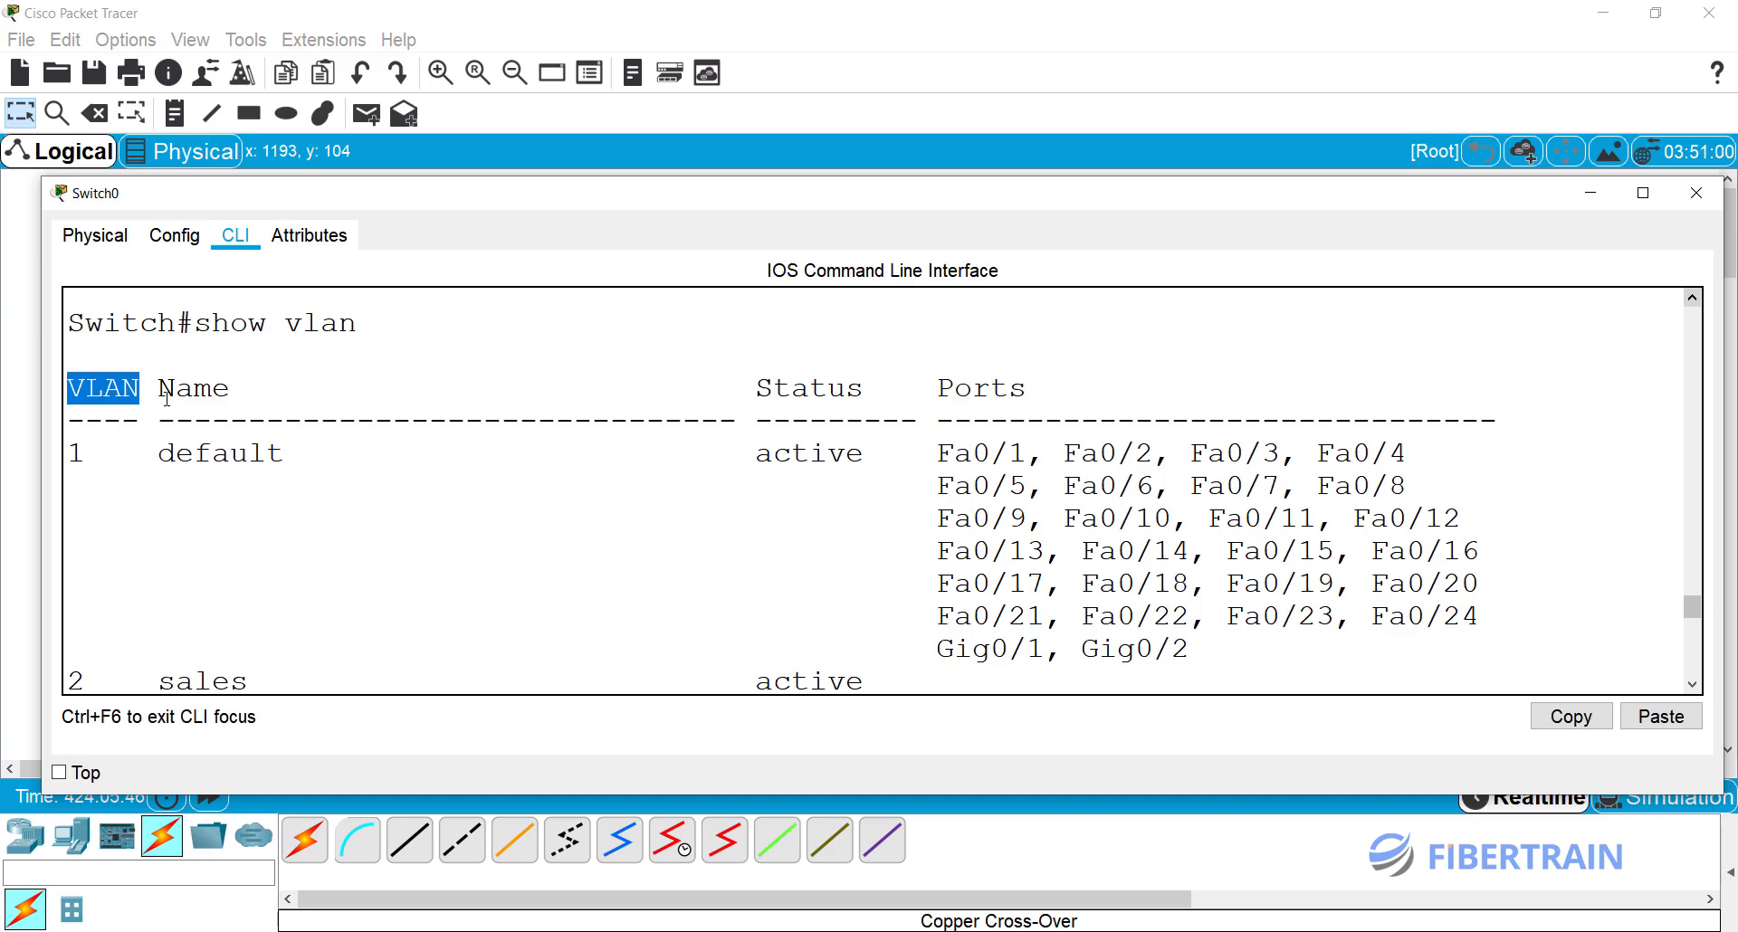
{"action": "left_click_drag", "start_coordinate": [157, 387], "coordinate": [258, 392]}
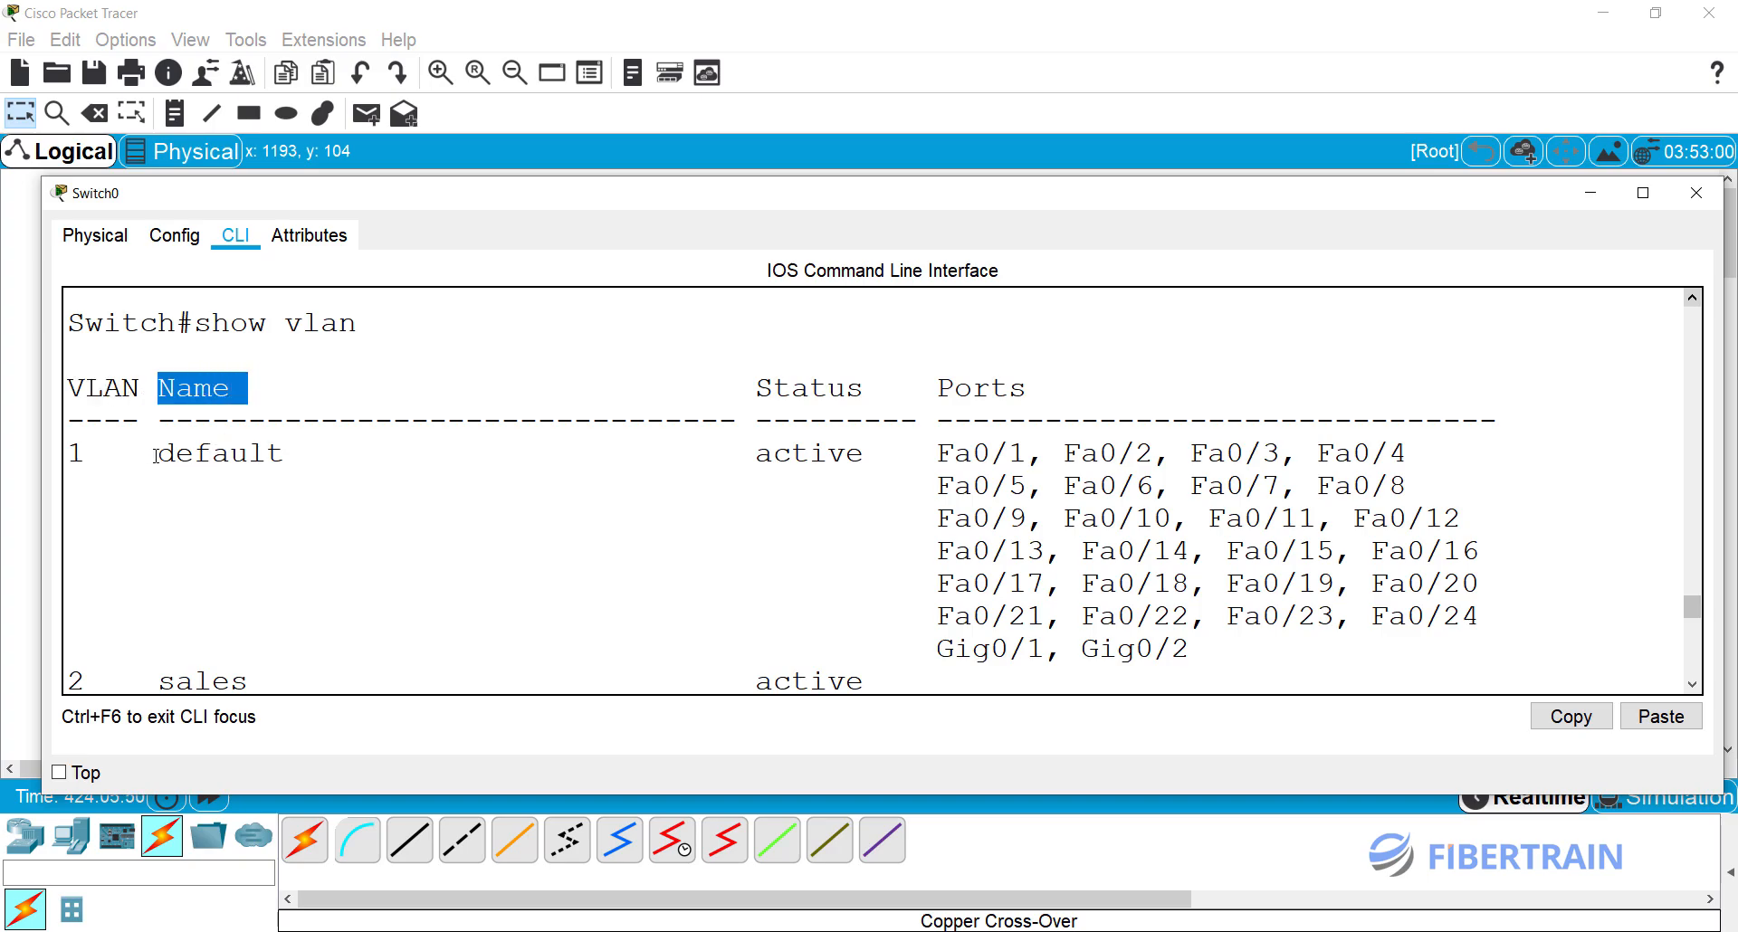
{"action": "left_click_drag", "start_coordinate": [156, 455], "coordinate": [298, 458]}
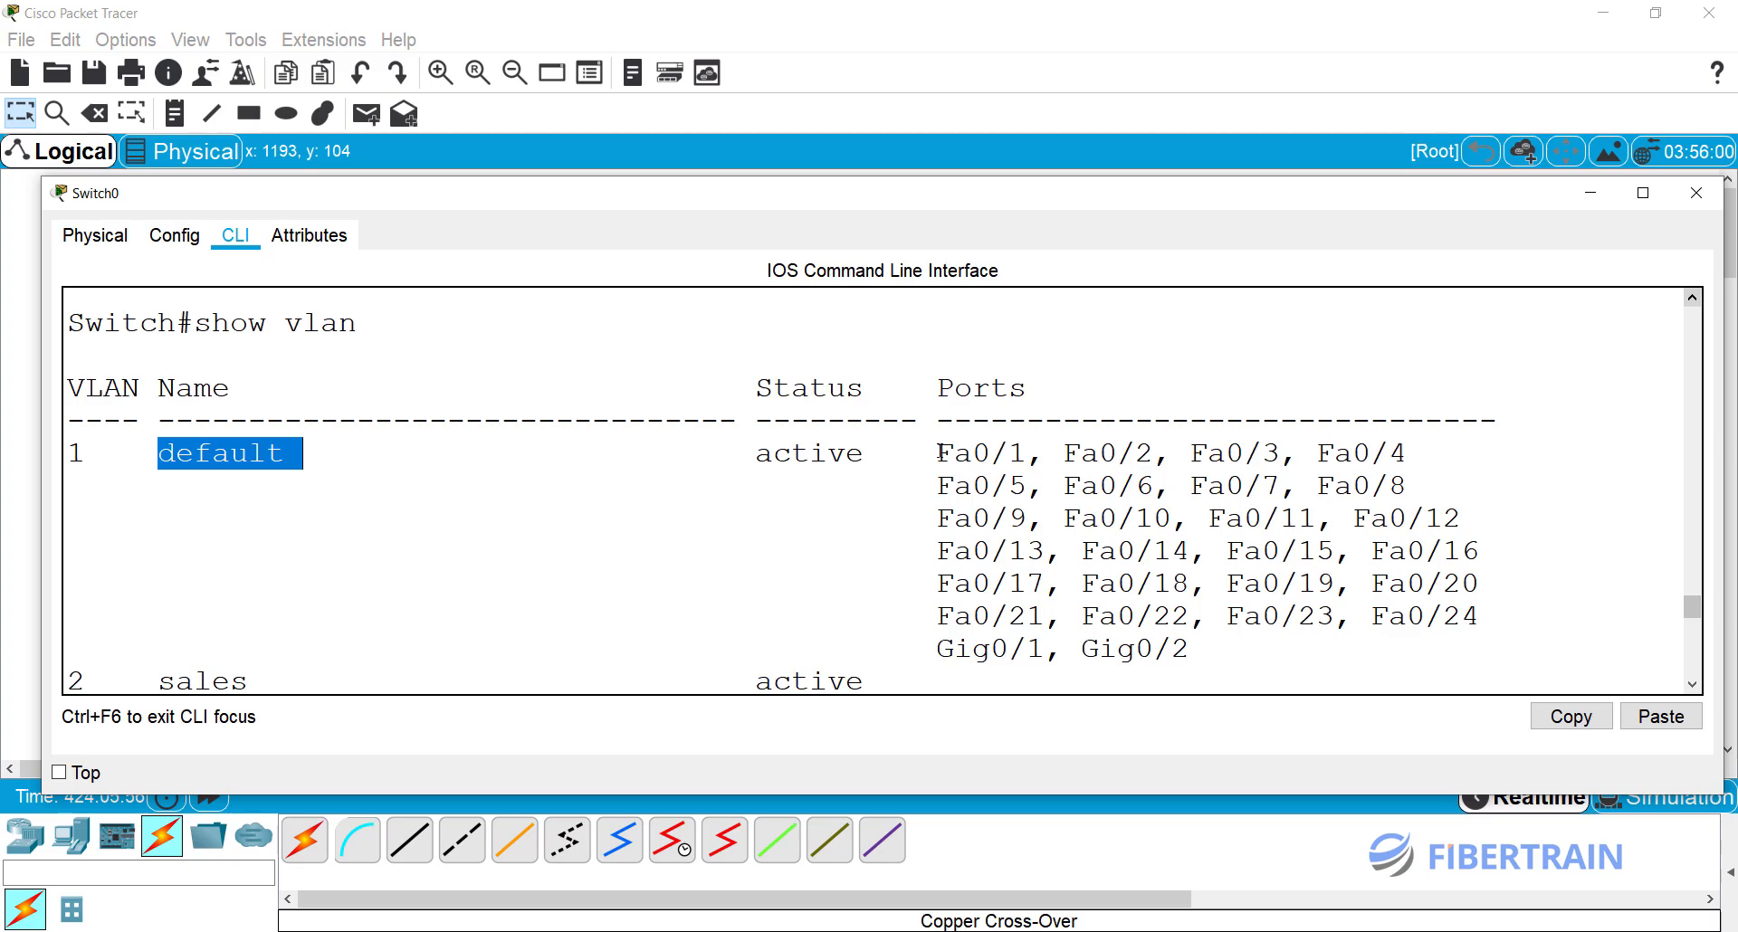
{"action": "left_click_drag", "start_coordinate": [936, 450], "coordinate": [1205, 640]}
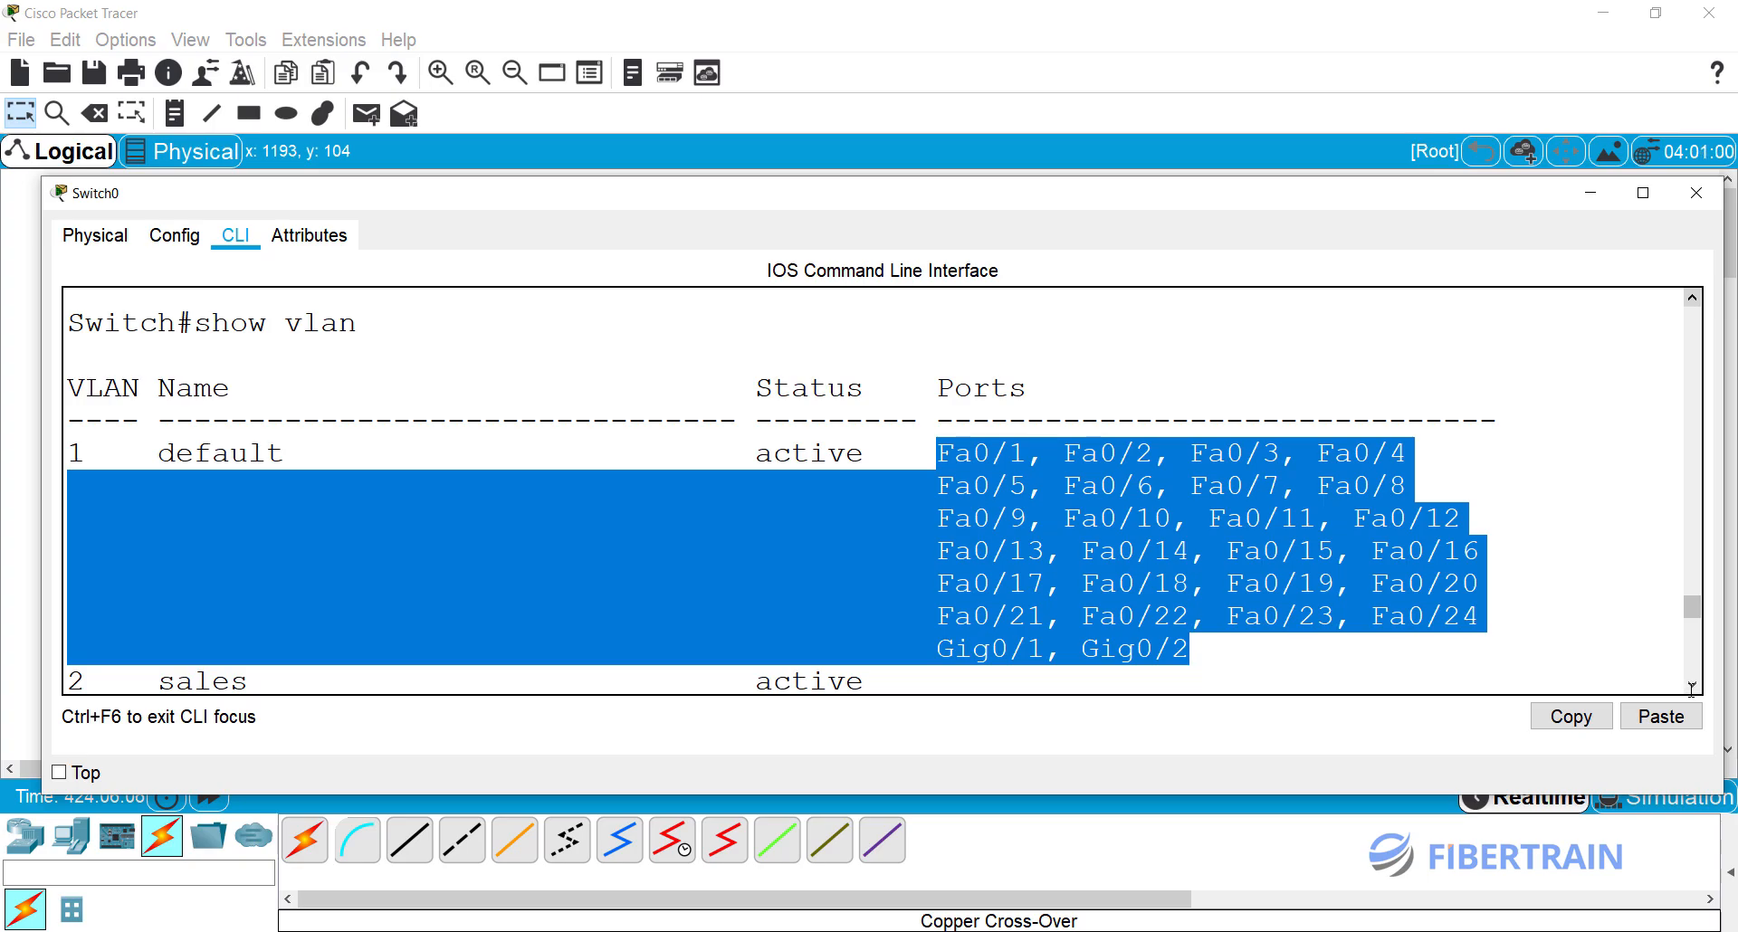
{"action": "left_click_drag", "start_coordinate": [1692, 685], "coordinate": [1692, 685]}
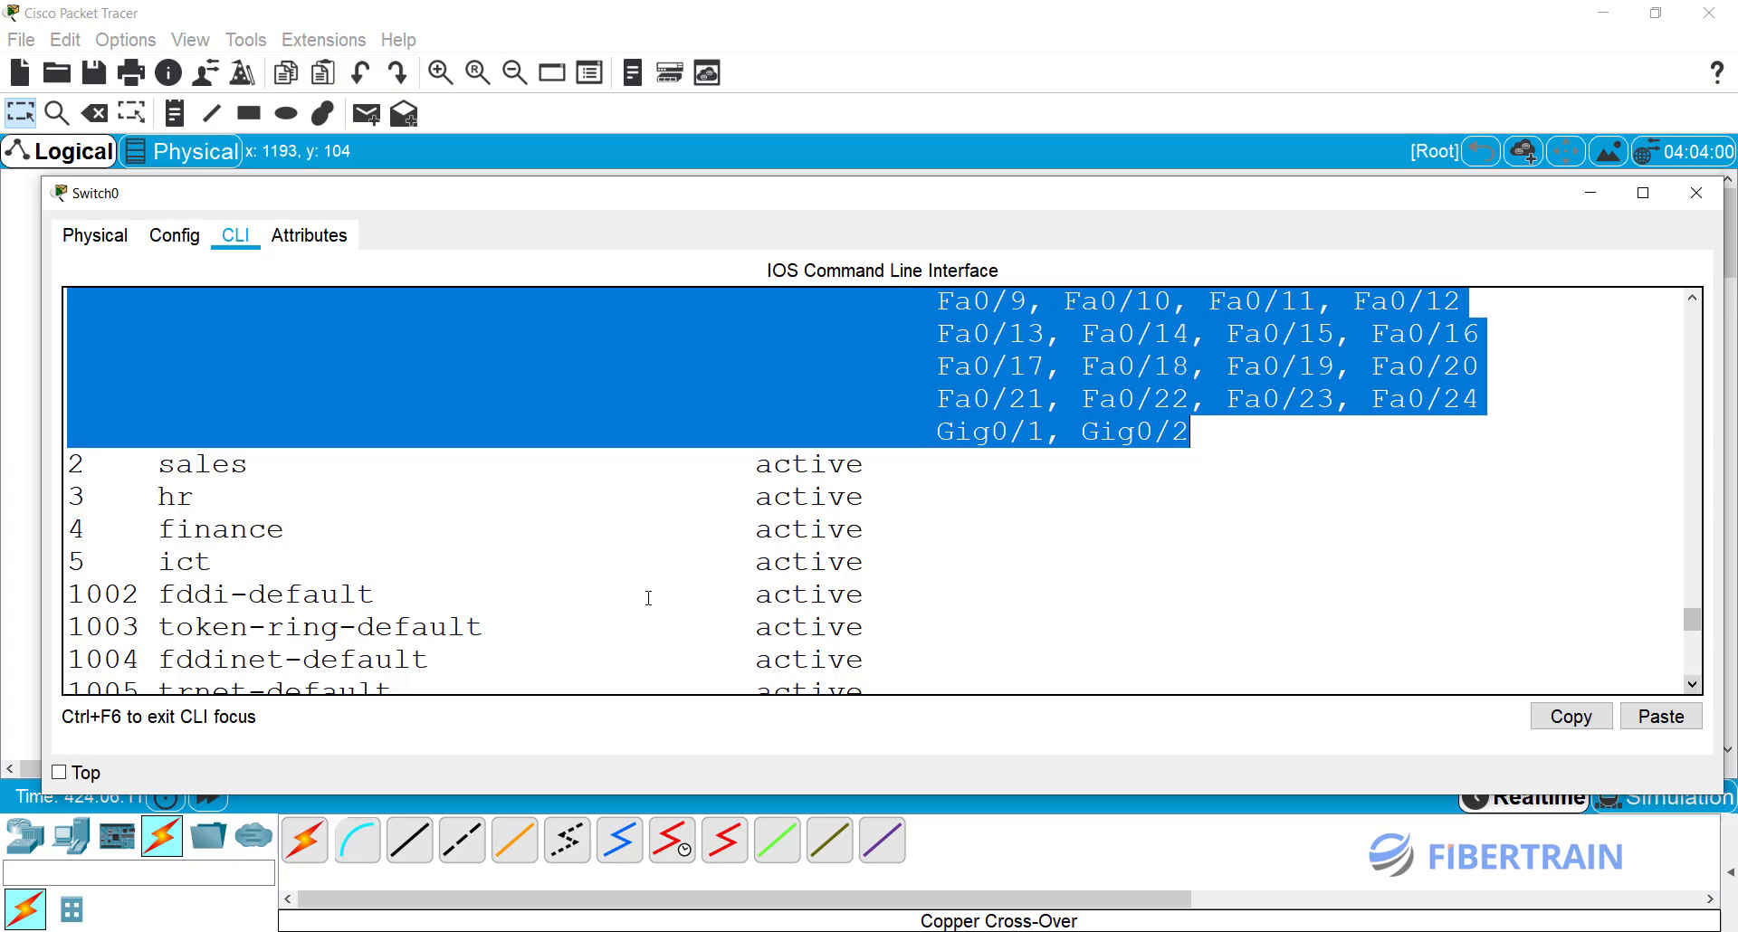
{"action": "double_click", "coordinate": [93, 466]}
{"action": "left_click", "coordinate": [91, 466]}
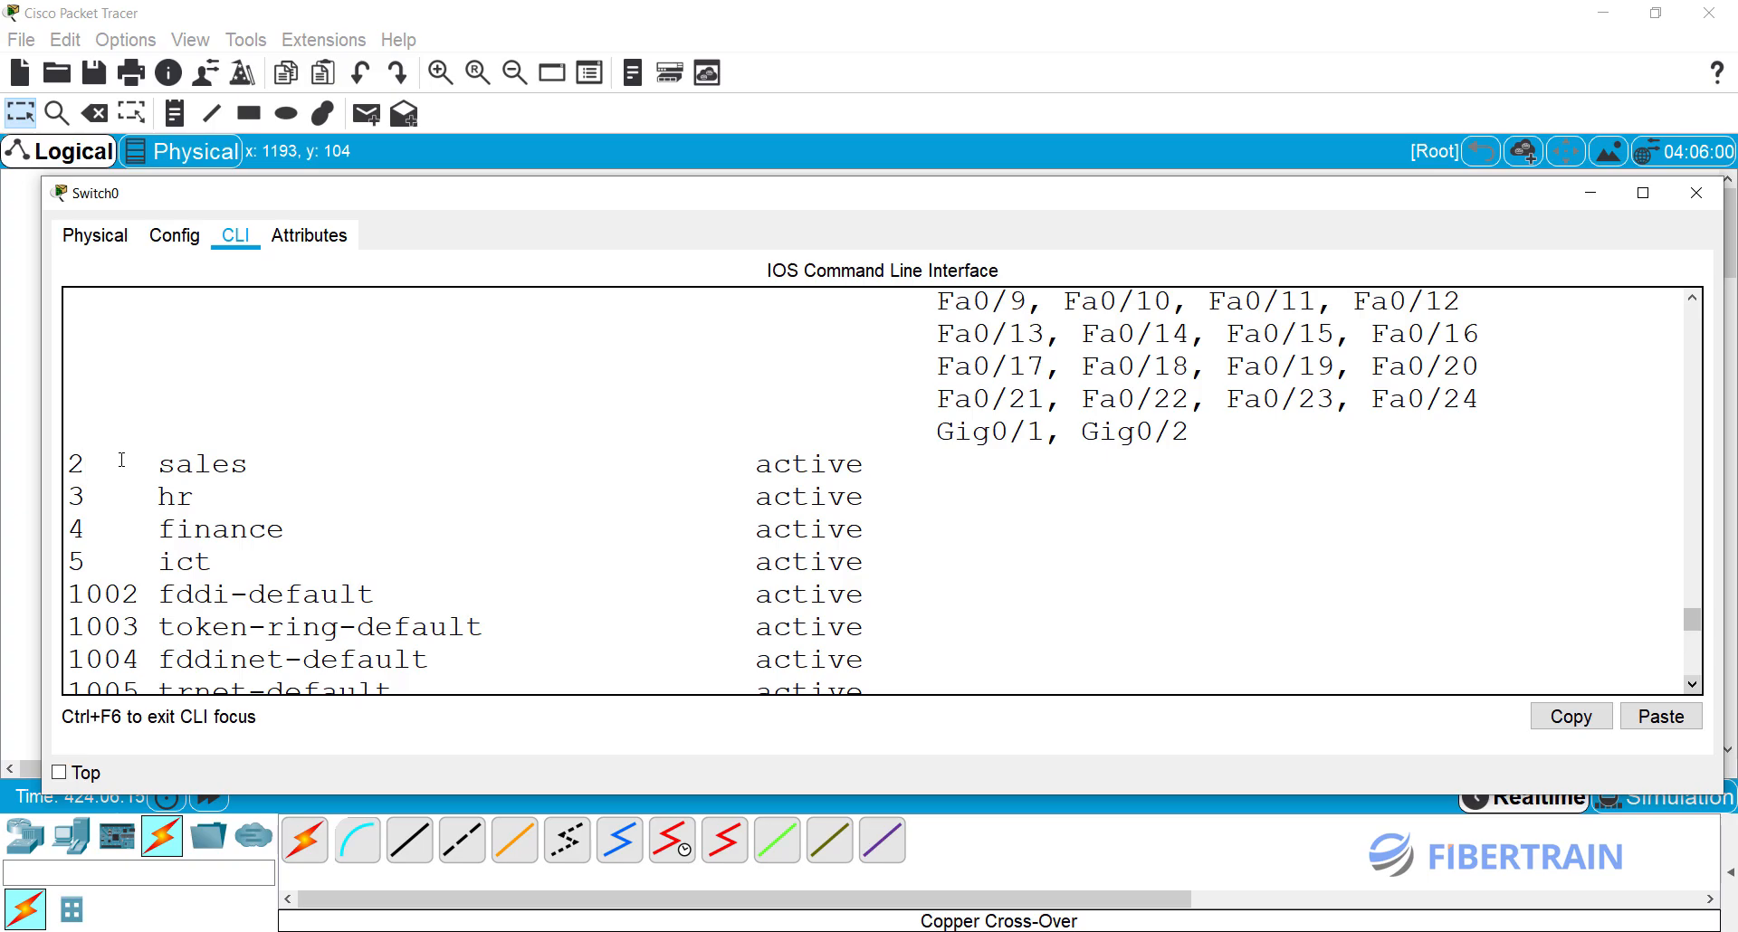
{"action": "left_click_drag", "start_coordinate": [156, 464], "coordinate": [990, 461]}
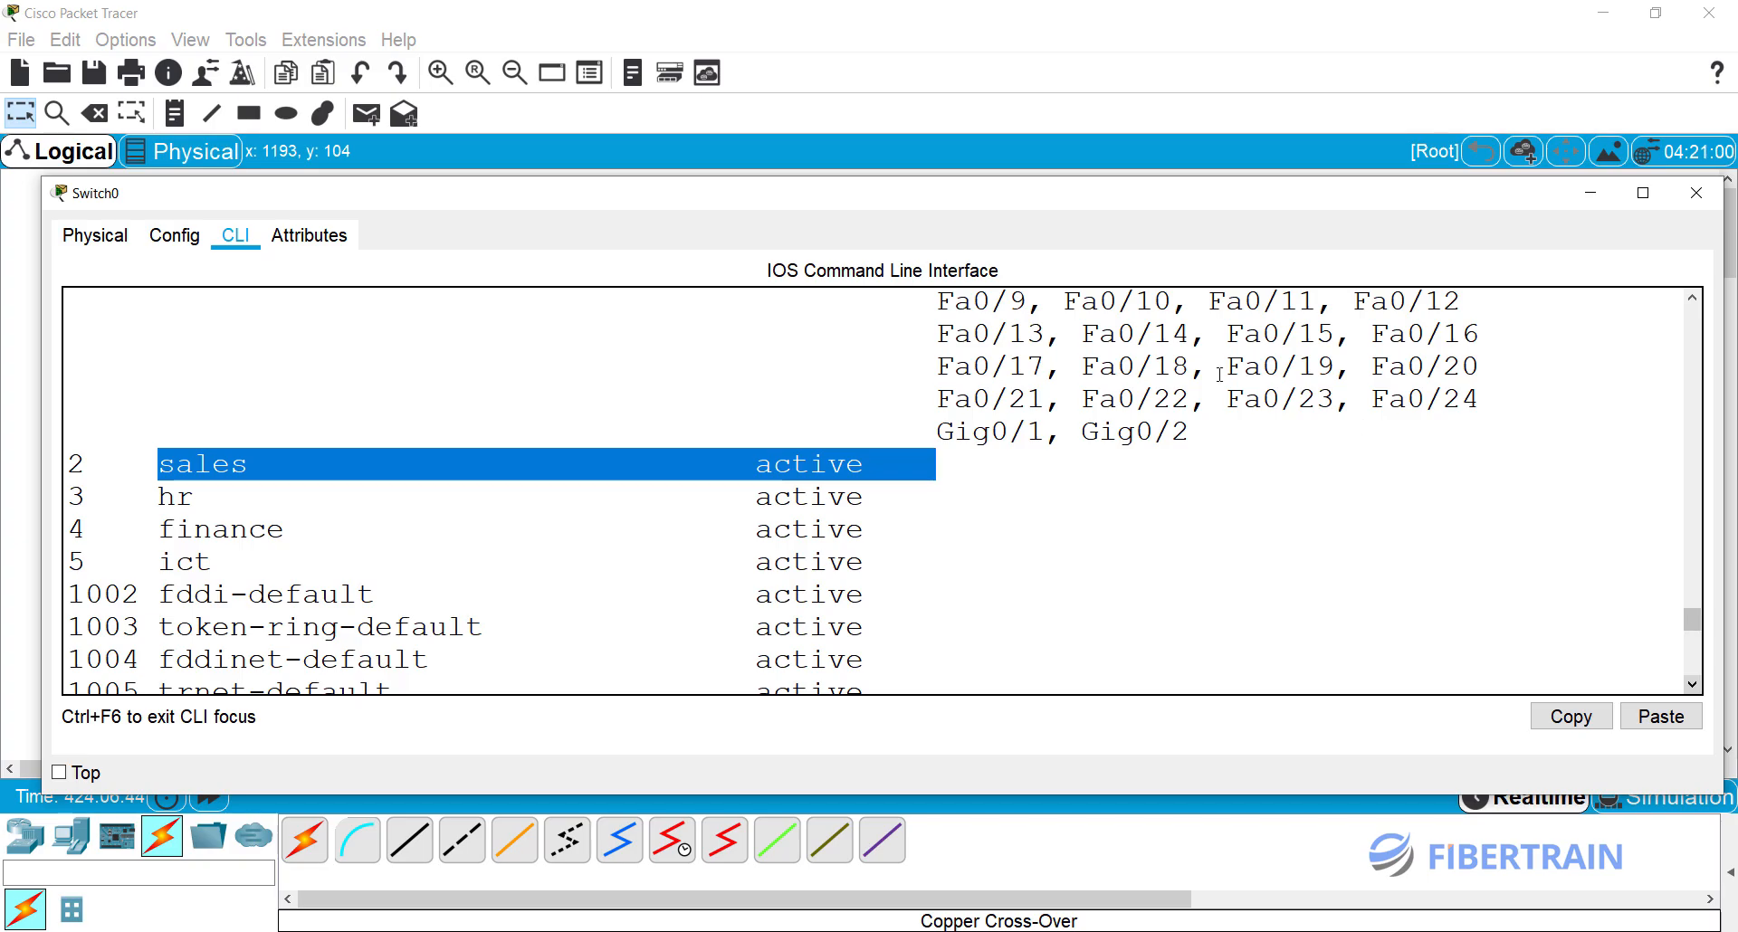
Step: Label the switch serving Sales and HR "SW1" and the switch serving Finance and ICT "SW2" with text notes above them
{"action": "left_click", "coordinate": [987, 143]}
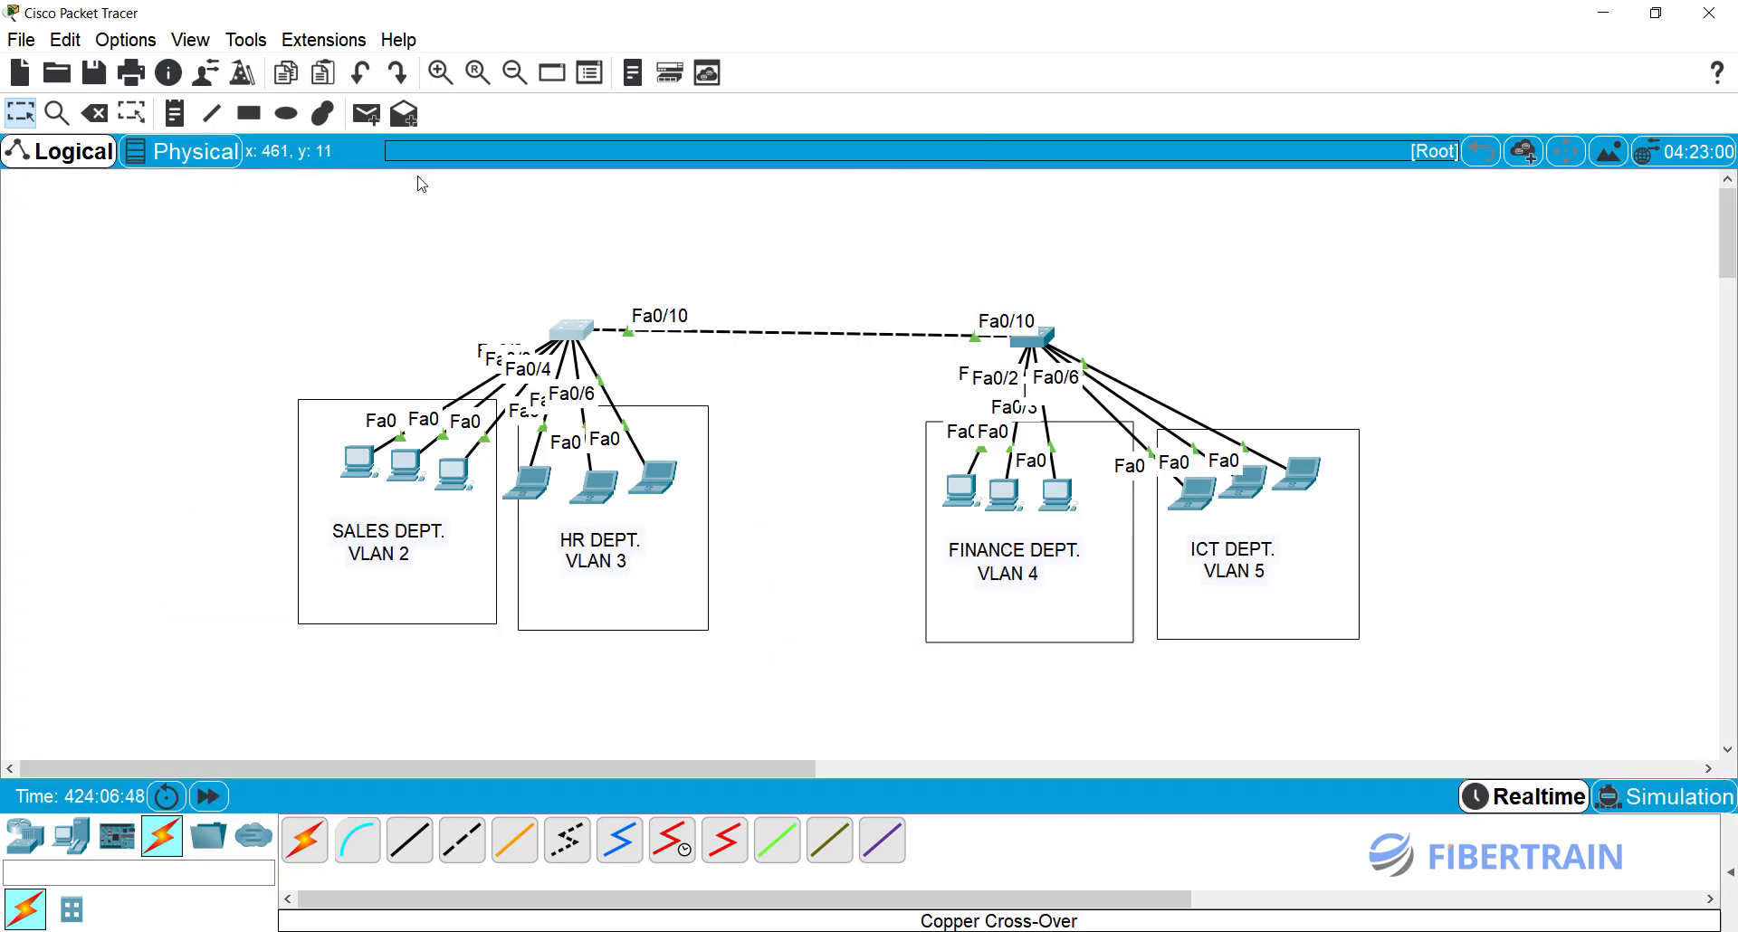
{"action": "left_click", "coordinate": [175, 112]}
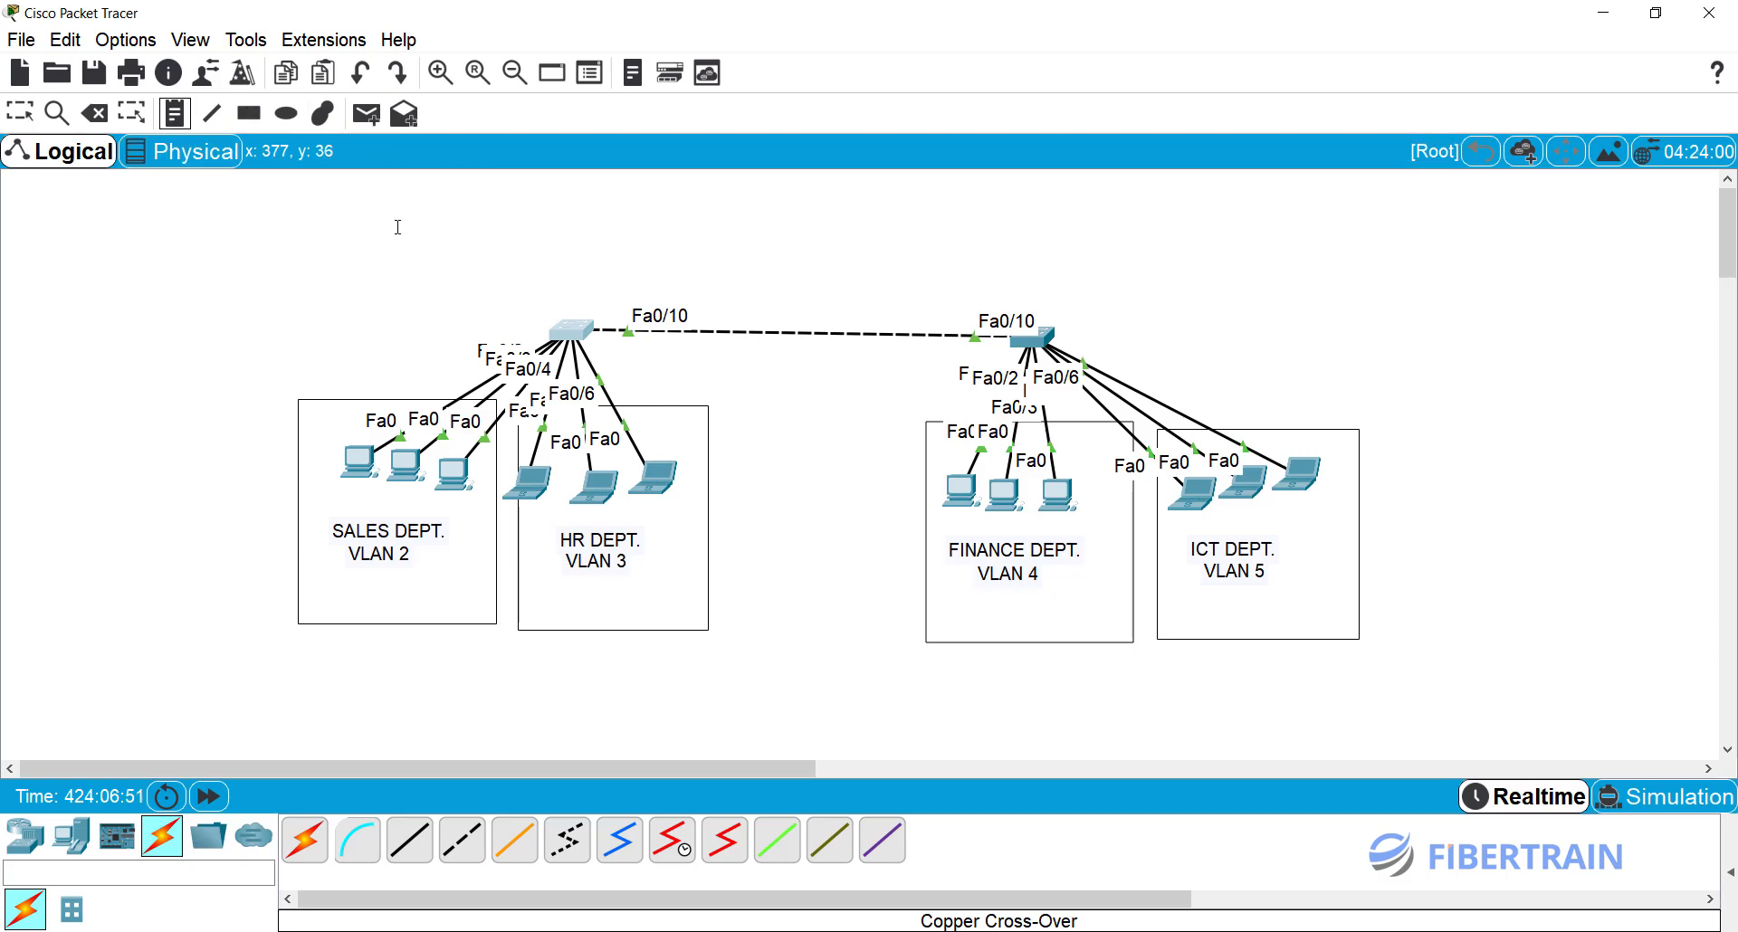
{"action": "left_click", "coordinate": [547, 271]}
{"action": "type", "text": "SW"}
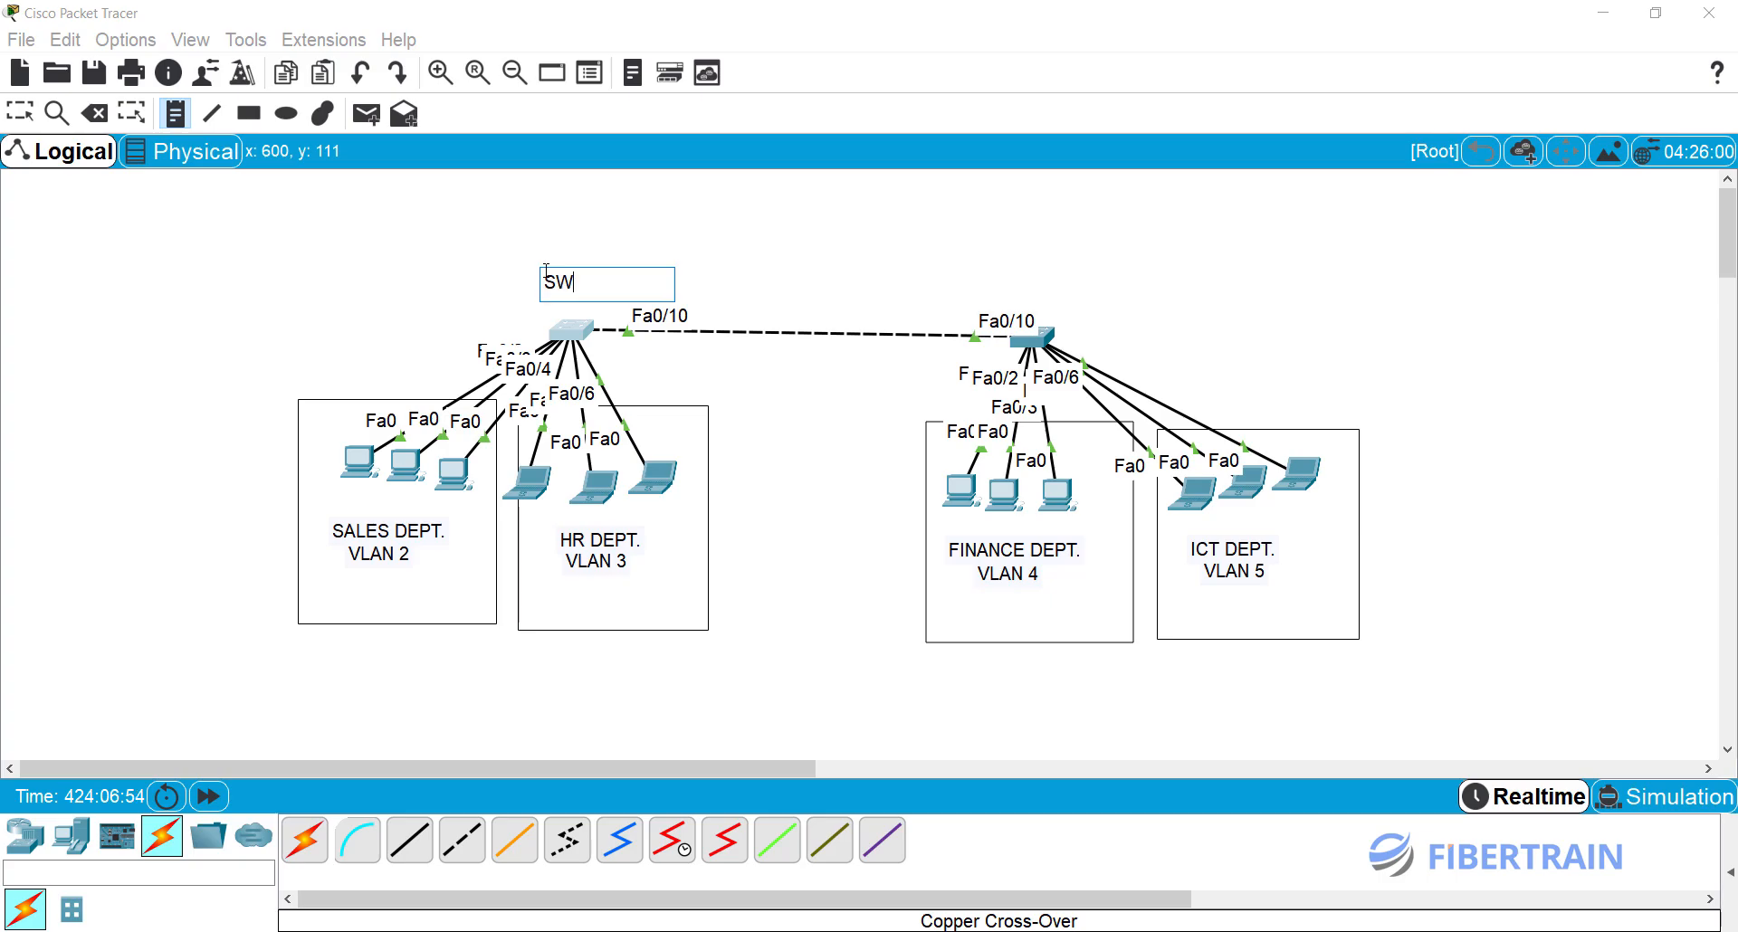
{"action": "type", "text": "1"}
{"action": "left_click", "coordinate": [991, 275]}
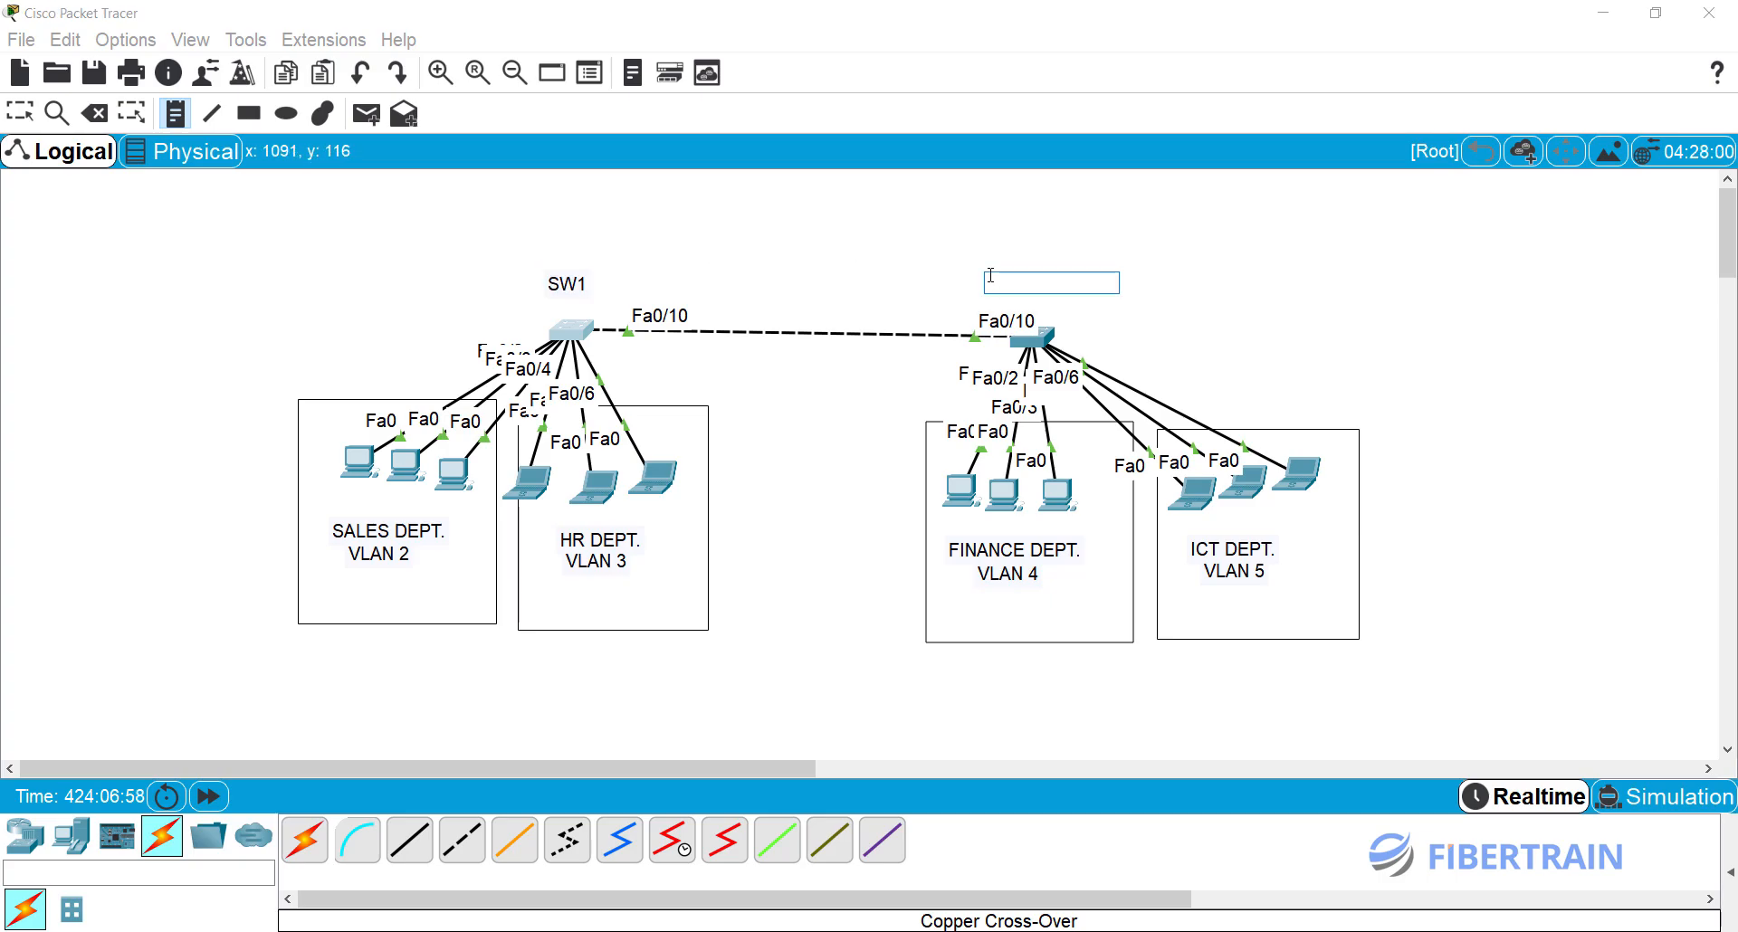
{"action": "type", "text": "SW2"}
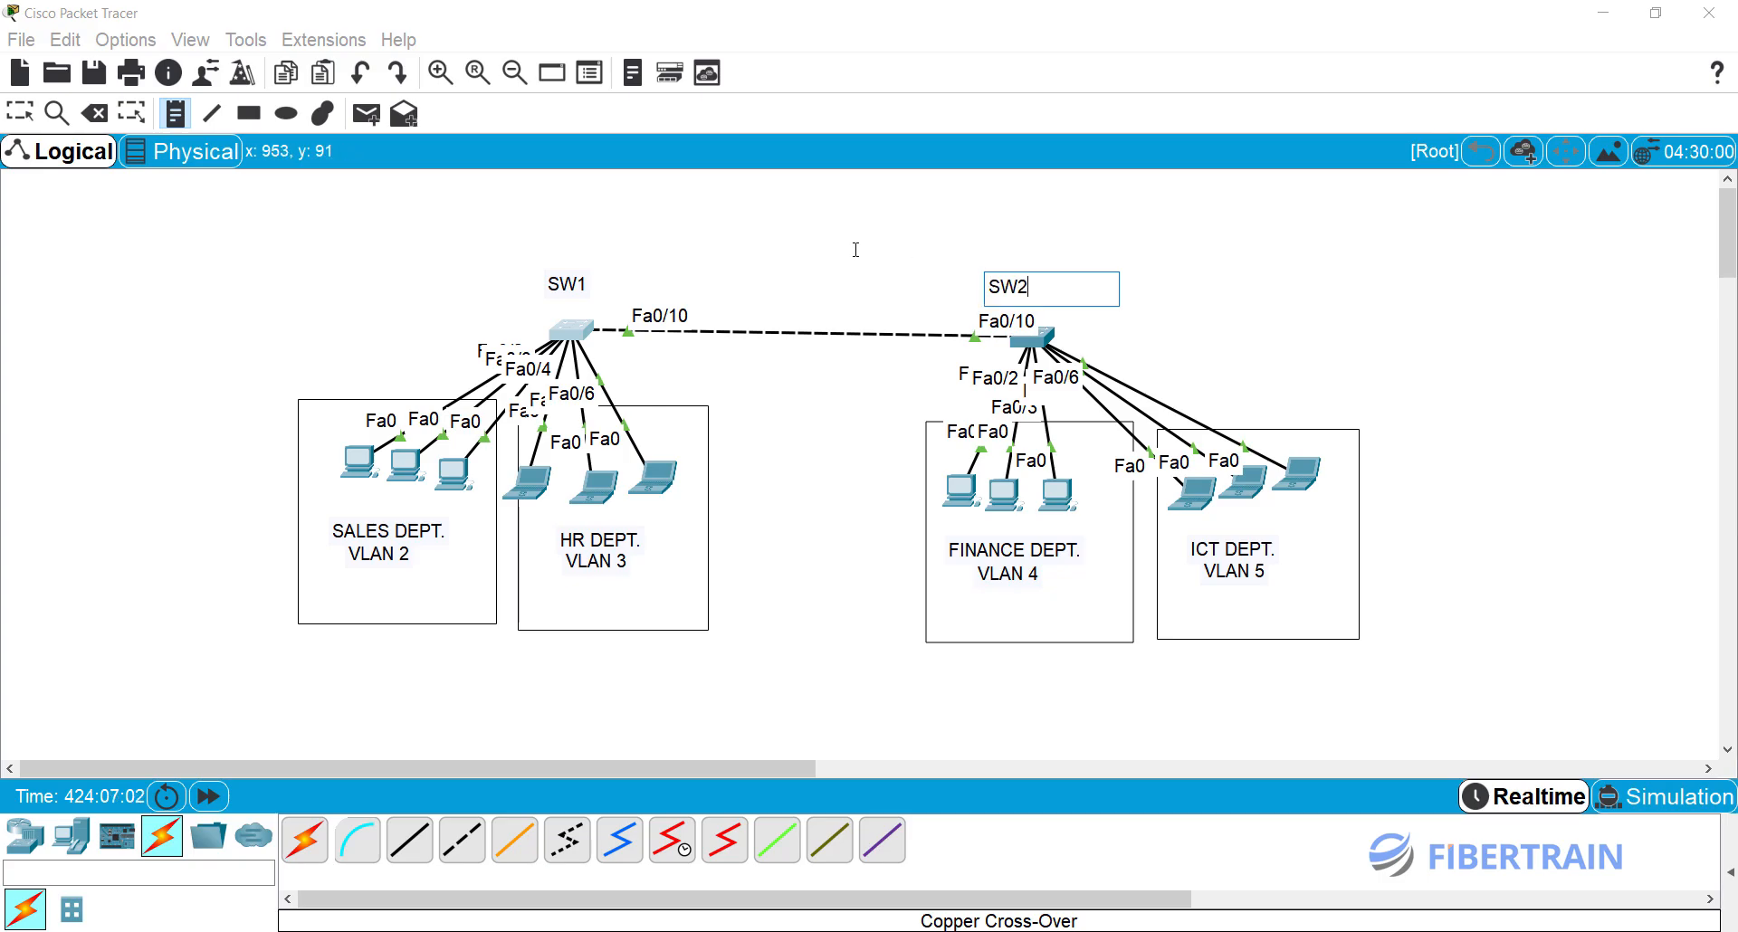
{"action": "left_click", "coordinate": [32, 116]}
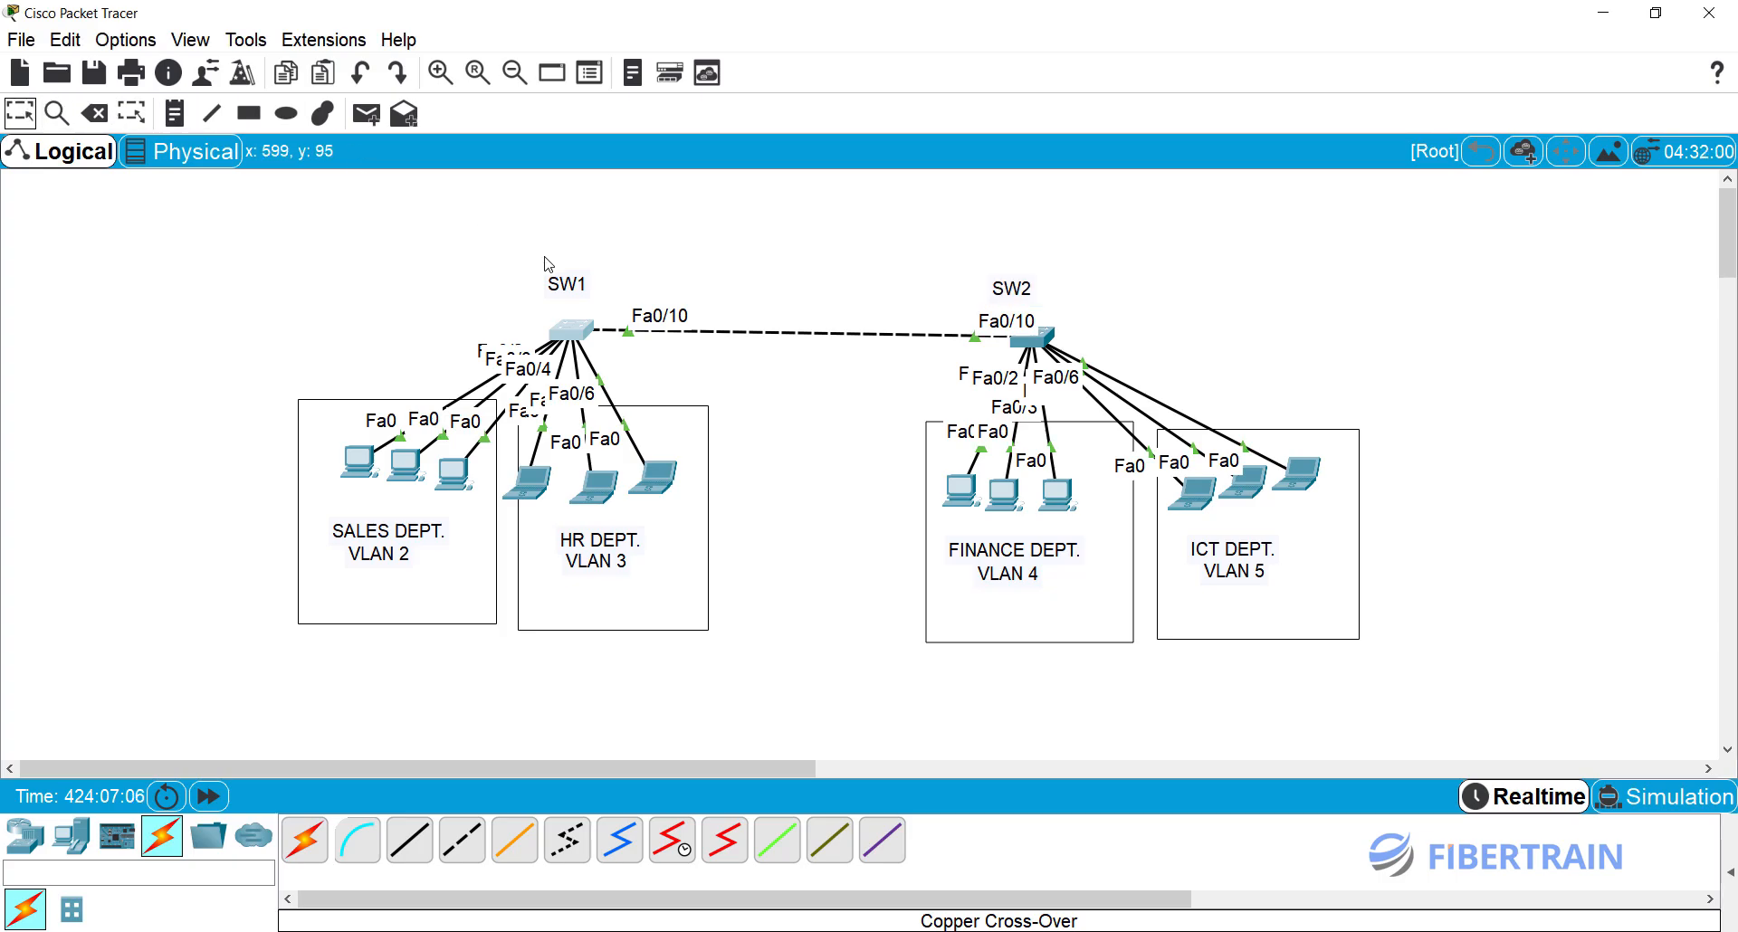
{"action": "left_click_drag", "start_coordinate": [563, 277], "coordinate": [570, 280]}
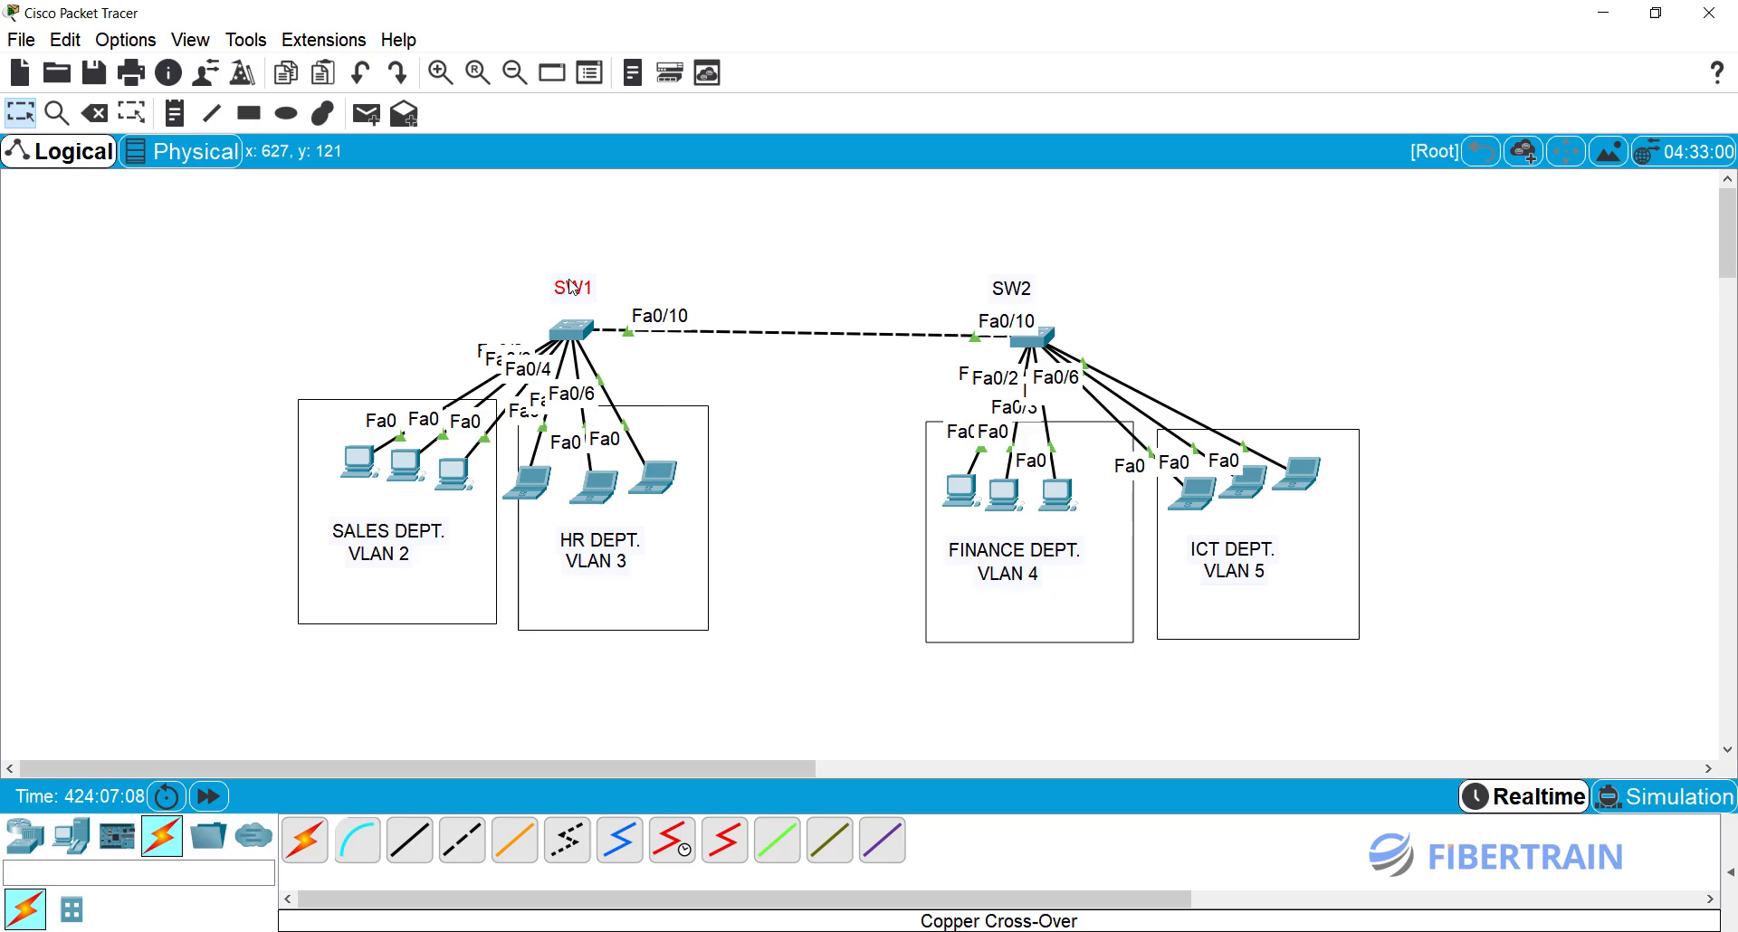
Step: Reopen the CLI of the switch serving Sales and HR and set its hostname to SW1 in global configuration mode
{"action": "left_click", "coordinate": [578, 333]}
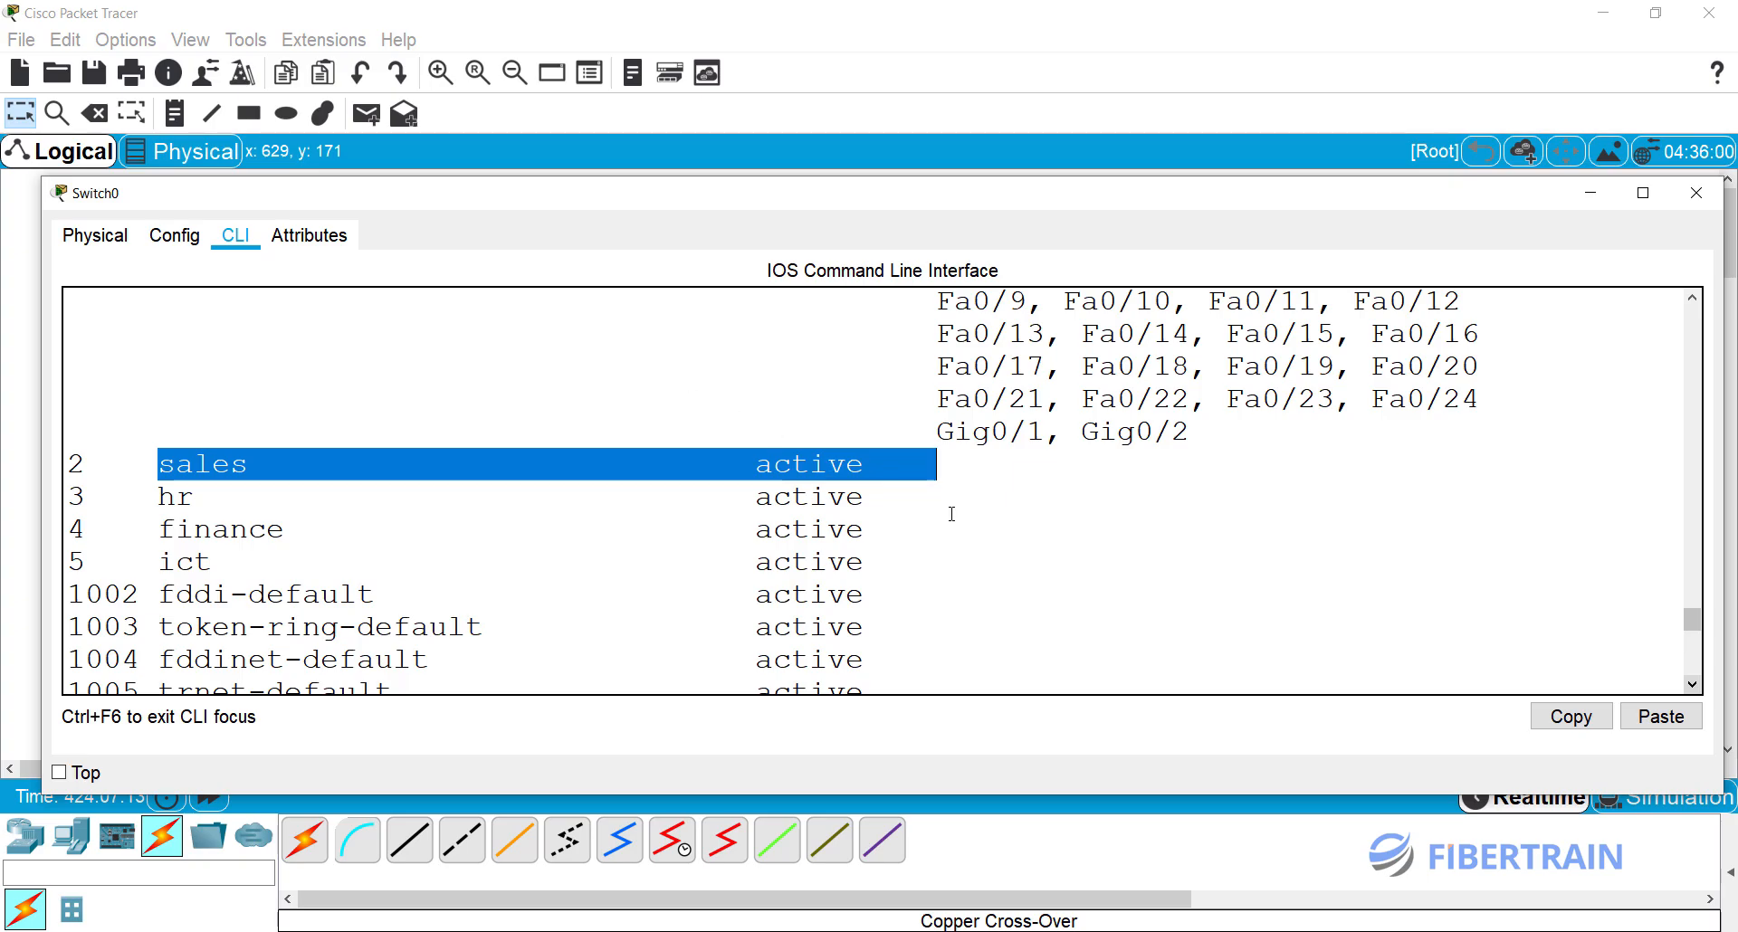
{"action": "left_click", "coordinate": [1050, 639]}
{"action": "key", "text": "Return"}
{"action": "key", "text": "Return"}
{"action": "key", "text": "Return"}
{"action": "key", "text": "Return"}
{"action": "key", "text": "Return"}
{"action": "key", "text": "Return"}
{"action": "key", "text": "Return"}
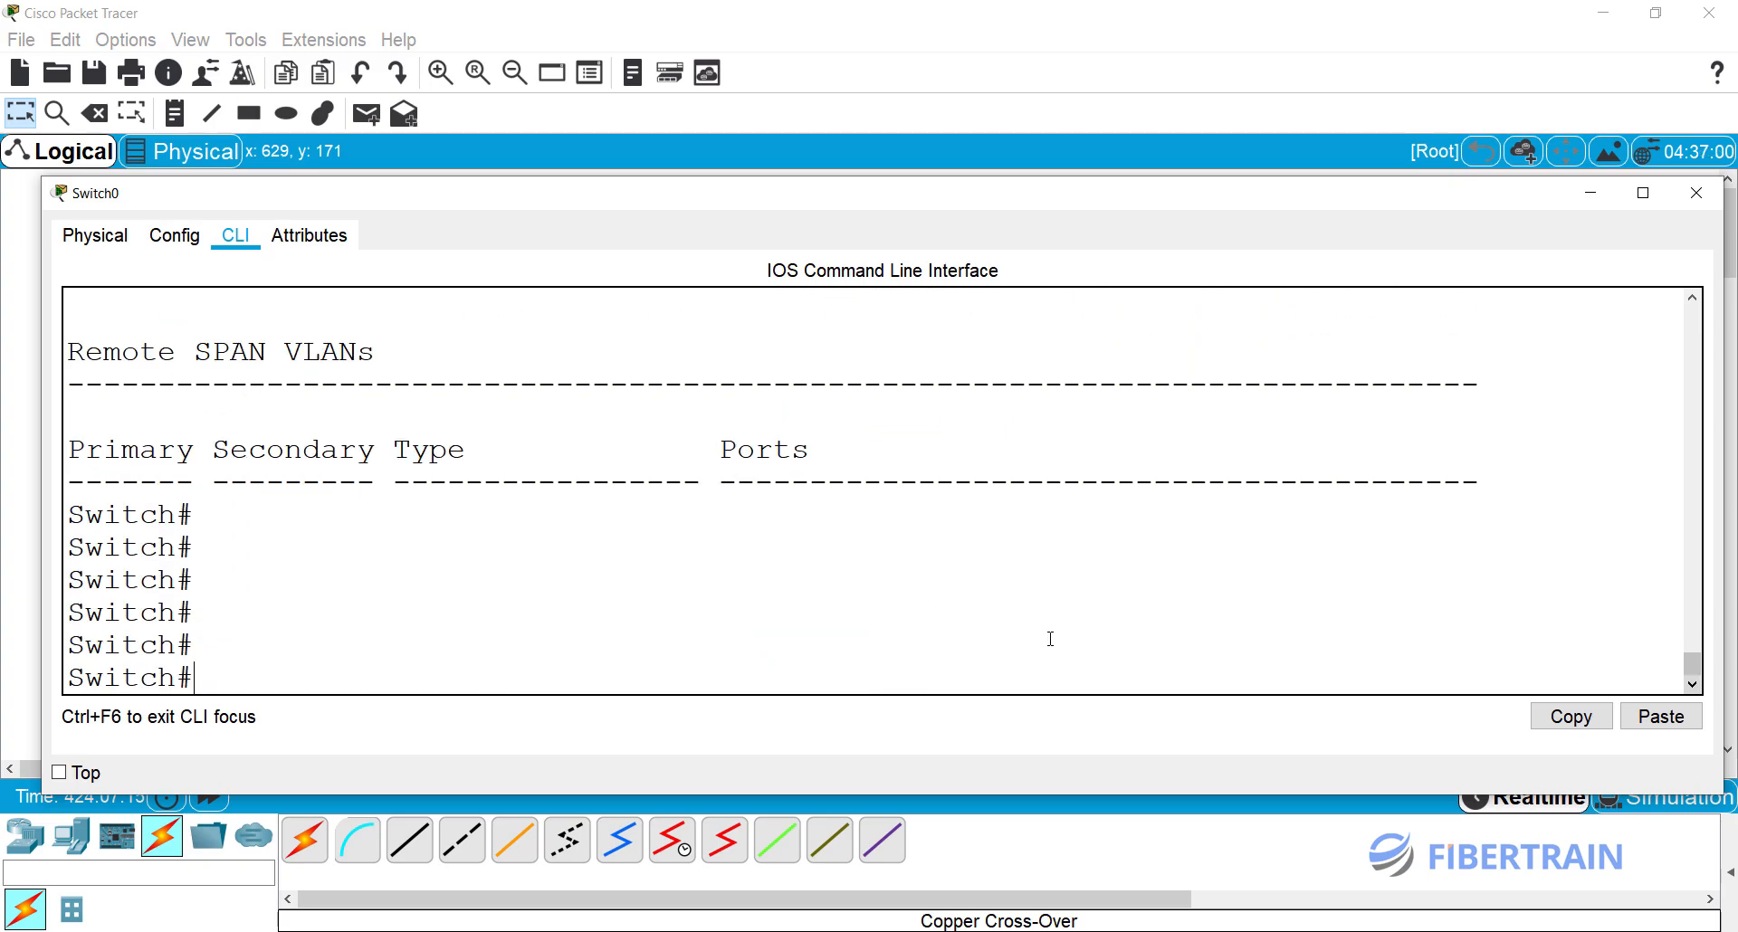
{"action": "type", "text": "c"}
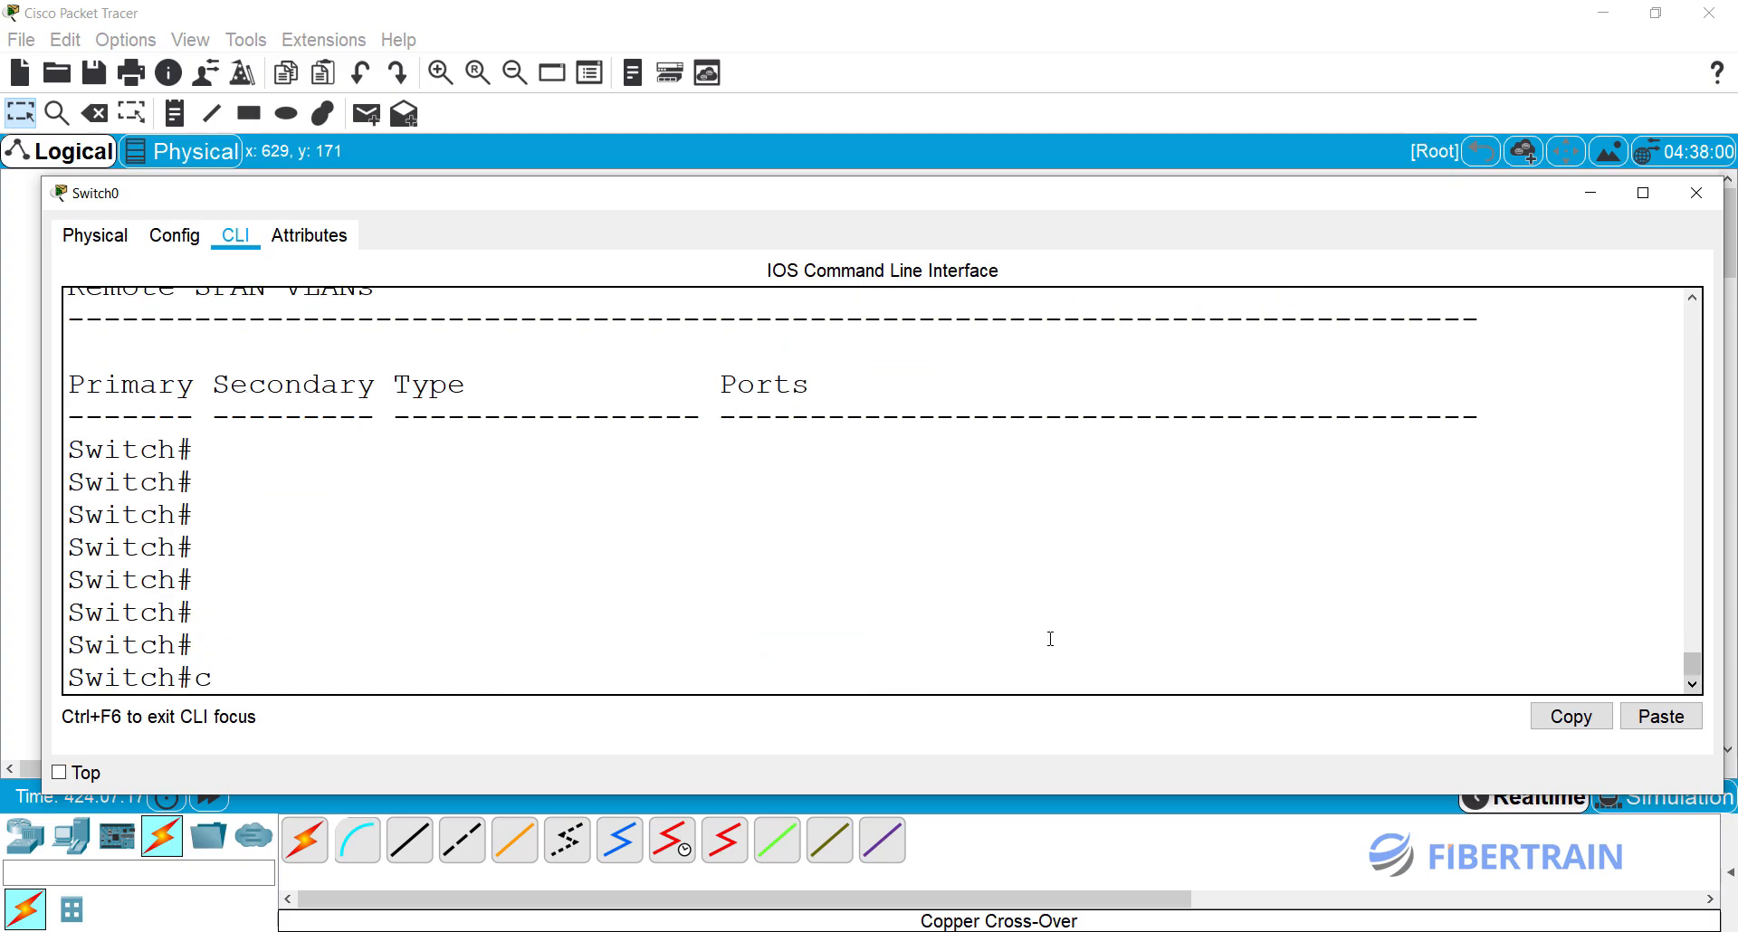
{"action": "type", "text": "onf t"}
{"action": "key", "text": "Return"}
{"action": "key", "text": "Return"}
{"action": "type", "text": "h"}
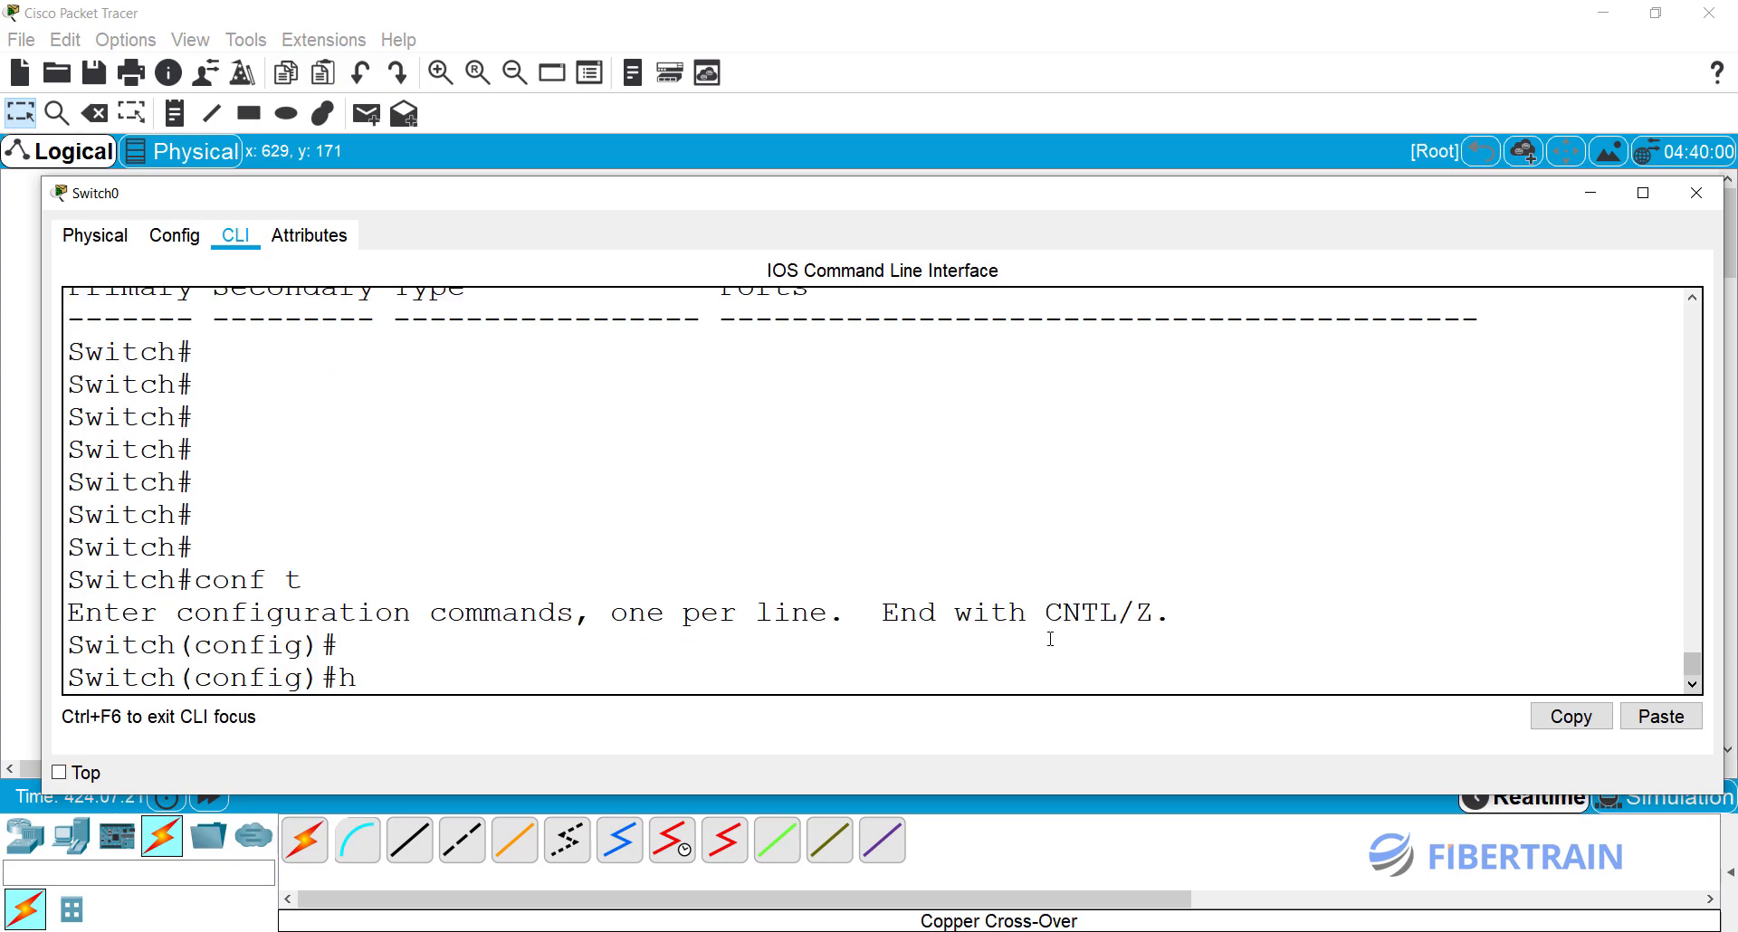
{"action": "type", "text": "ostname SW1"}
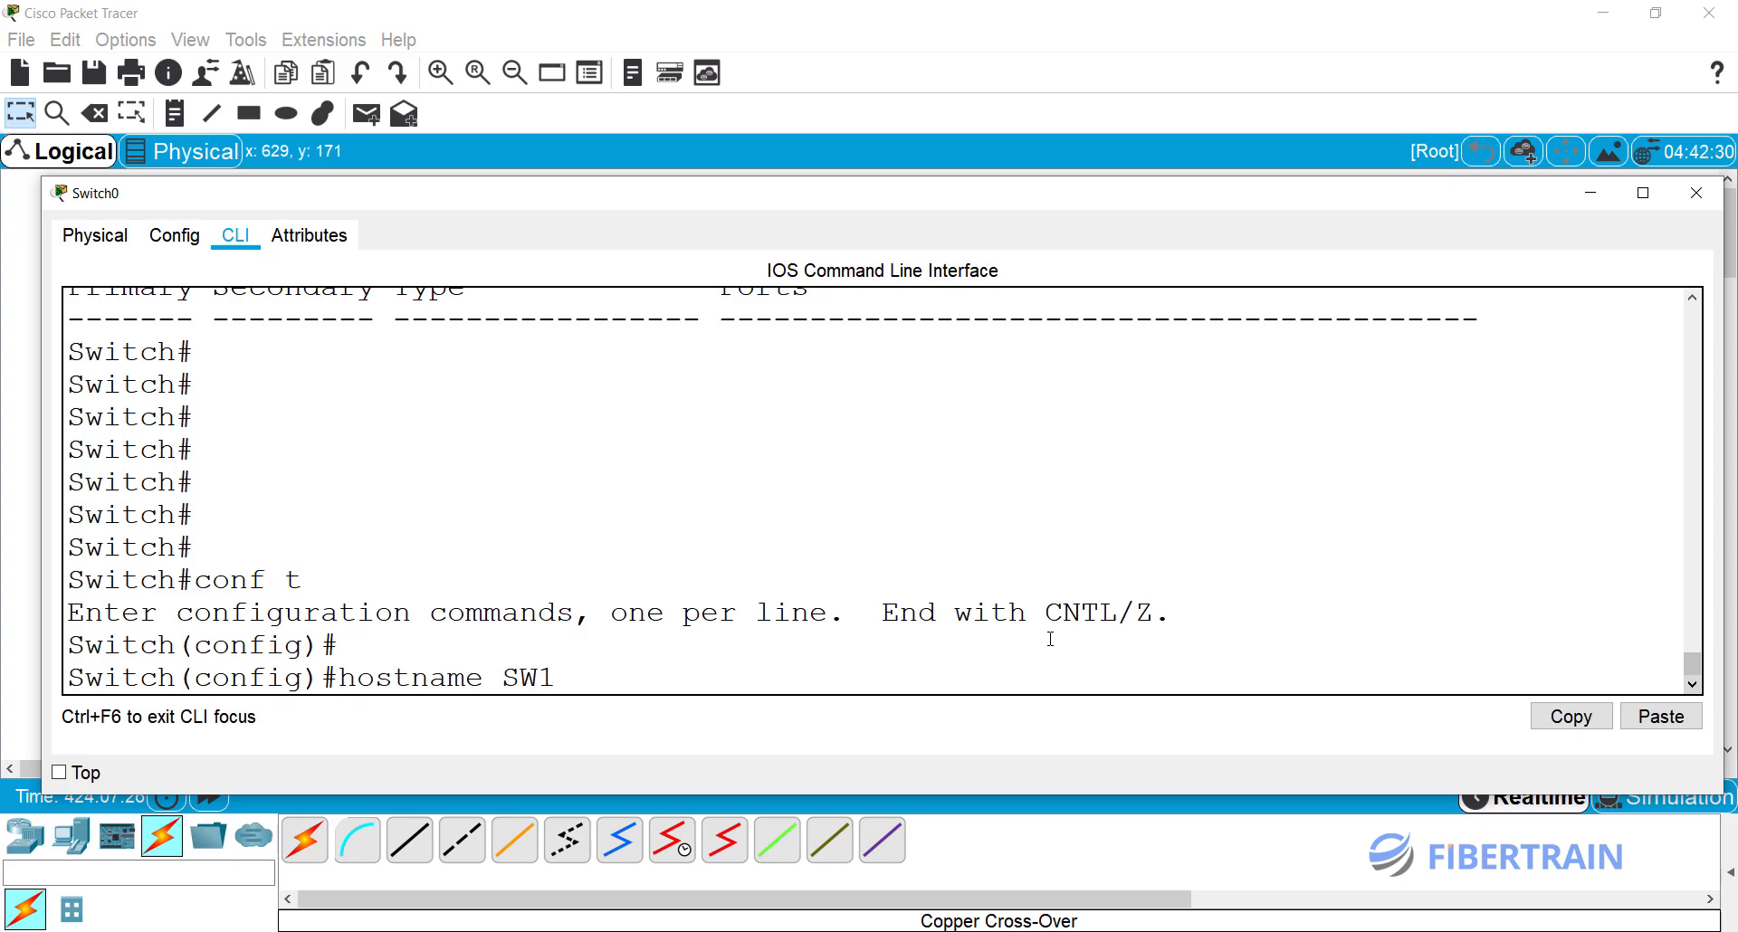
{"action": "key", "text": "Return"}
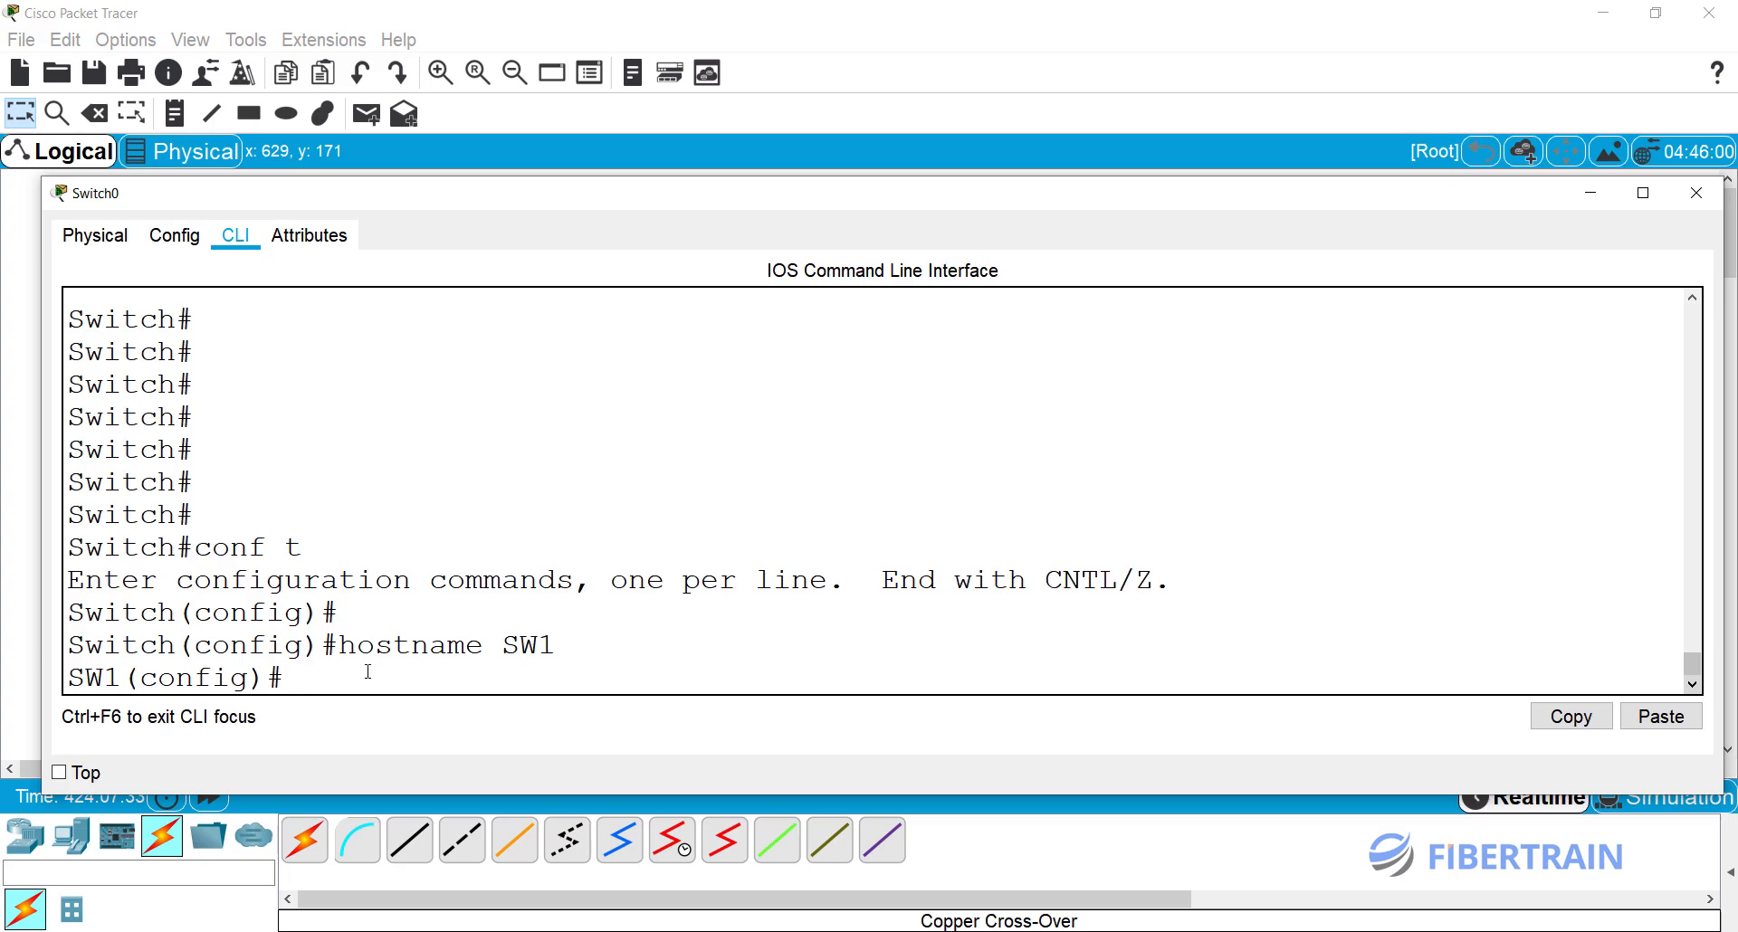
Step: Leave configuration mode and save SW1's configuration with the wr command, checking the save response
{"action": "type", "text": "end"}
{"action": "key", "text": "Return"}
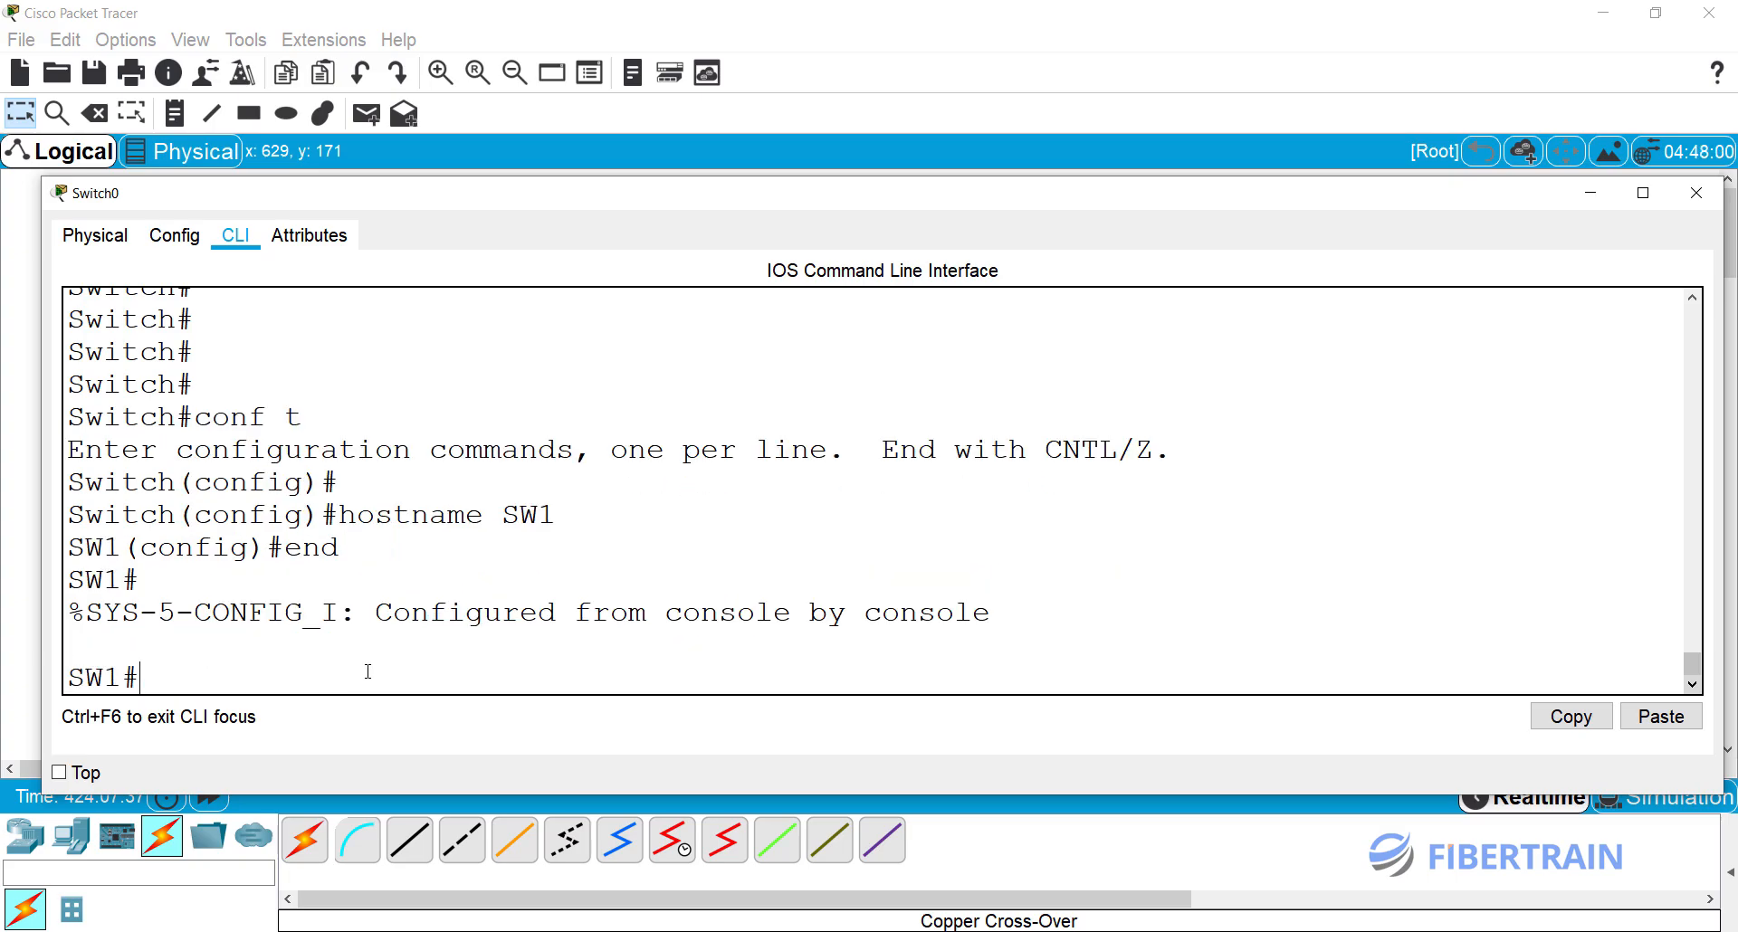
{"action": "type", "text": "wr"}
{"action": "key", "text": "Return"}
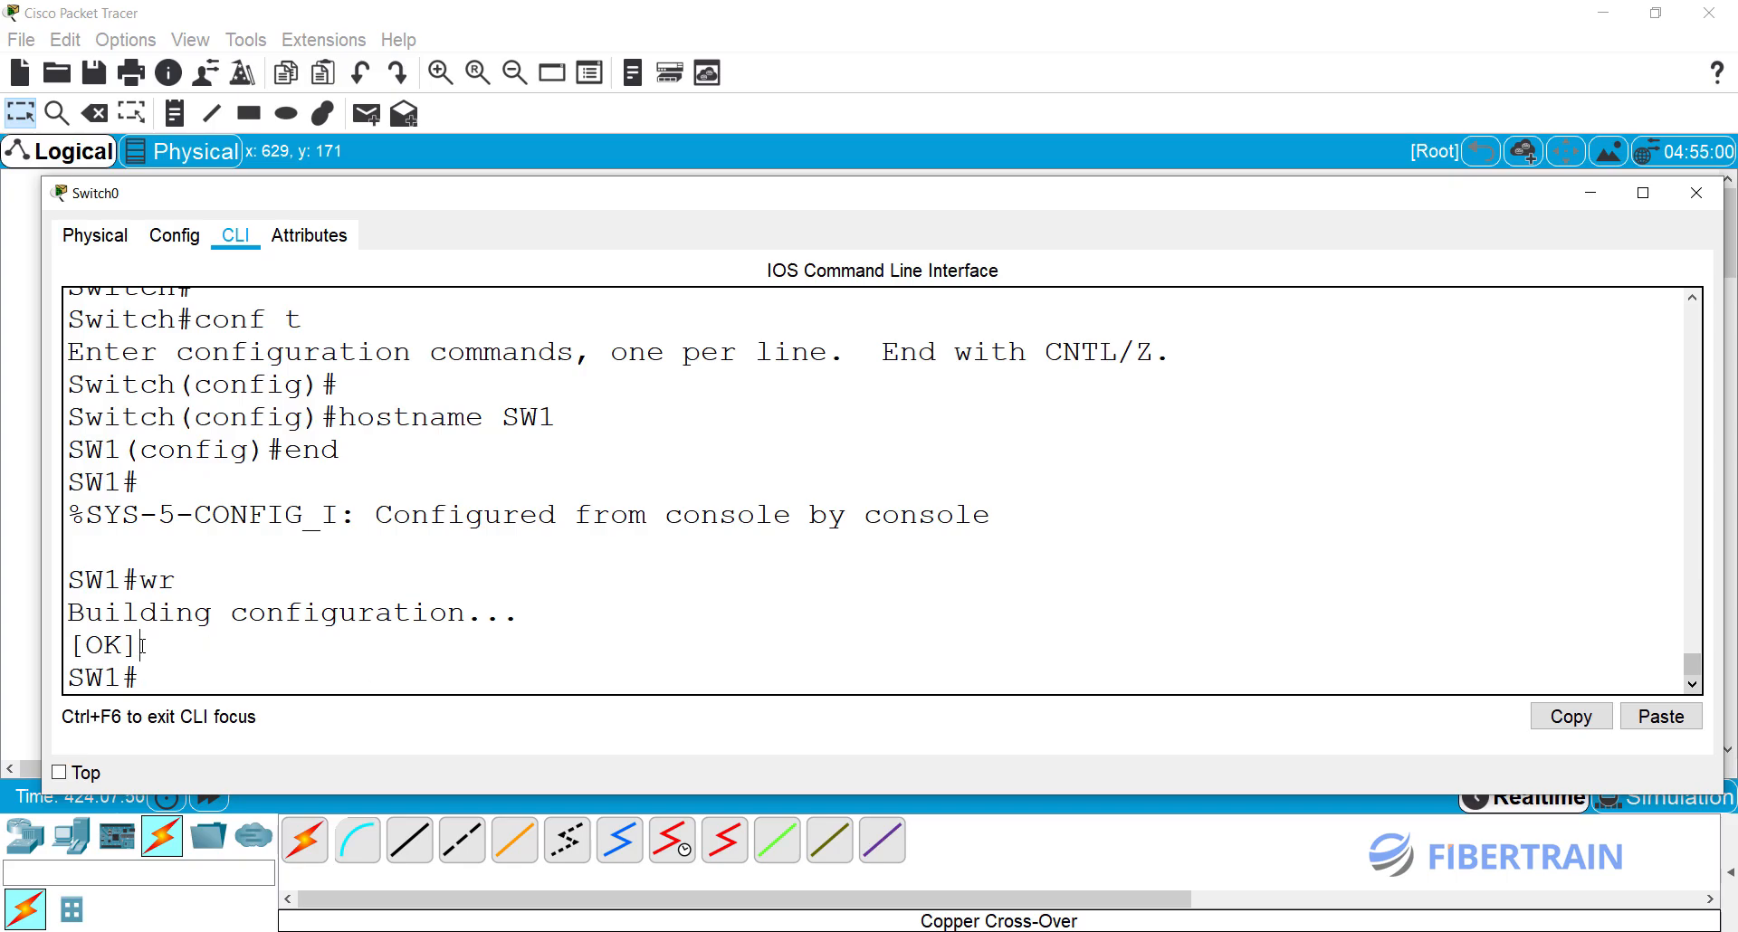
{"action": "left_click_drag", "start_coordinate": [140, 644], "coordinate": [72, 650]}
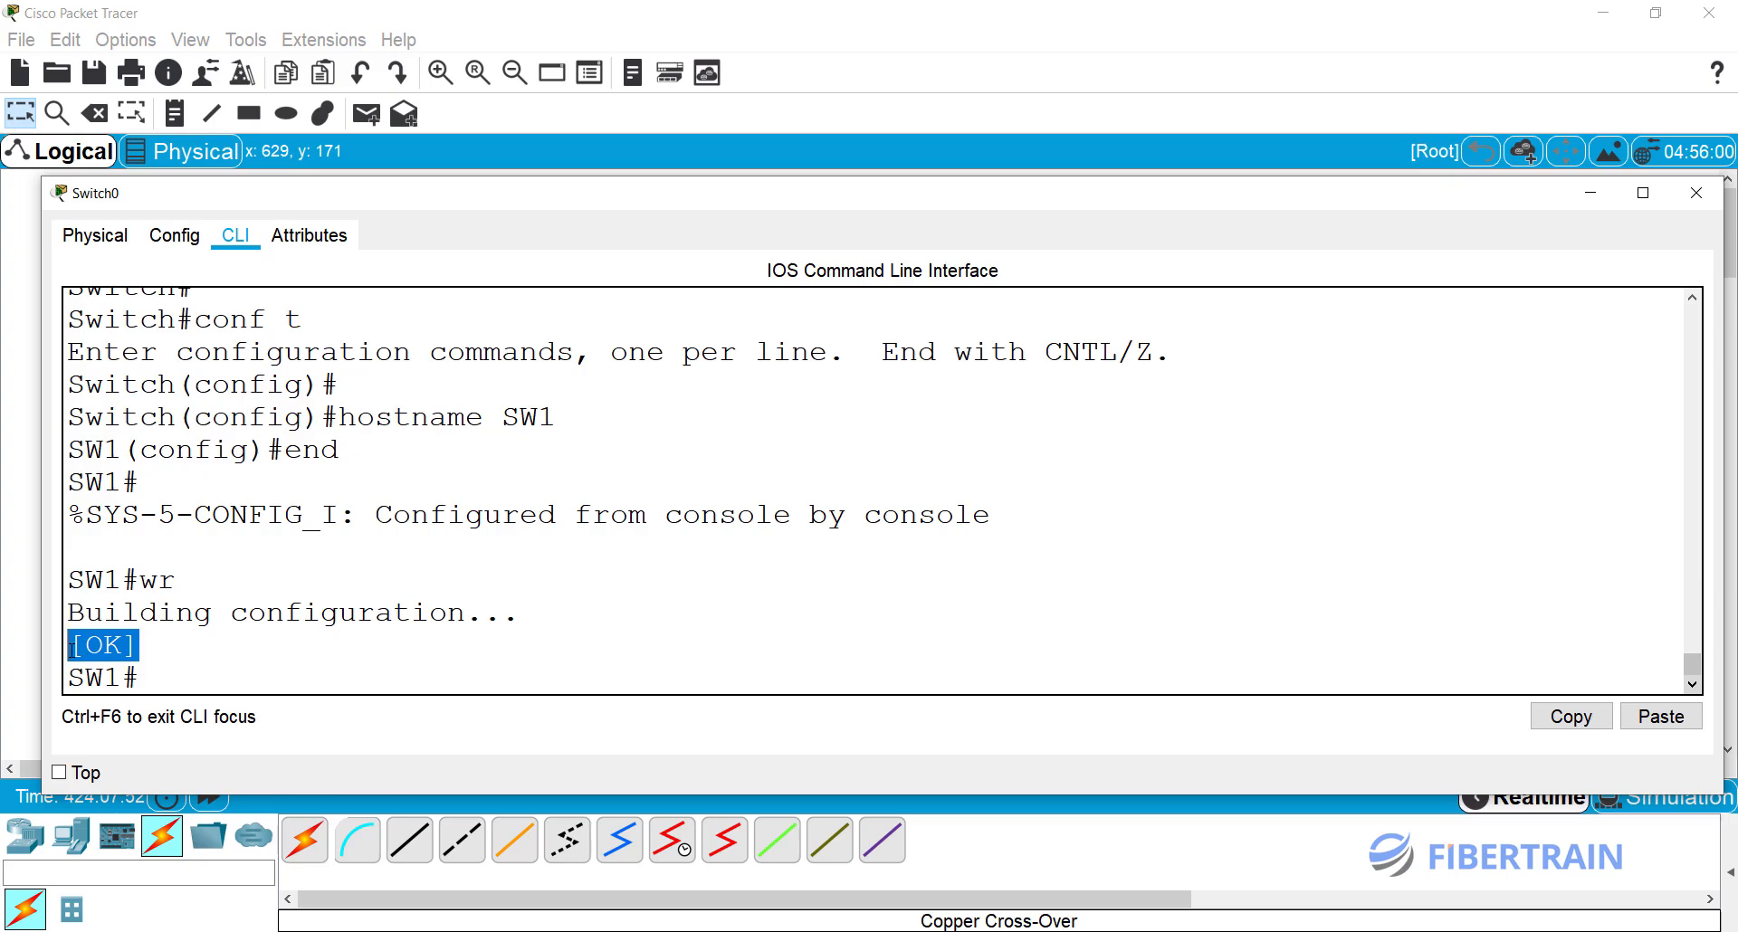